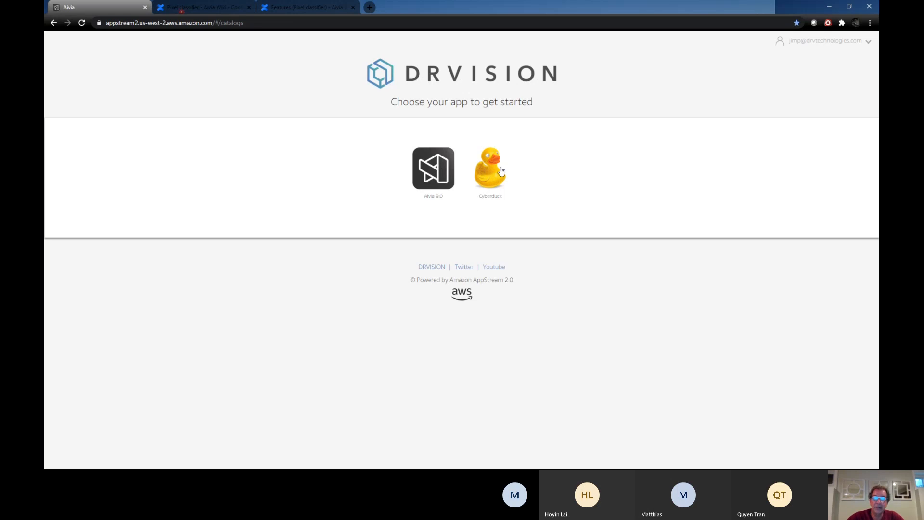
Step: Launch Aivia 9.0 and open the CellProDemo image from the shared Demo Data folder
click(439, 171)
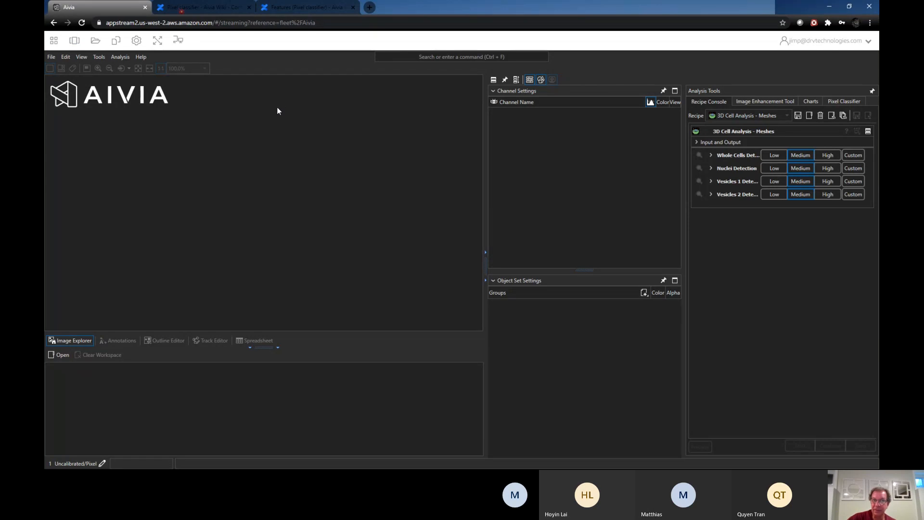
click(50, 58)
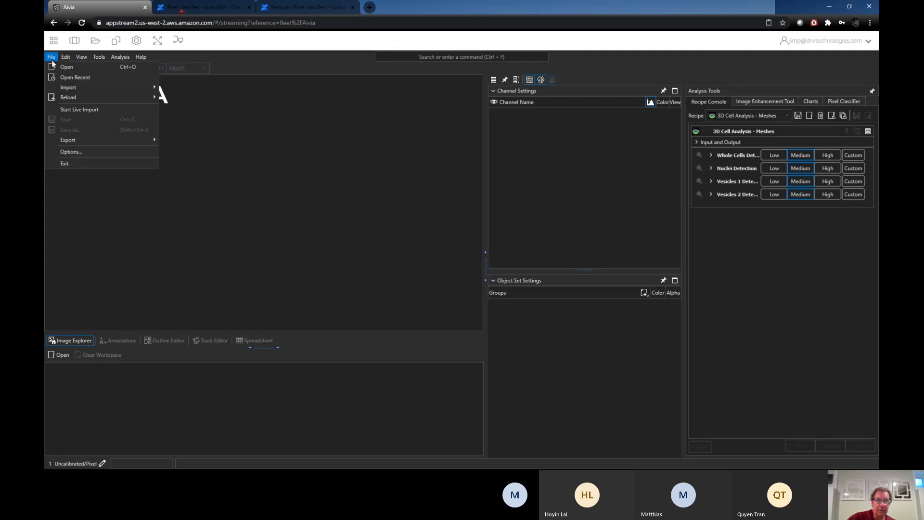
click(57, 71)
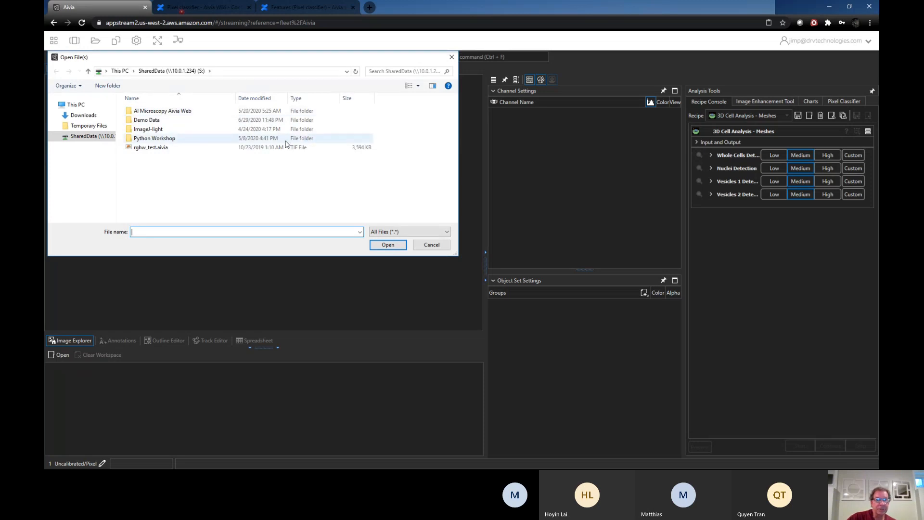
double_click(153, 122)
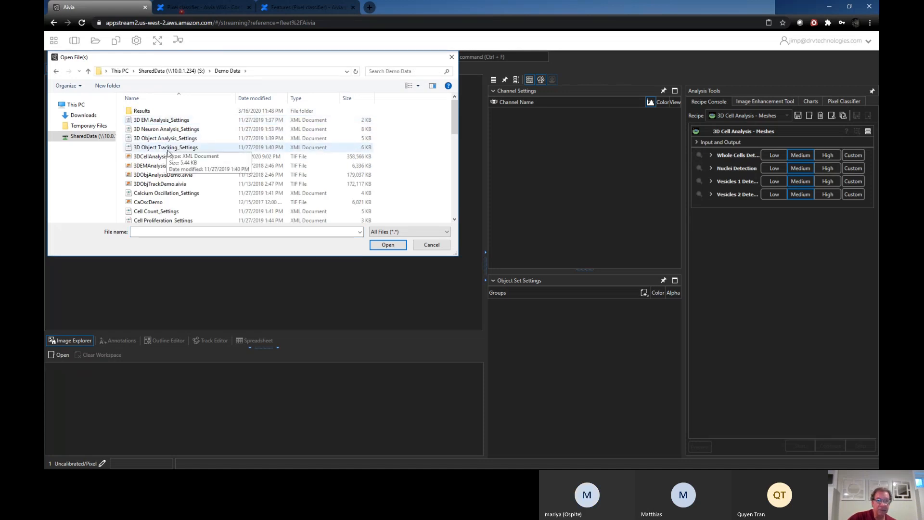
scroll(173, 192, down, 3)
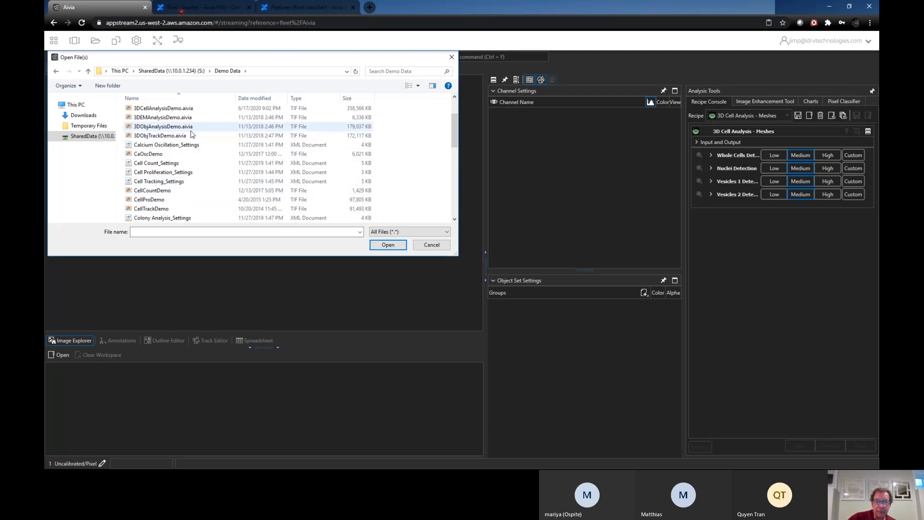
click(149, 201)
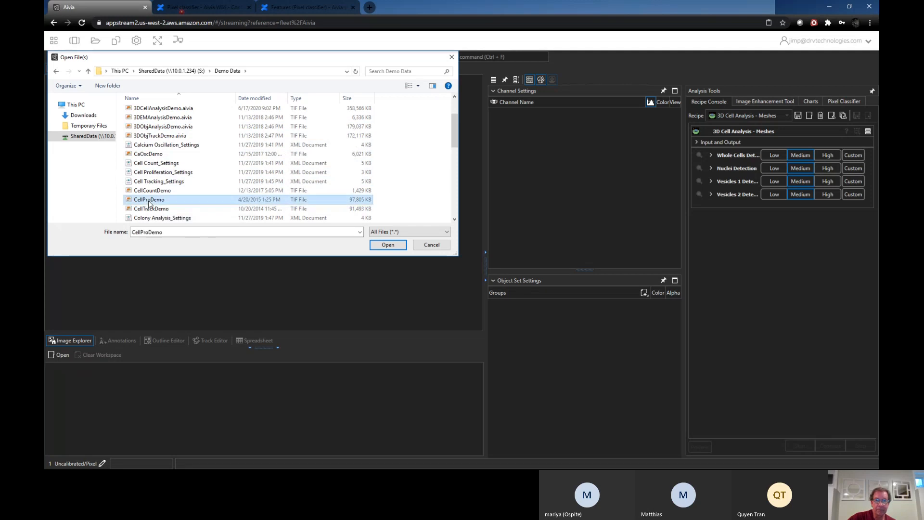
click(388, 245)
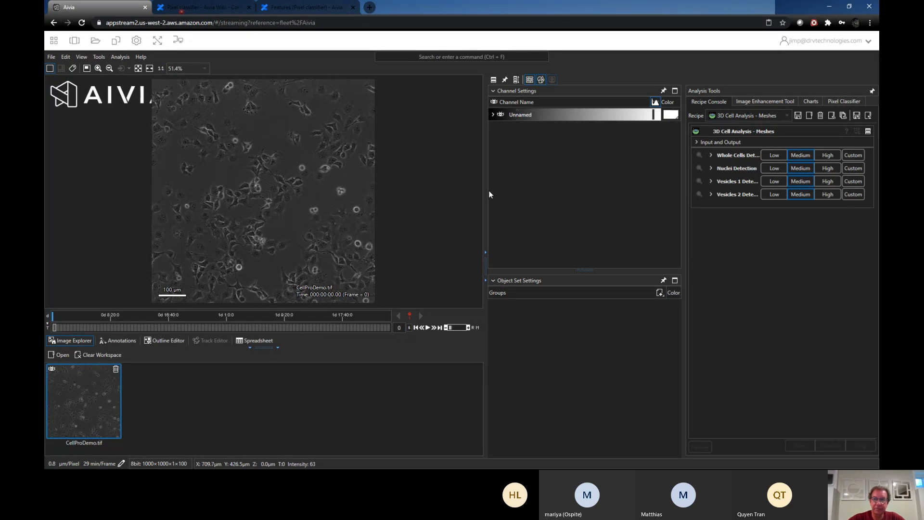
Step: Arrange the Channel Settings, Object Set Settings and Analysis Tools panels stacked in a single column beside the image
mouse_move(492, 263)
mouse_down()
mouse_move(513, 260)
mouse_move(483, 260)
mouse_up()
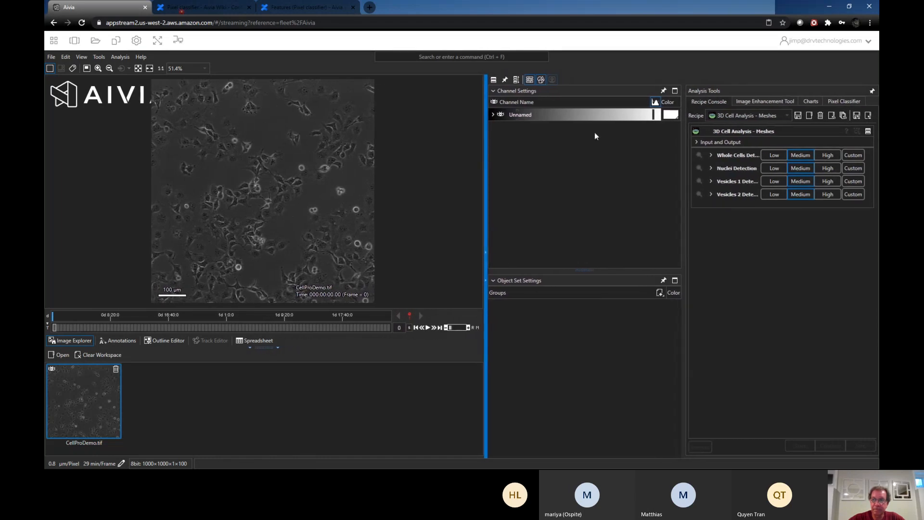
click(663, 90)
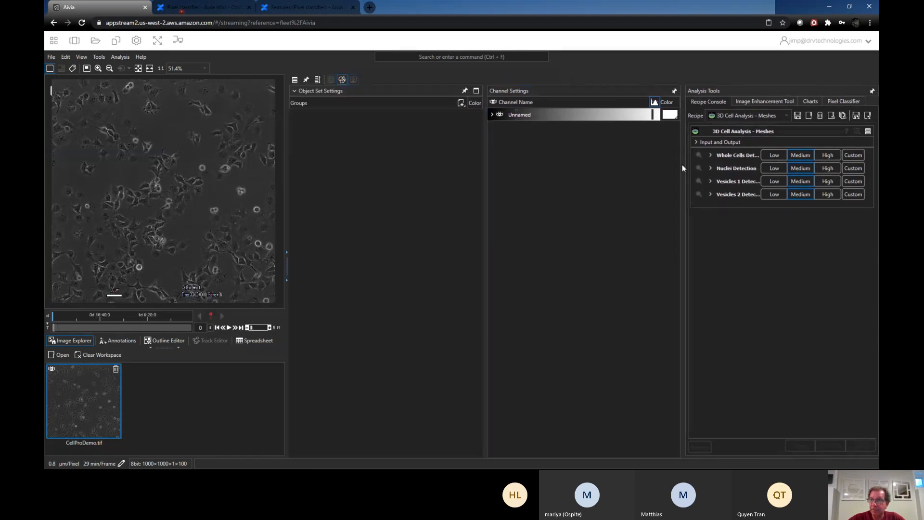
click(307, 79)
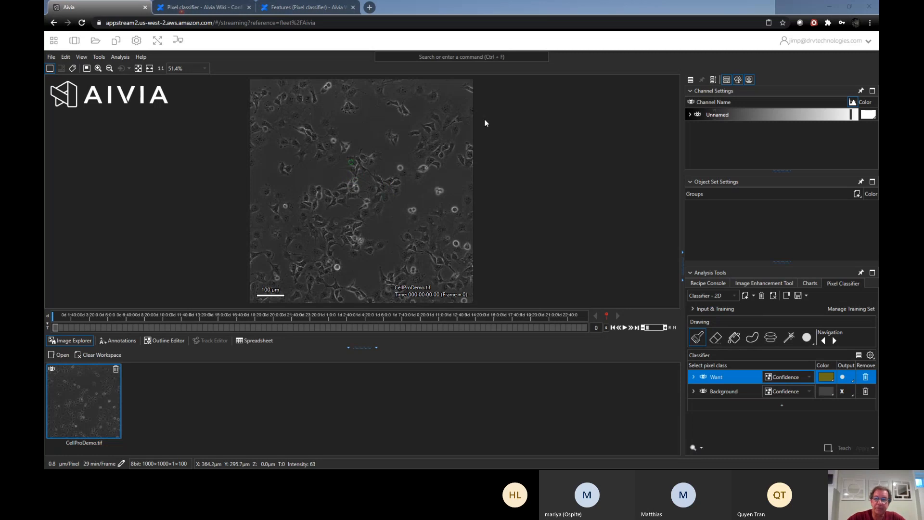
Step: Expand the Unnamed channel's histogram and brighten the image by lowering its display maximum to 185
drag(778, 171, 777, 185)
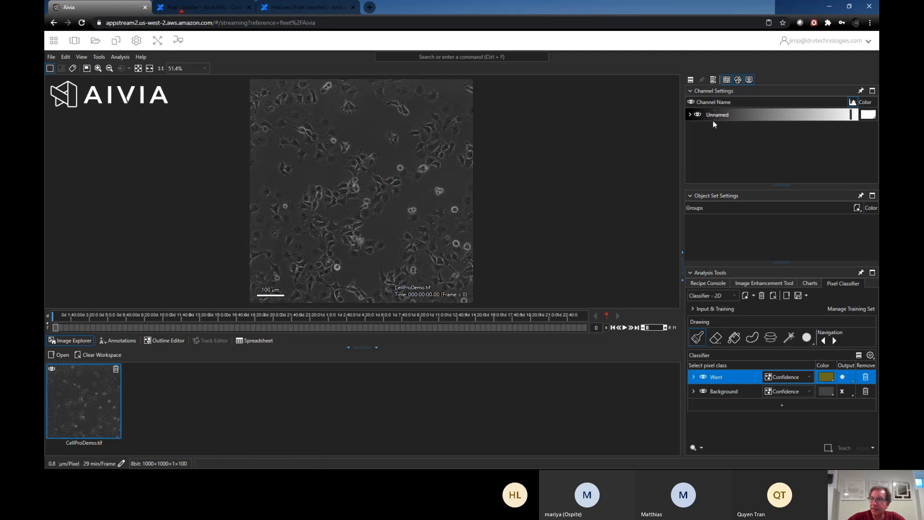
click(690, 114)
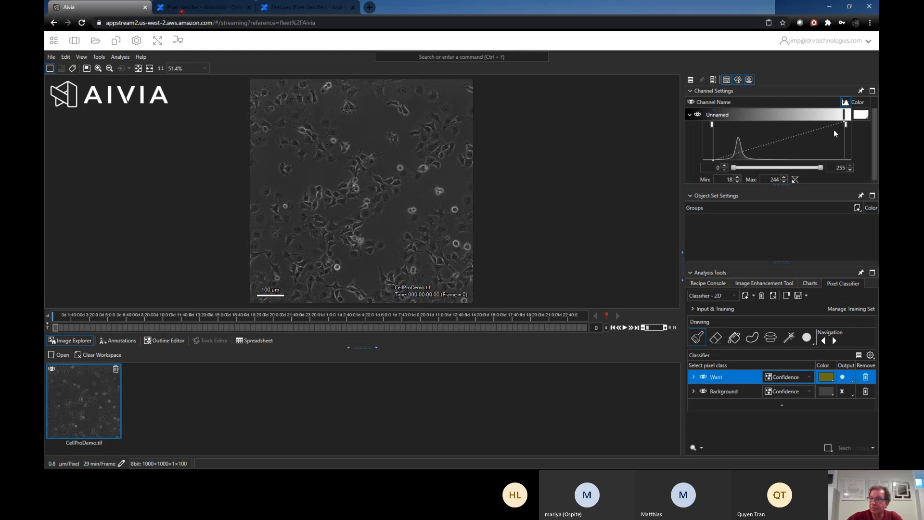
drag(846, 124, 812, 124)
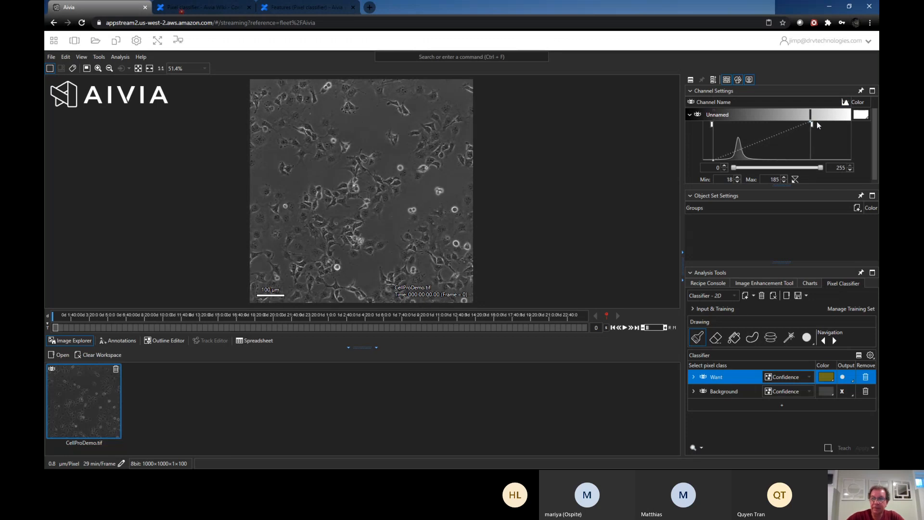
Step: Shrink the Channel Settings and Object Set Settings panels and widen the column to give the Pixel Classifier more room
drag(781, 263, 782, 189)
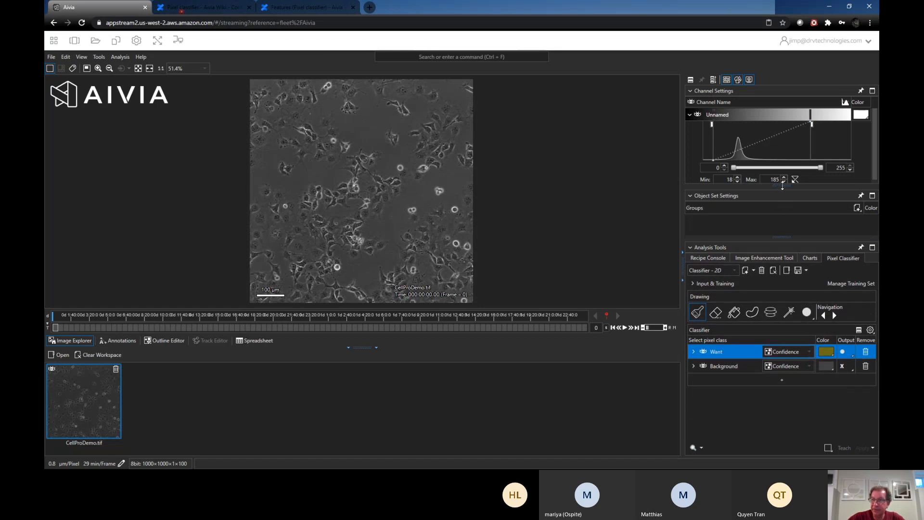
drag(783, 187, 782, 126)
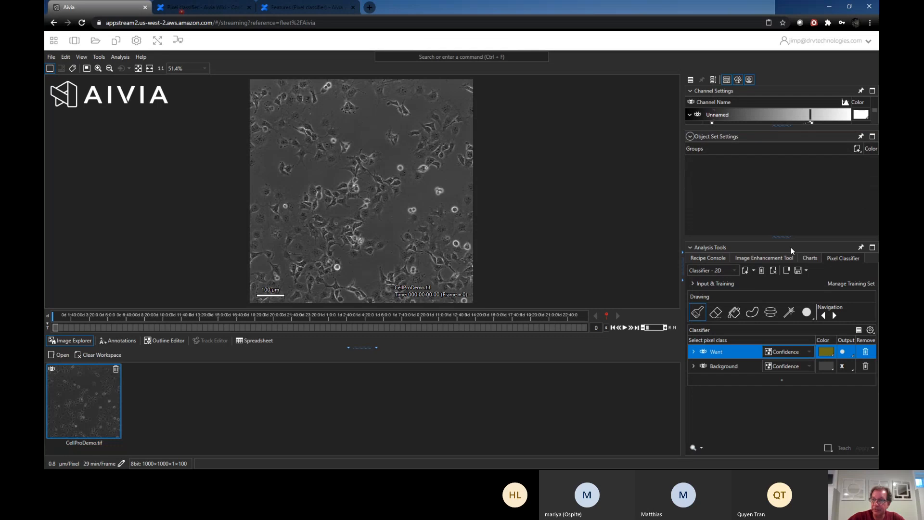
drag(782, 237, 782, 158)
drag(686, 272, 663, 264)
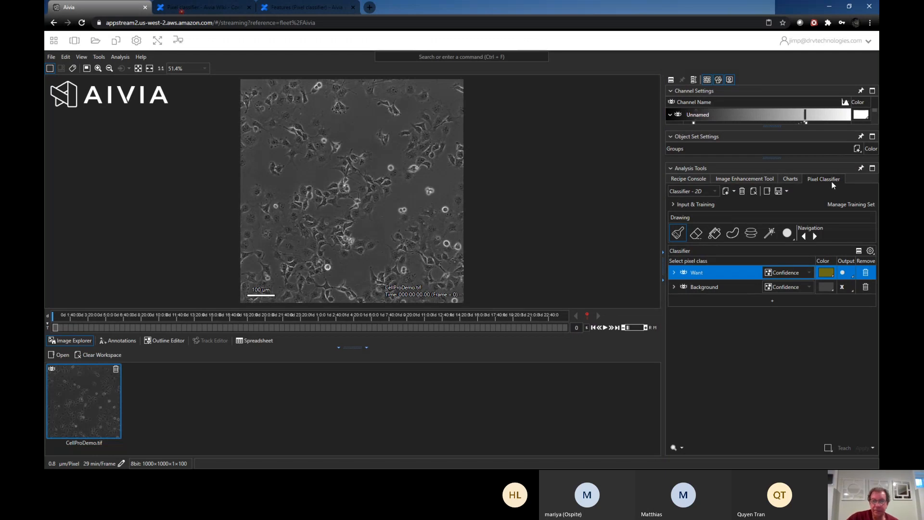
Step: Review the pixel classifier's teaching features and kernel sizes, and return to the class list
click(870, 251)
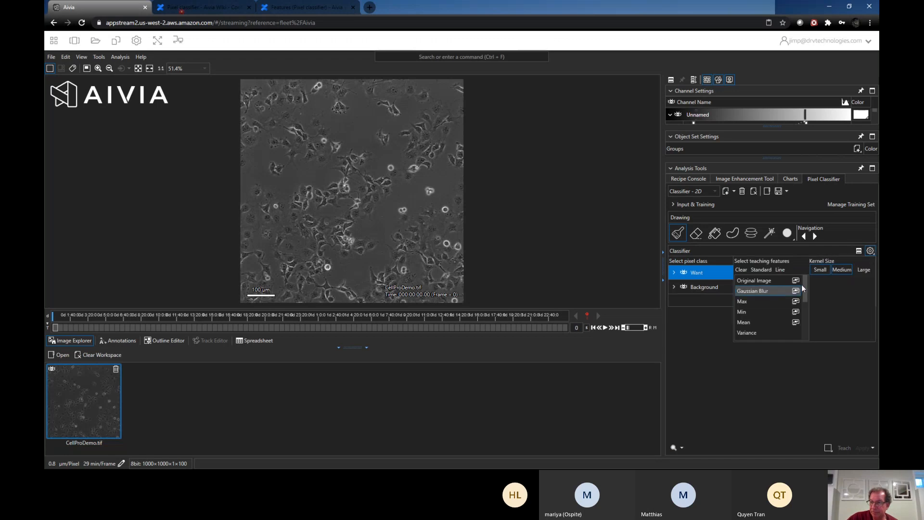
scroll(808, 299, down, 5)
drag(809, 320, 810, 285)
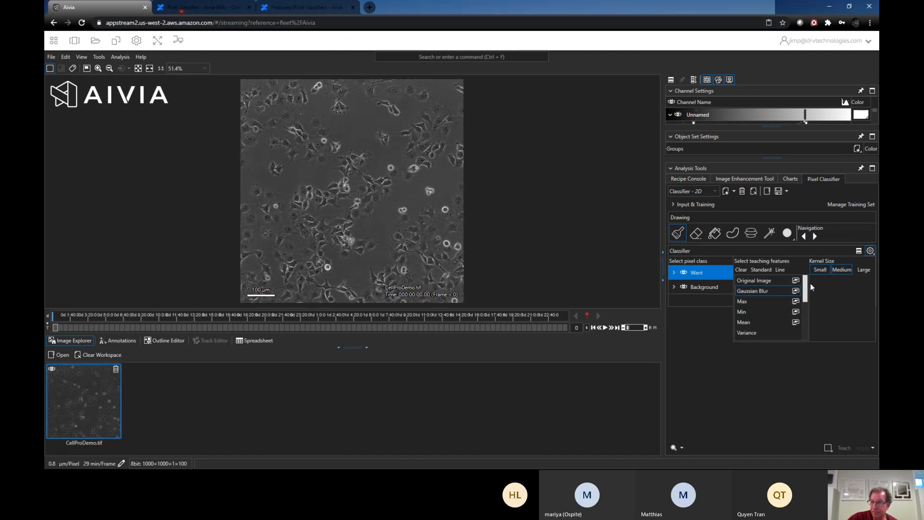
click(872, 250)
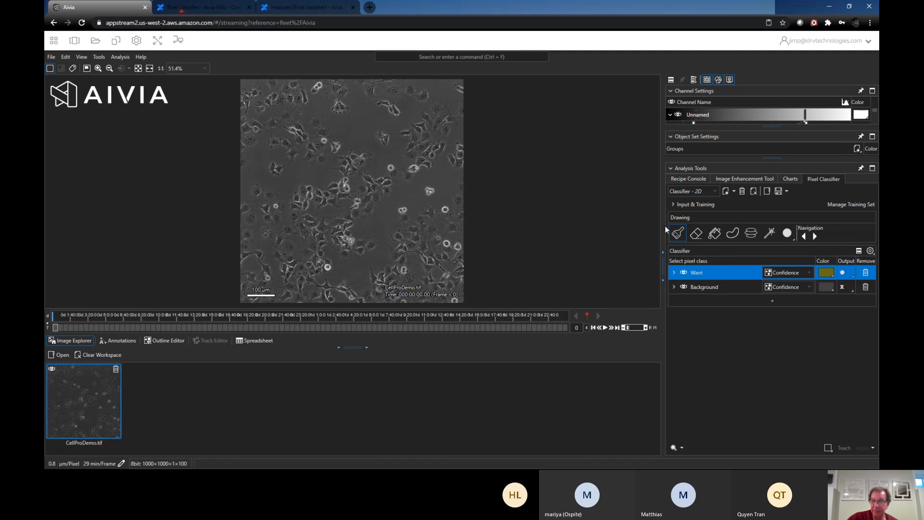
Step: Review the classifier's input definitions, training channels and available classifiers, keeping Classifier - 2D selected
click(672, 205)
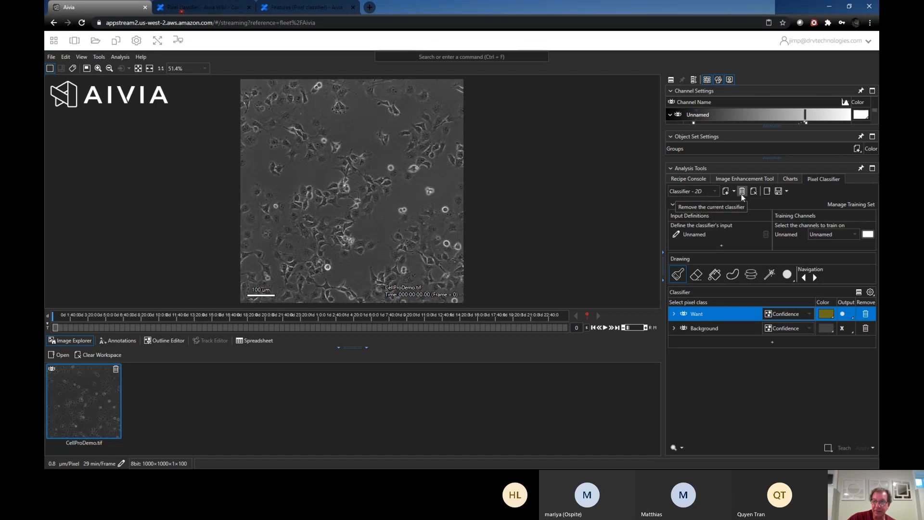
click(715, 195)
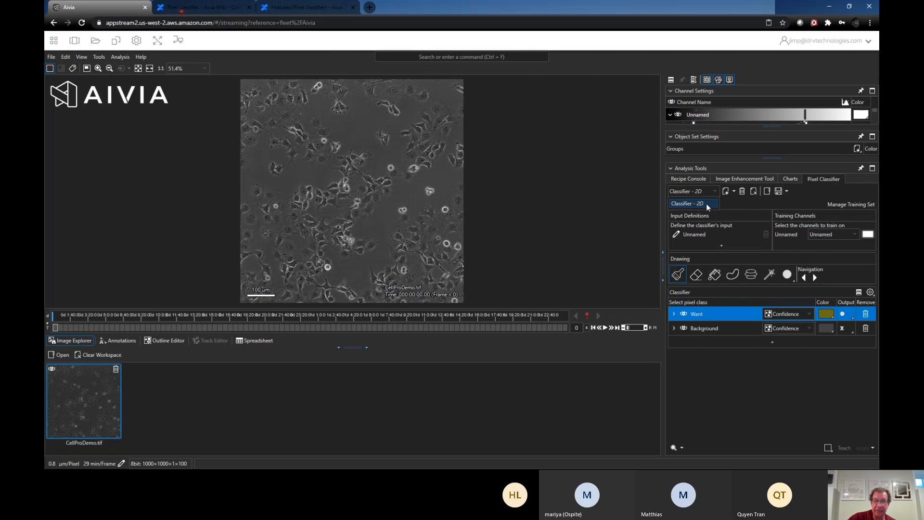
click(708, 203)
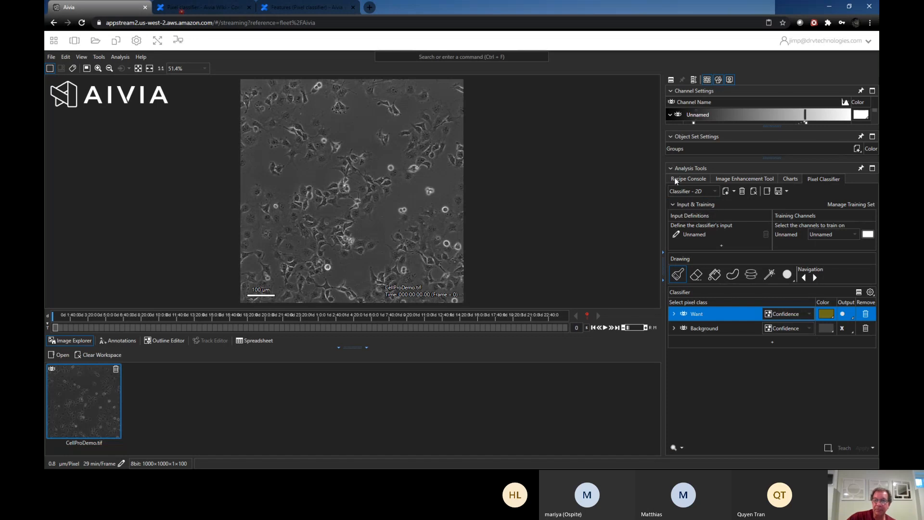
click(674, 205)
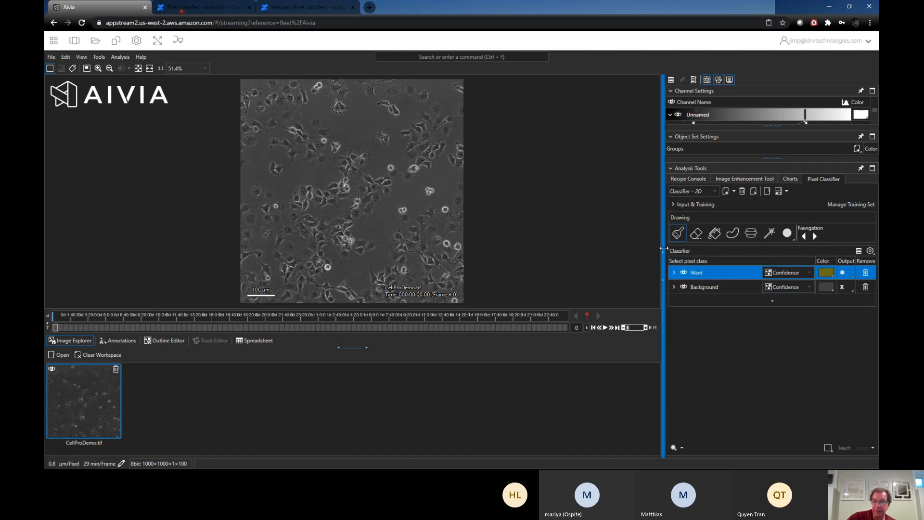
click(673, 205)
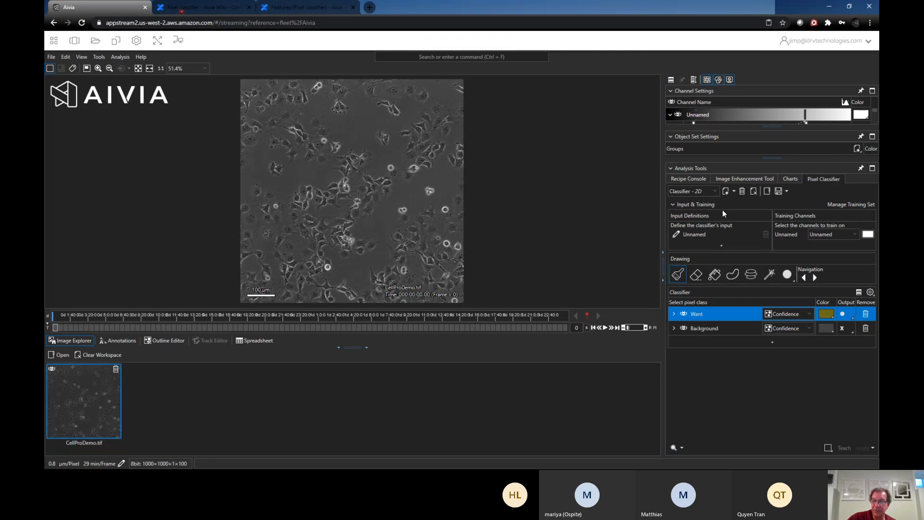
click(674, 206)
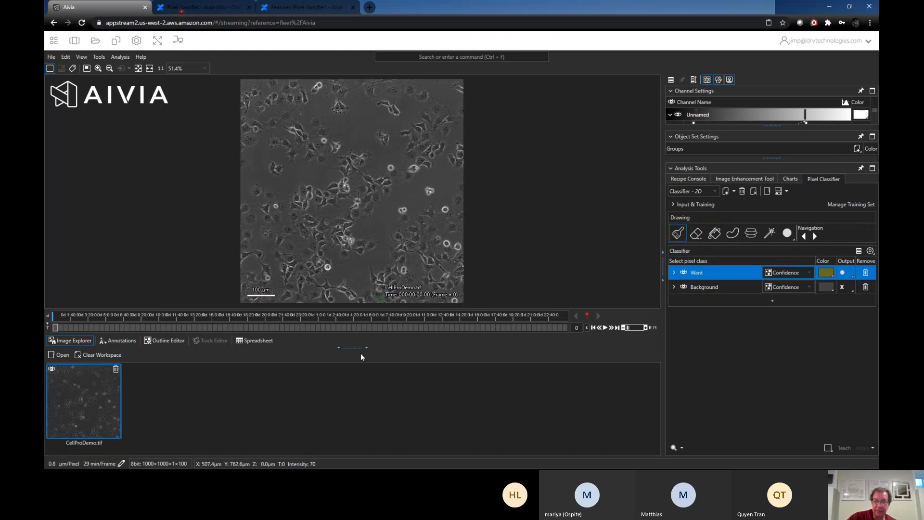
Step: Shrink the Image Explorer area to give the cell image more room
drag(360, 349, 359, 433)
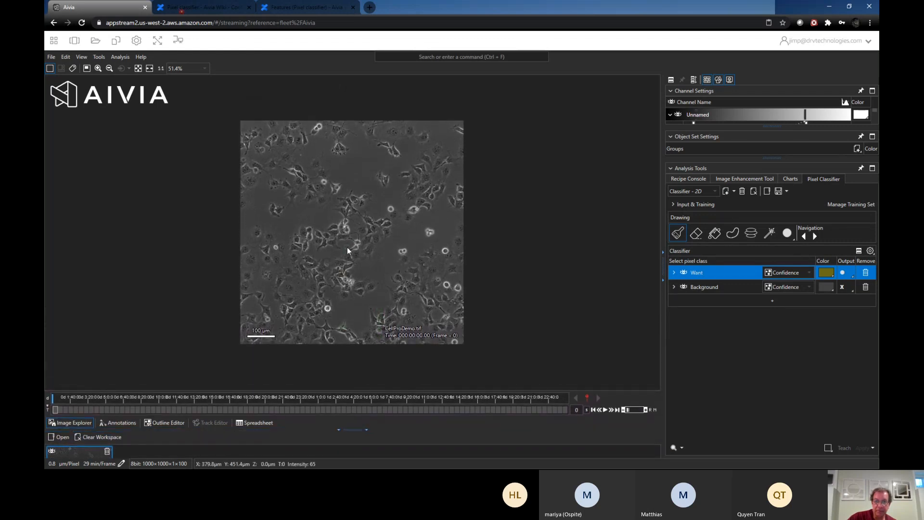
scroll(348, 247, up, 3)
scroll(351, 247, down, 1)
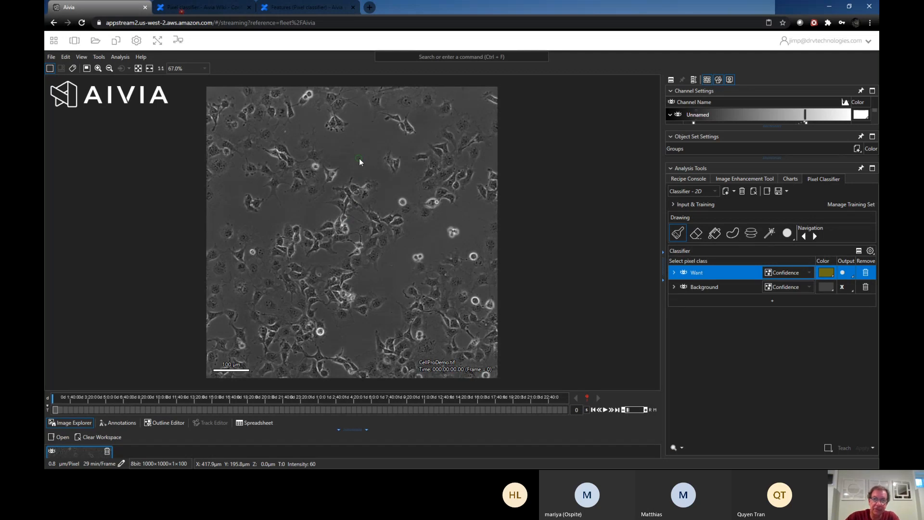
Step: Try larger and smaller brush sizes over the cell image, leaving the brush slightly larger than at the start
scroll(360, 158, up, 10)
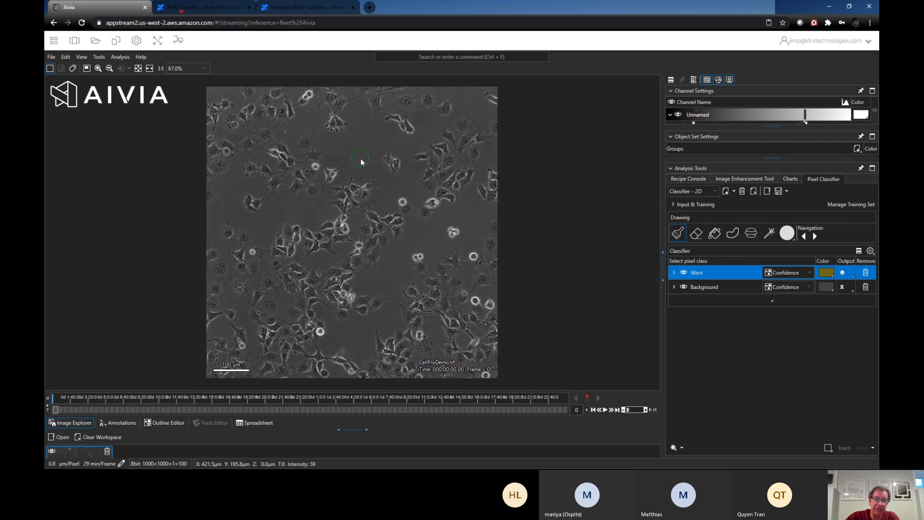
scroll(361, 159, down, 10)
scroll(361, 160, up, 8)
scroll(362, 160, up, 2)
scroll(362, 160, down, 5)
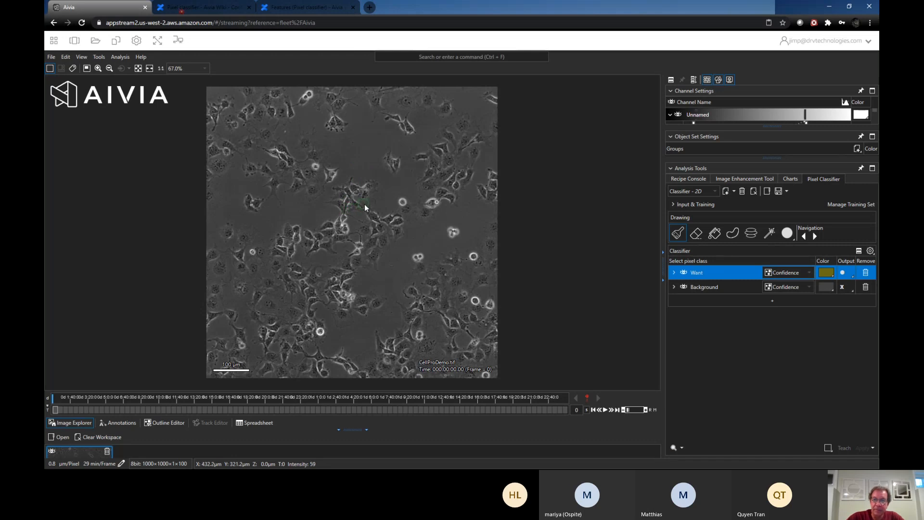
Step: Examine individual cells close up in the center and upper-left regions of the image to judge their outlines and texture
scroll(365, 204, up, 5)
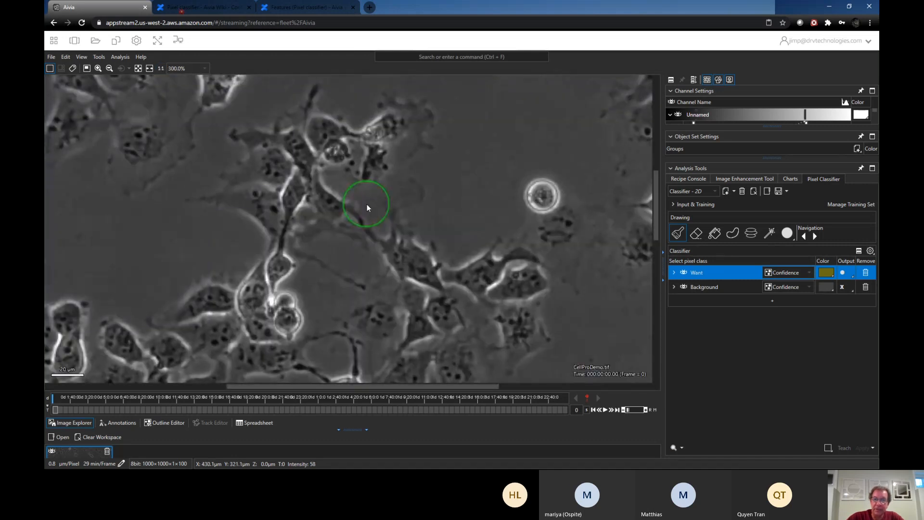
scroll(367, 204, down, 5)
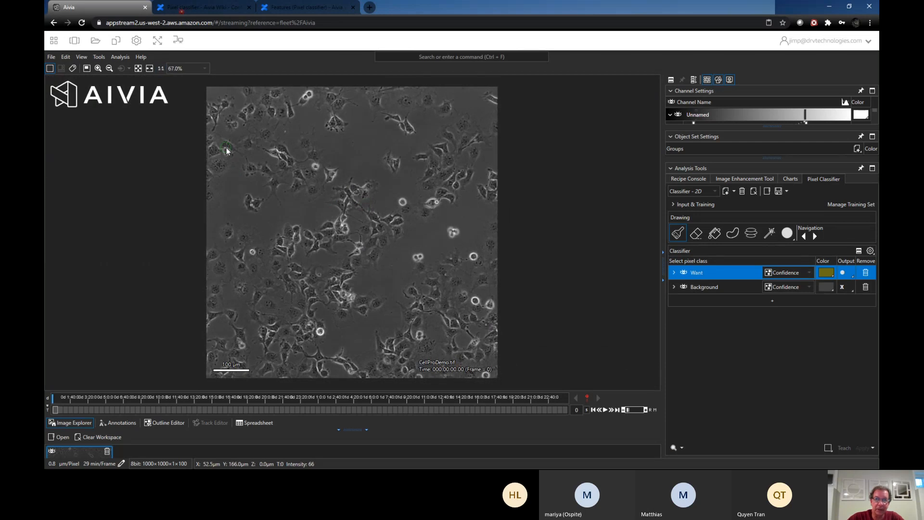
scroll(227, 150, up, 3)
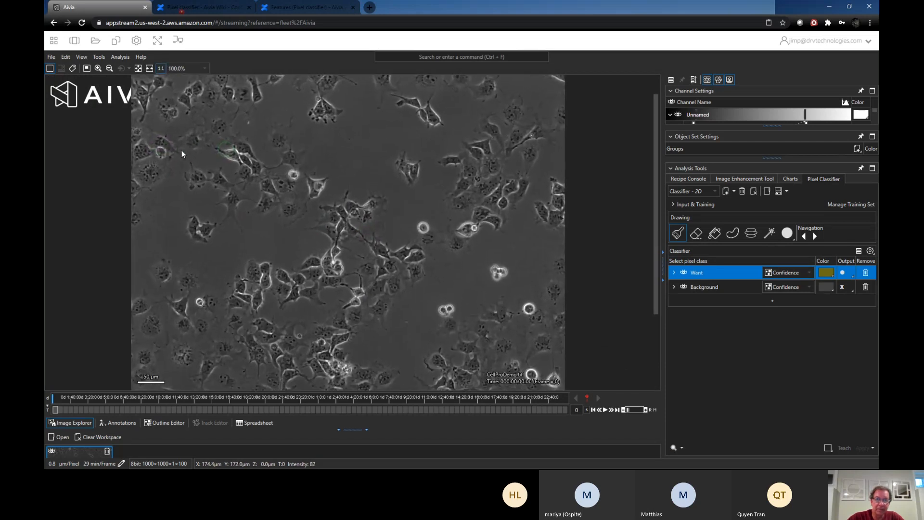
scroll(159, 152, up, 4)
drag(117, 176, 160, 166)
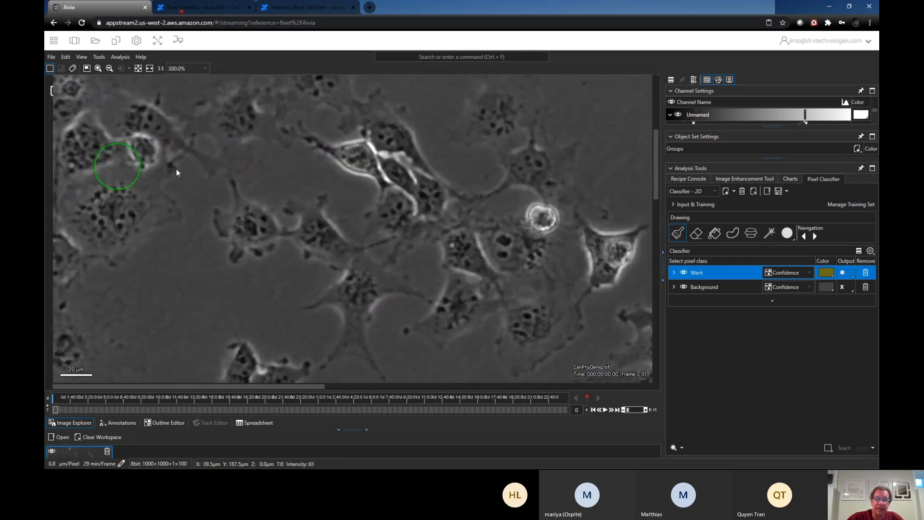
drag(215, 234, 180, 221)
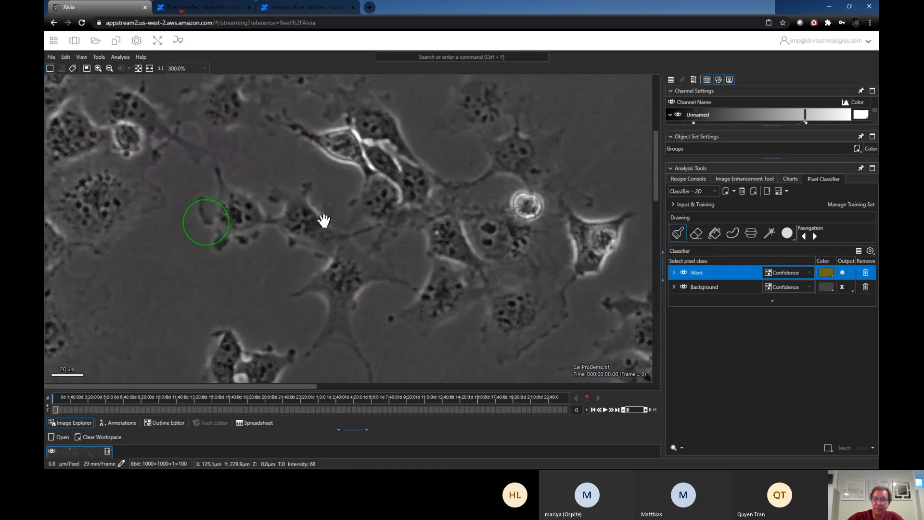
drag(358, 223, 304, 221)
scroll(302, 218, down, 5)
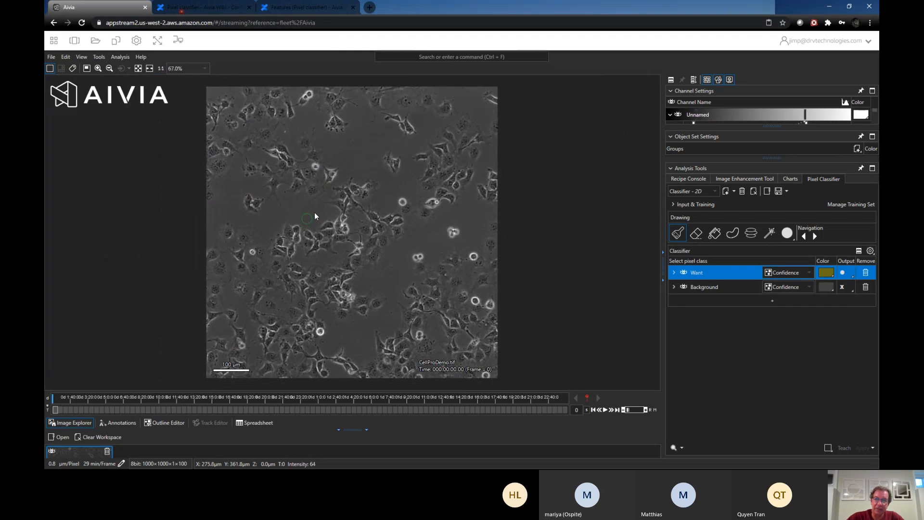
Step: Outline a freeform Background training region around the isolated cell in the upper center, extending it with a small patch of empty area beside it
scroll(316, 213, up, 1)
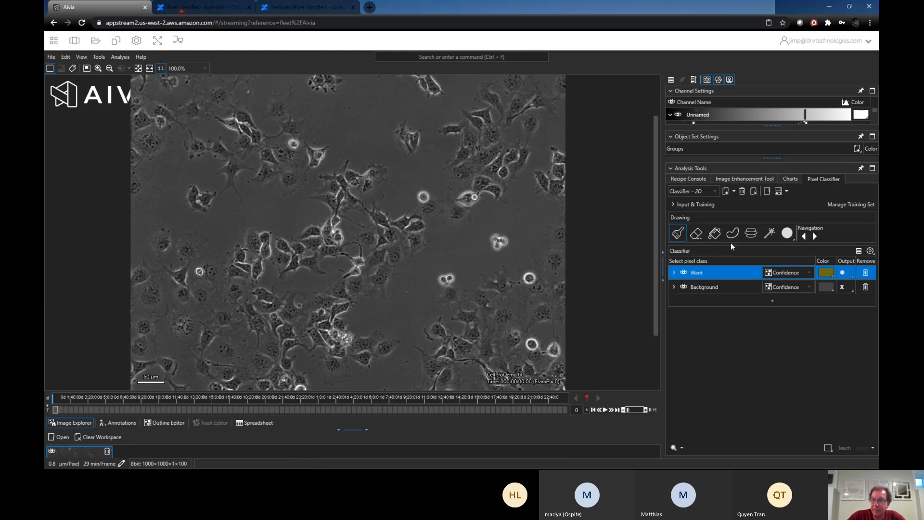
scroll(315, 257, up, 3)
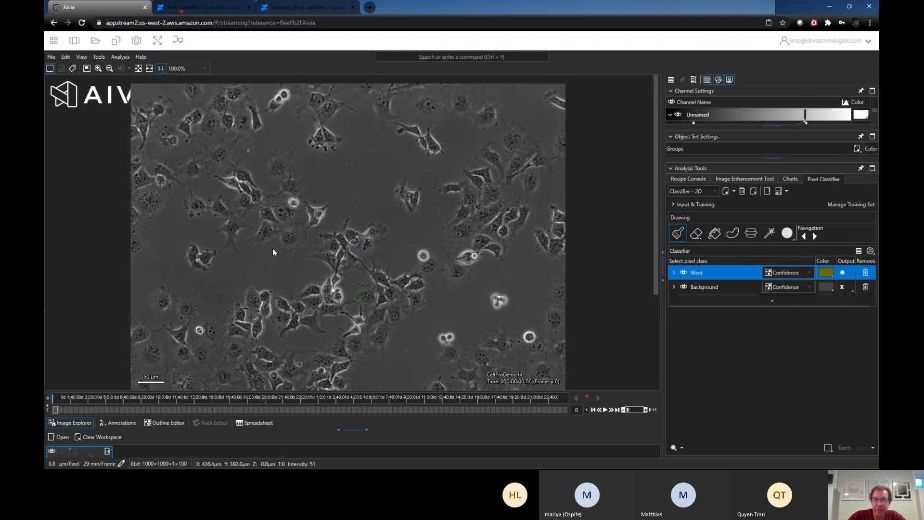
scroll(326, 242, down, 1)
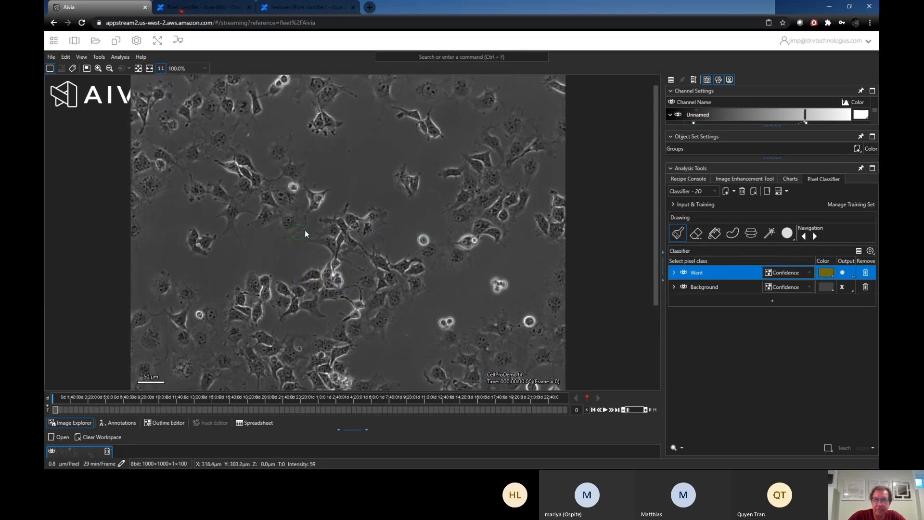
scroll(305, 228, down, 3)
scroll(308, 221, up, 2)
mouse_move(366, 160)
mouse_down()
mouse_move(336, 184)
mouse_move(335, 211)
mouse_up()
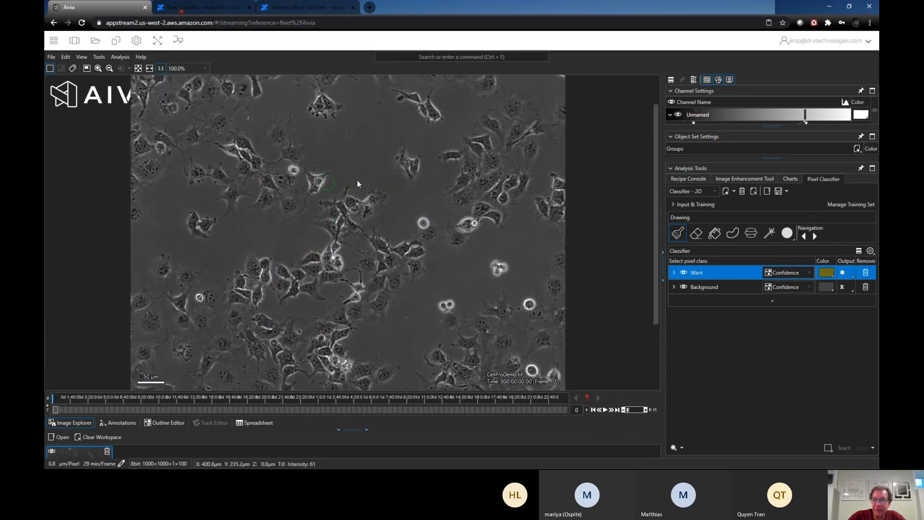
click(732, 236)
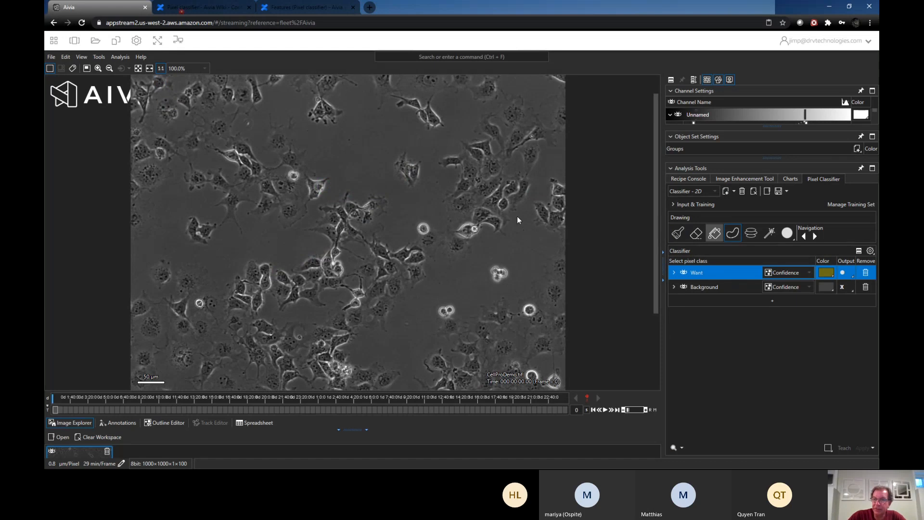
click(701, 287)
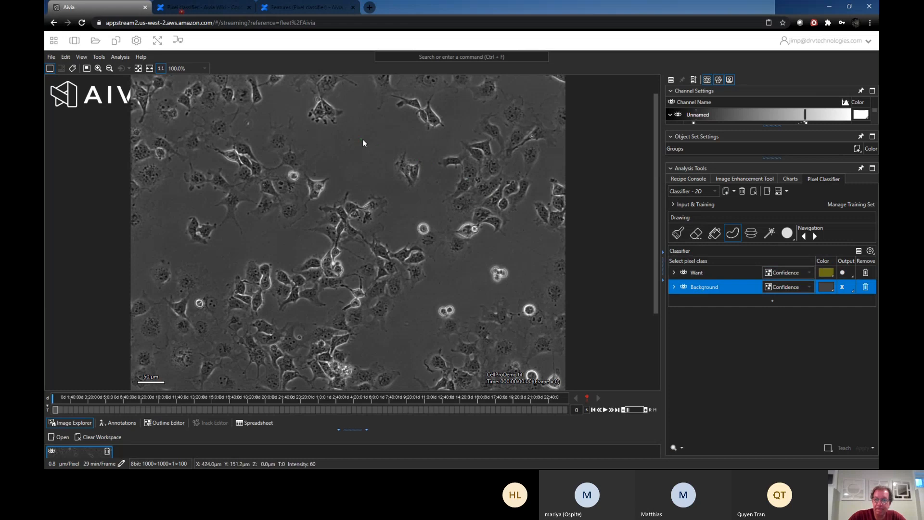
mouse_move(421, 145)
mouse_down()
mouse_move(437, 158)
mouse_move(439, 200)
mouse_move(417, 212)
mouse_move(391, 190)
mouse_up()
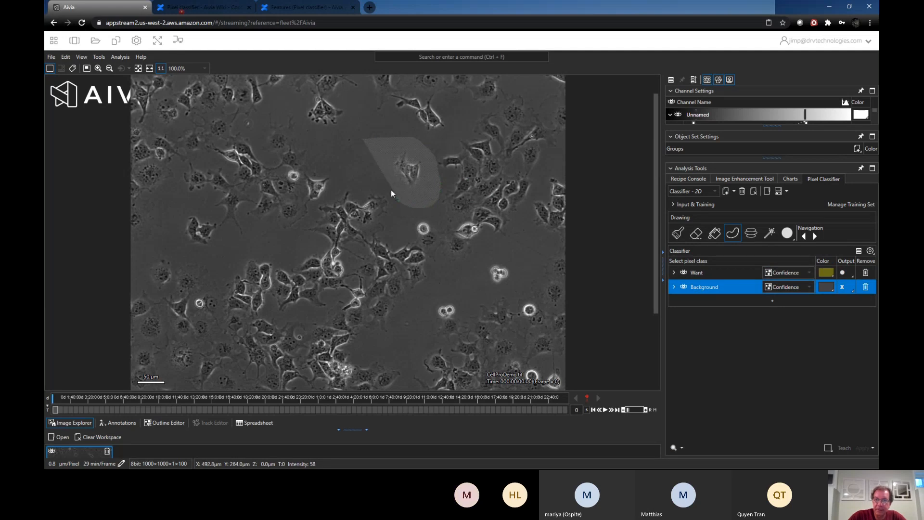
mouse_move(339, 168)
mouse_down()
mouse_move(340, 185)
mouse_move(350, 173)
mouse_up()
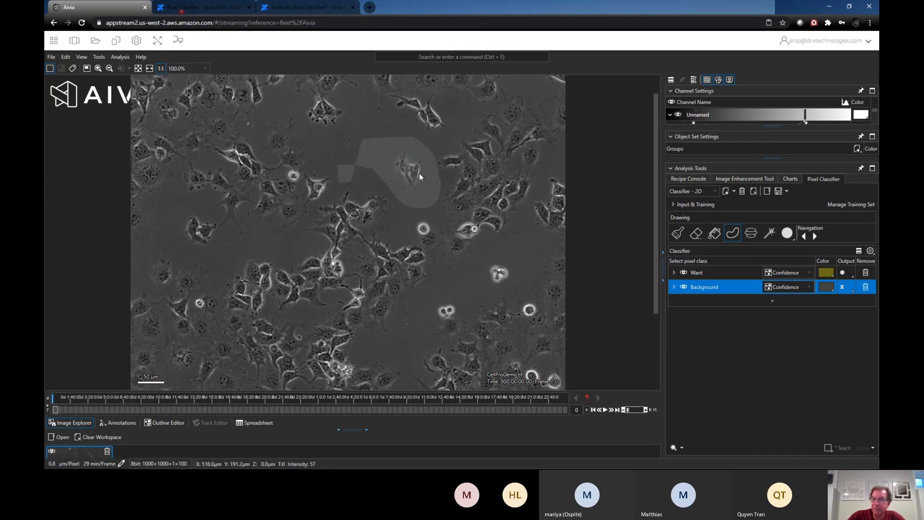
Step: Paint the isolated cell inside the outlined Background region as Want with the brush, covering both of its lobes
click(721, 276)
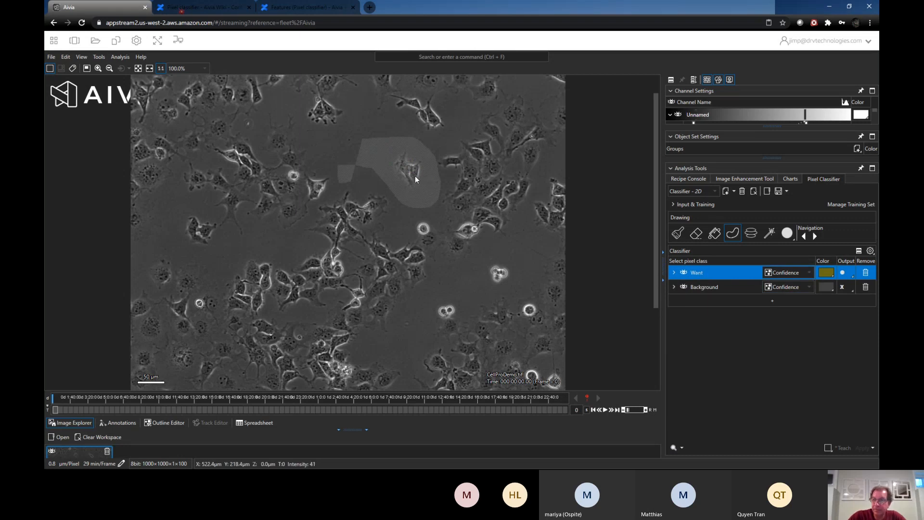
scroll(415, 176, up, 1)
click(678, 233)
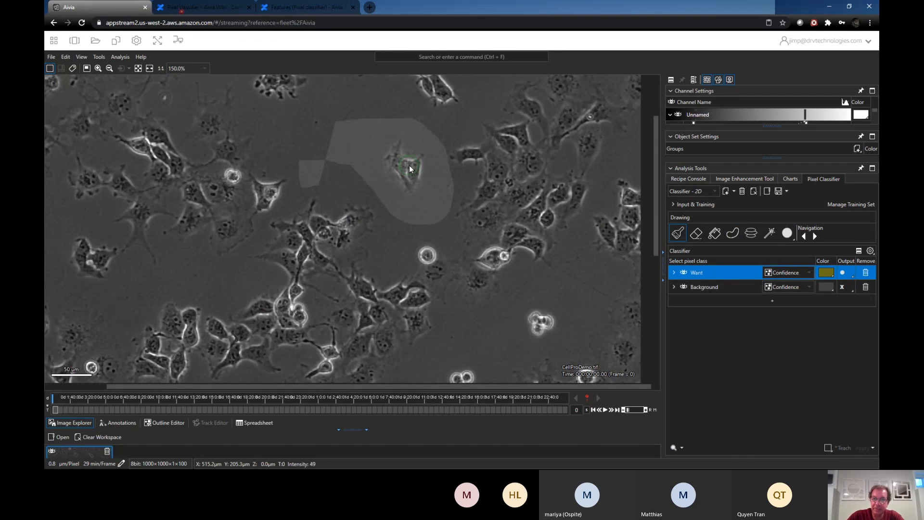
drag(411, 166, 410, 178)
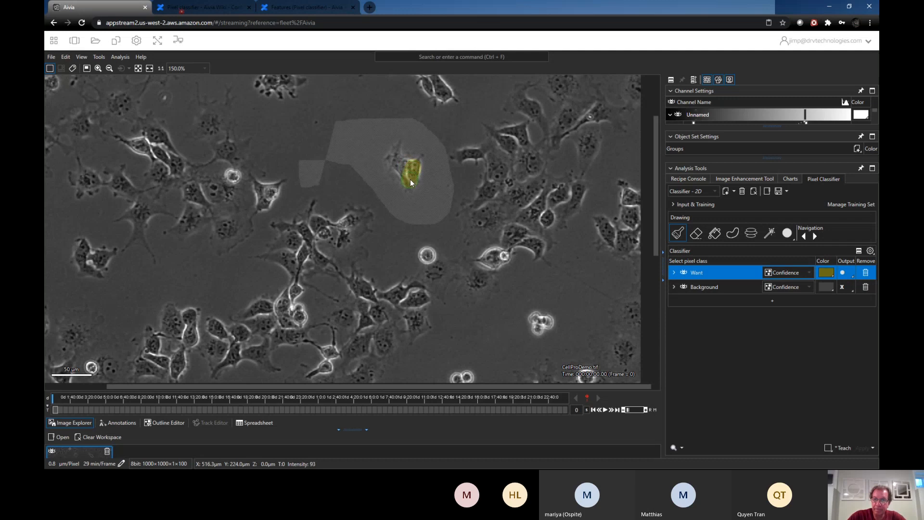
drag(398, 163, 395, 159)
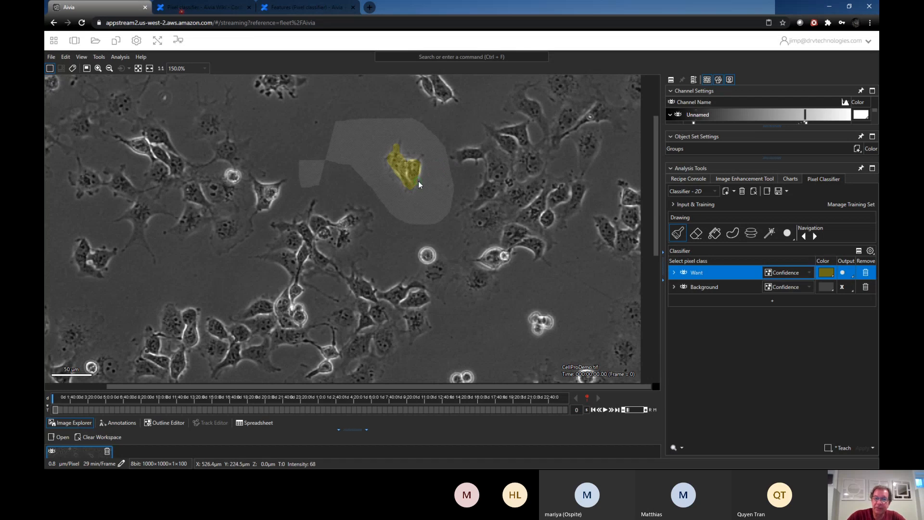
Step: Paint Want samples on two cells in the central cluster and on the round textured cell near the image's left edge
scroll(418, 181, down, 5)
scroll(368, 179, up, 4)
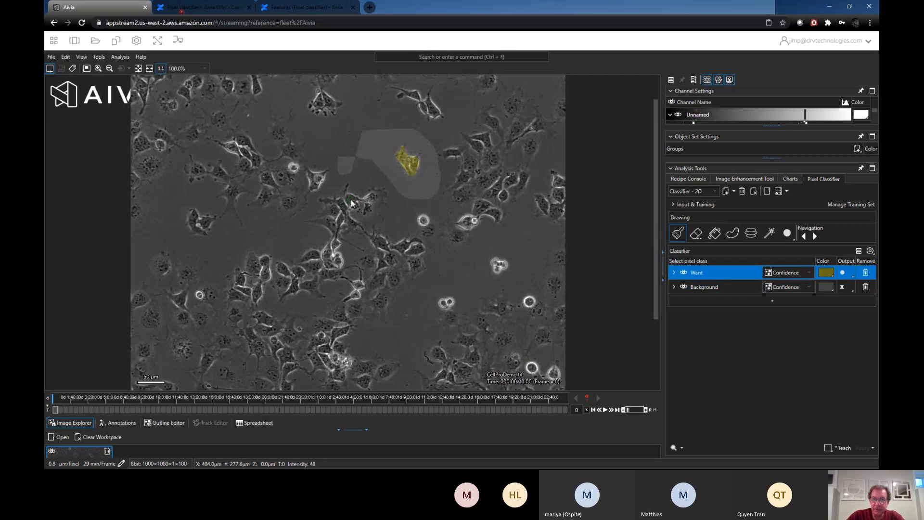
click(351, 200)
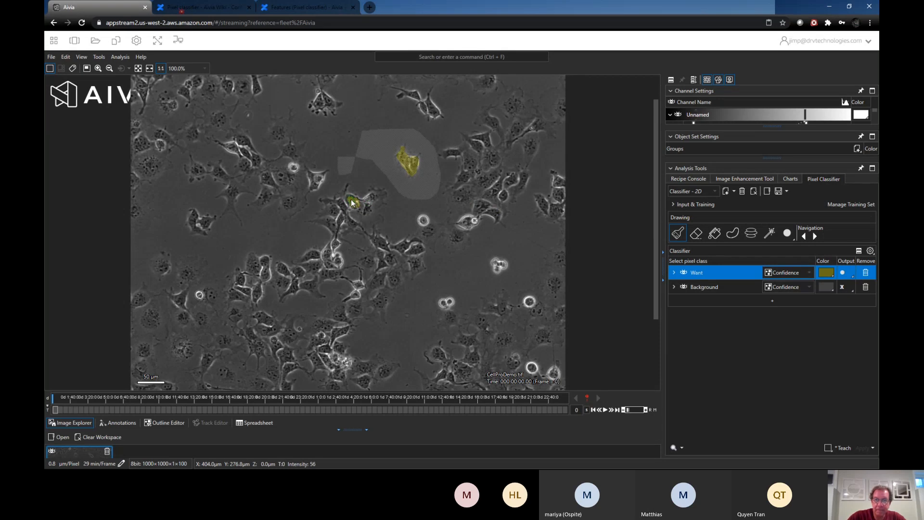
drag(377, 239, 378, 241)
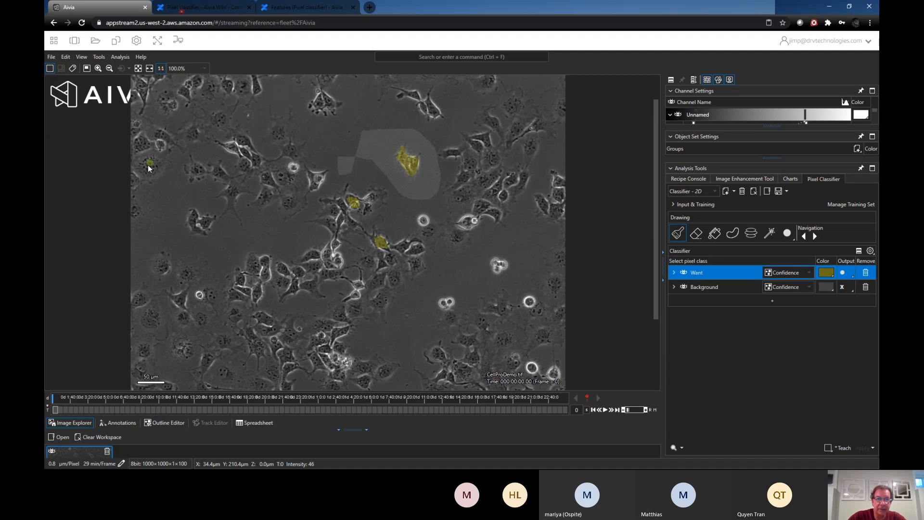
drag(152, 174, 151, 162)
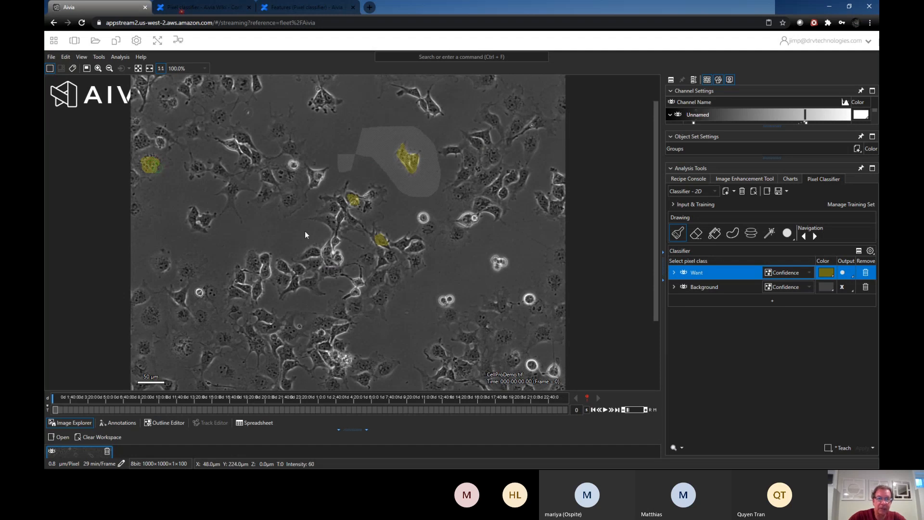
Step: Paint Background strokes through the empty areas around the left cell and right of the central cluster, and preview the classification
click(706, 290)
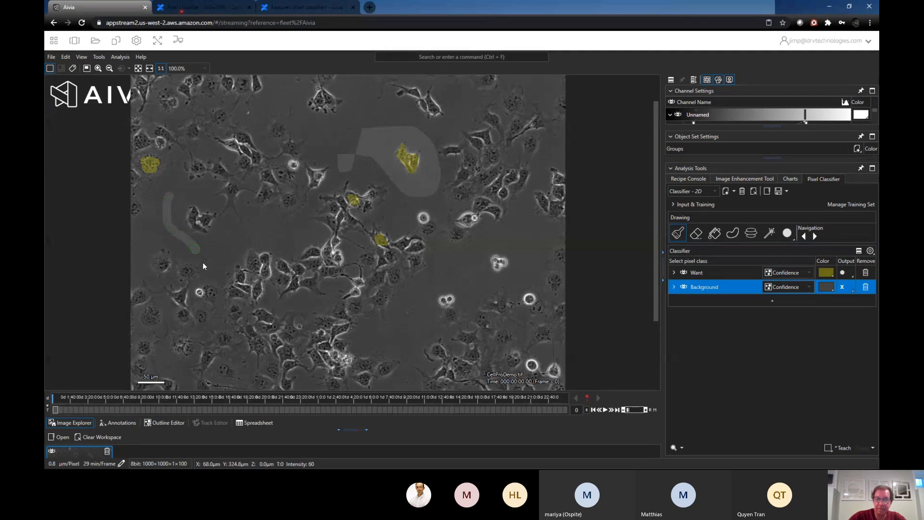
mouse_move(204, 265)
mouse_down()
mouse_move(233, 242)
mouse_move(275, 235)
mouse_up()
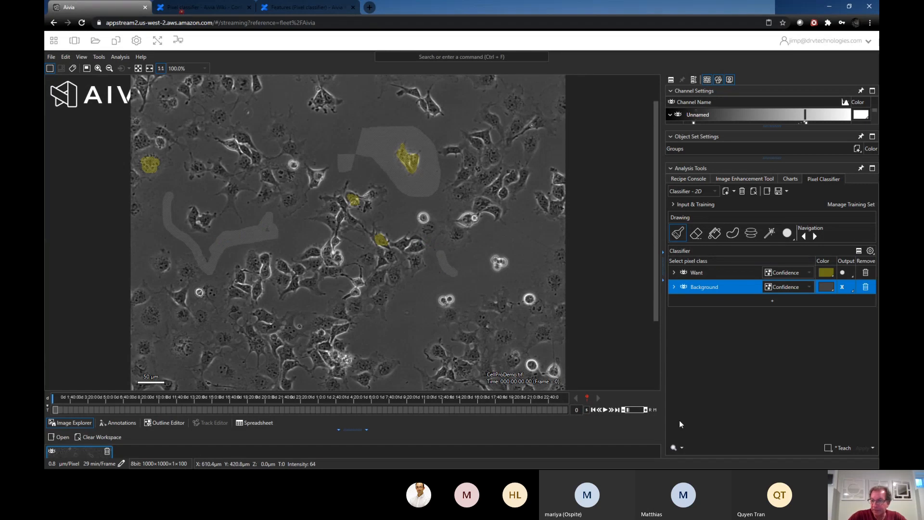
click(673, 448)
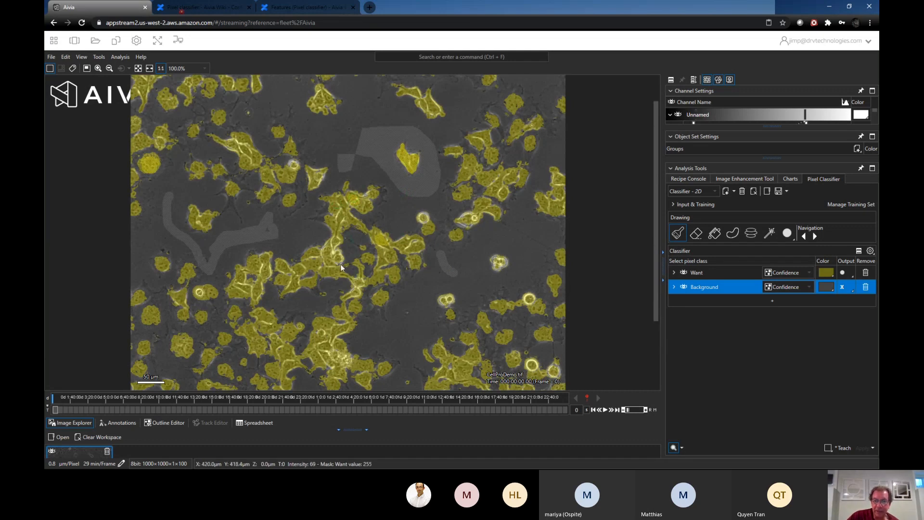
Step: Paint a Background correction on the thin area just beside the painted Want cell in the central cluster
scroll(340, 248, up, 2)
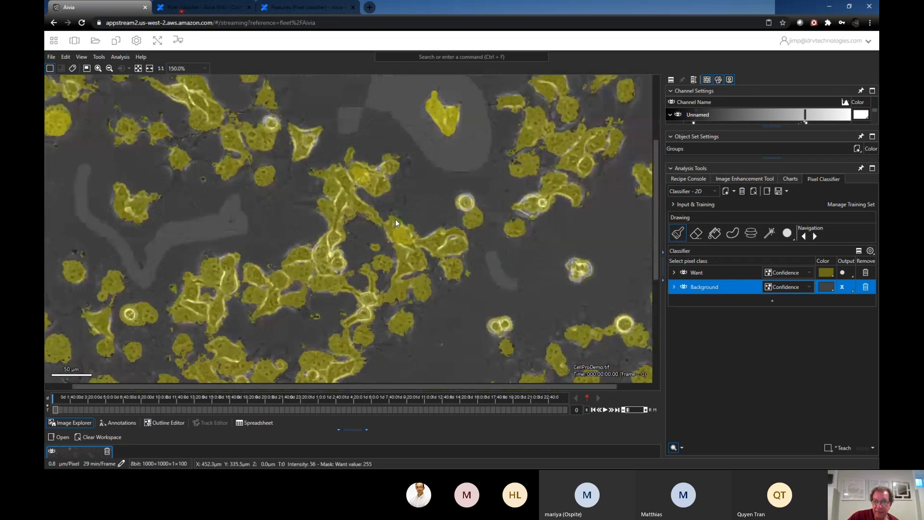
drag(388, 226, 398, 233)
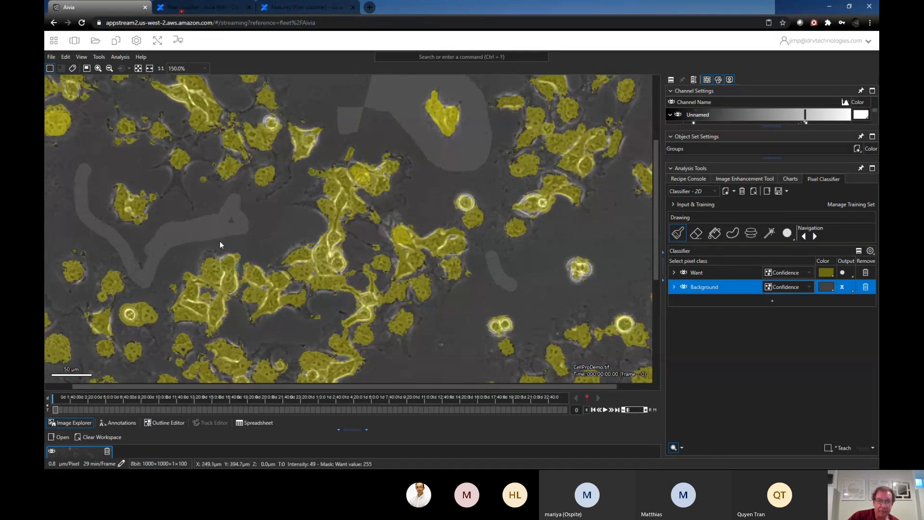
scroll(217, 233, up, 2)
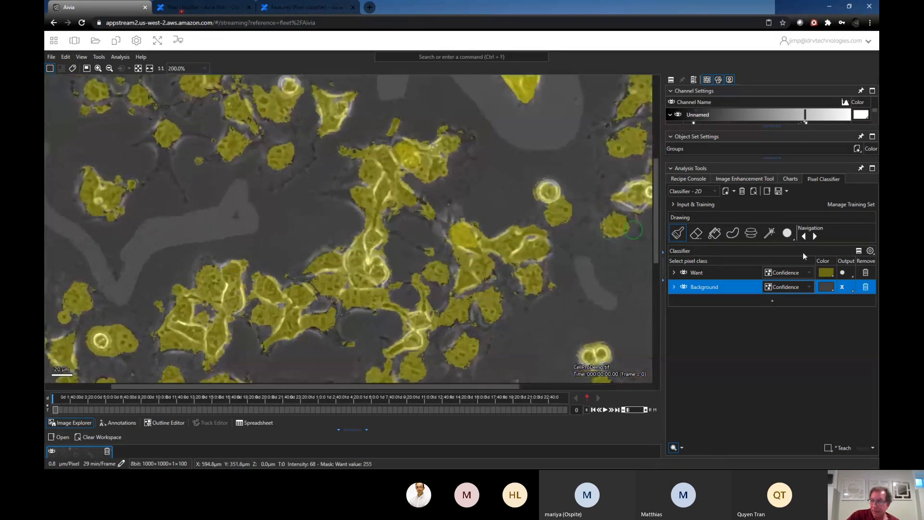
Step: Open the classifier's teaching features, apply the Line preset and toggle the Variance feature for the preview
click(870, 251)
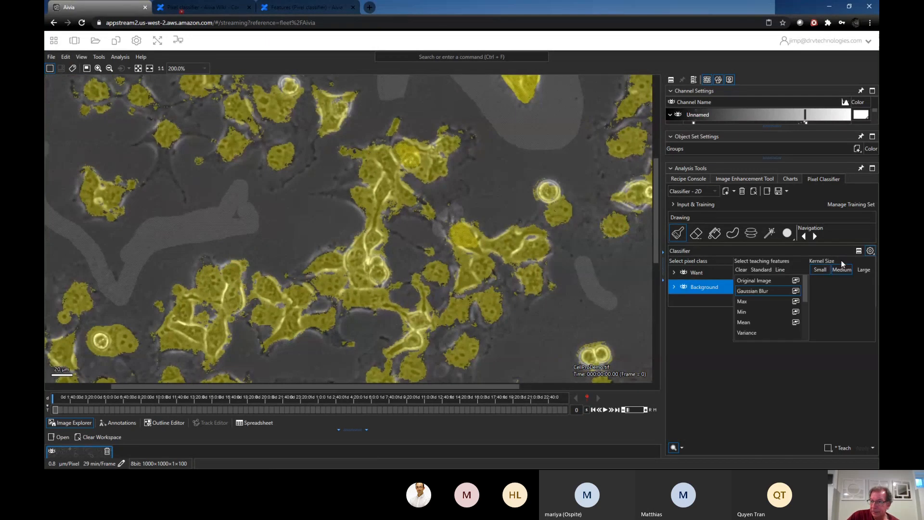
click(783, 273)
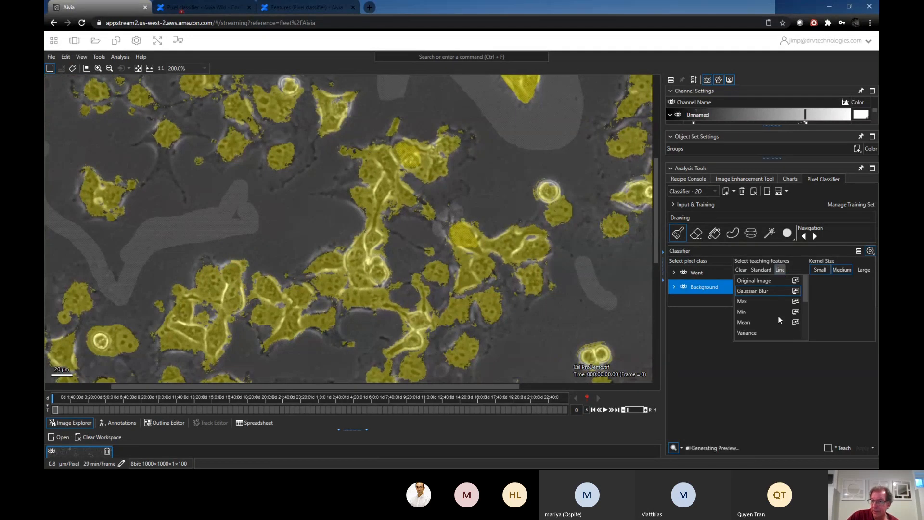
click(783, 270)
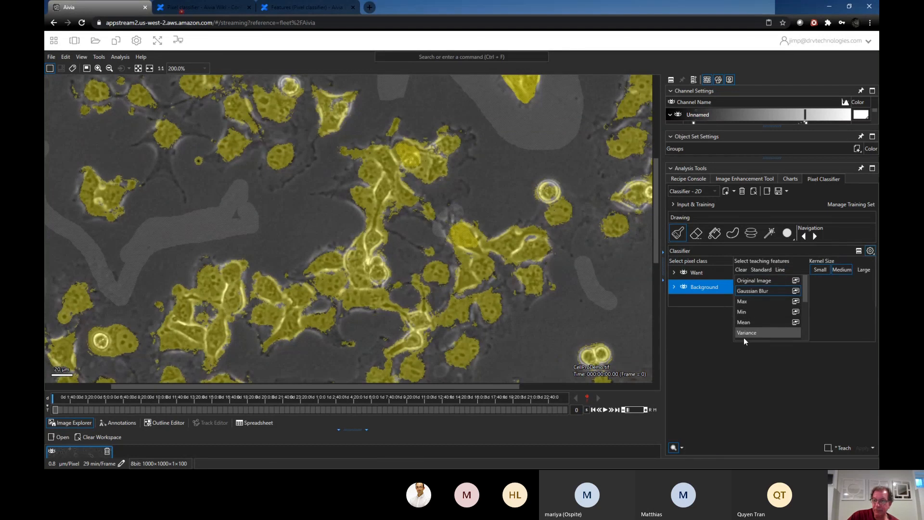
click(744, 337)
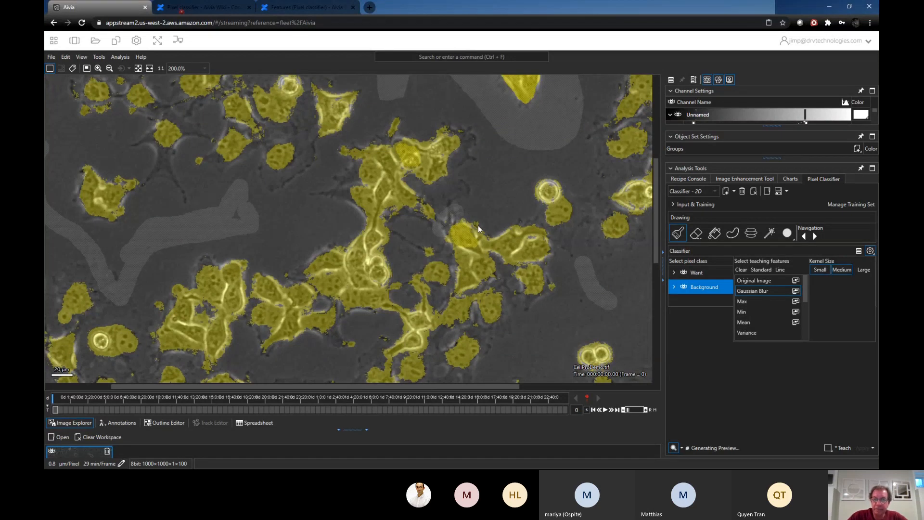
Step: Shrink the brush and paint small Background corrections along the edge of the joined cells near the image's upper center
scroll(478, 227, down, 1)
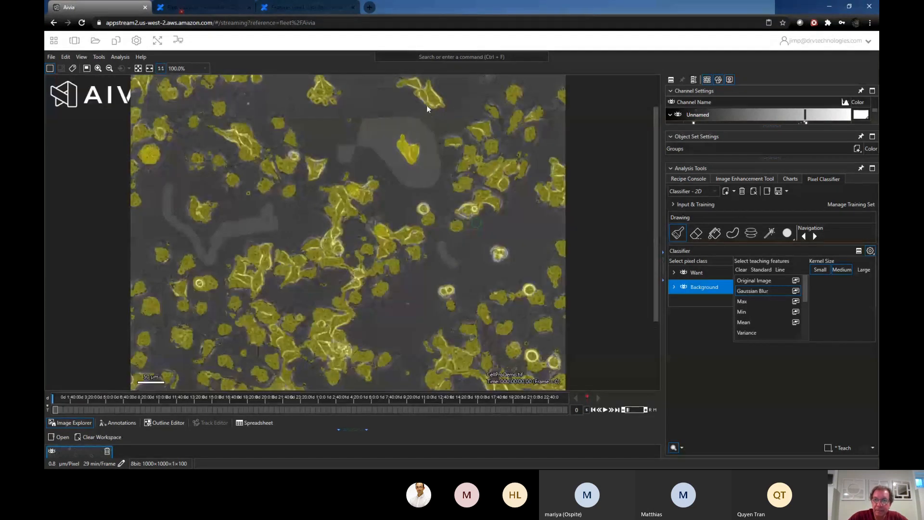
scroll(427, 105, up, 1)
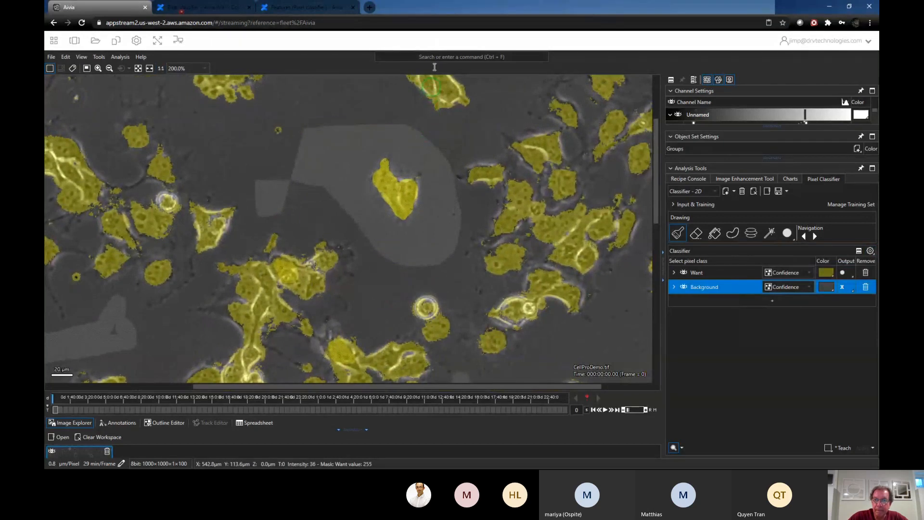
drag(434, 103, 435, 149)
scroll(426, 129, up, 4)
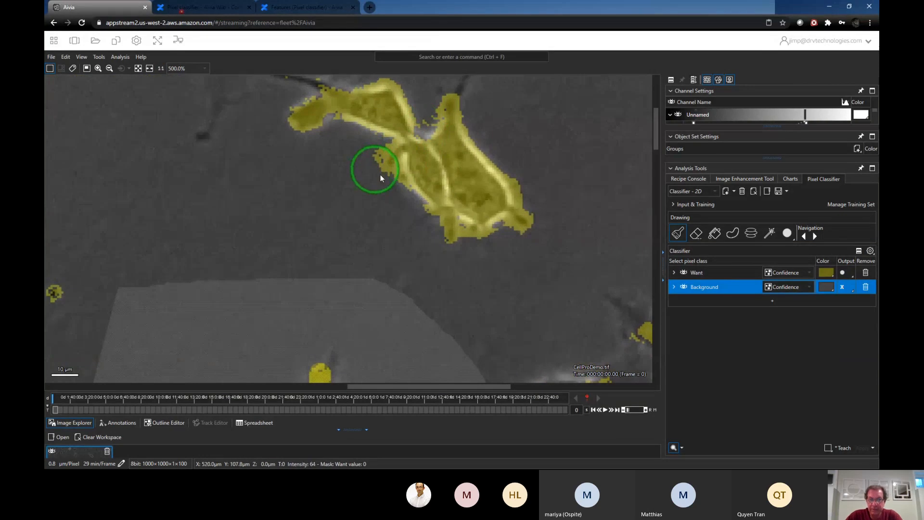
scroll(377, 174, down, 4)
scroll(378, 176, down, 2)
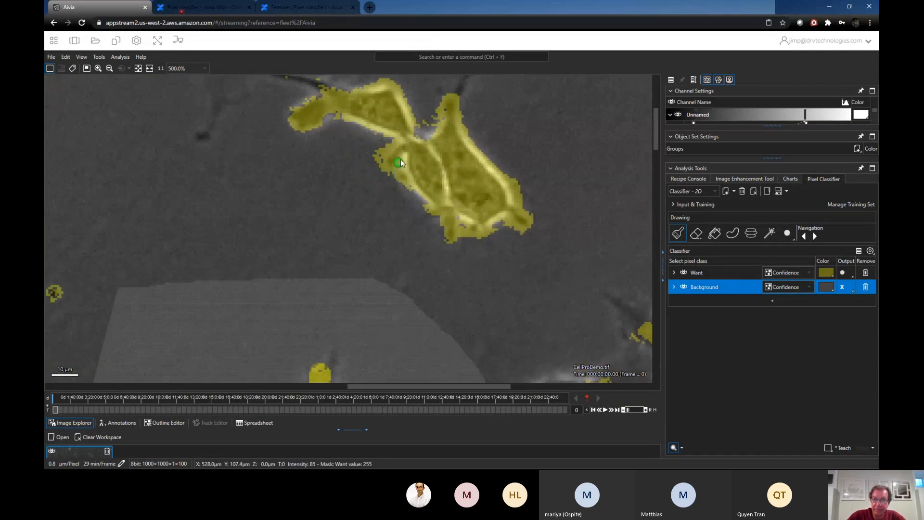
click(408, 191)
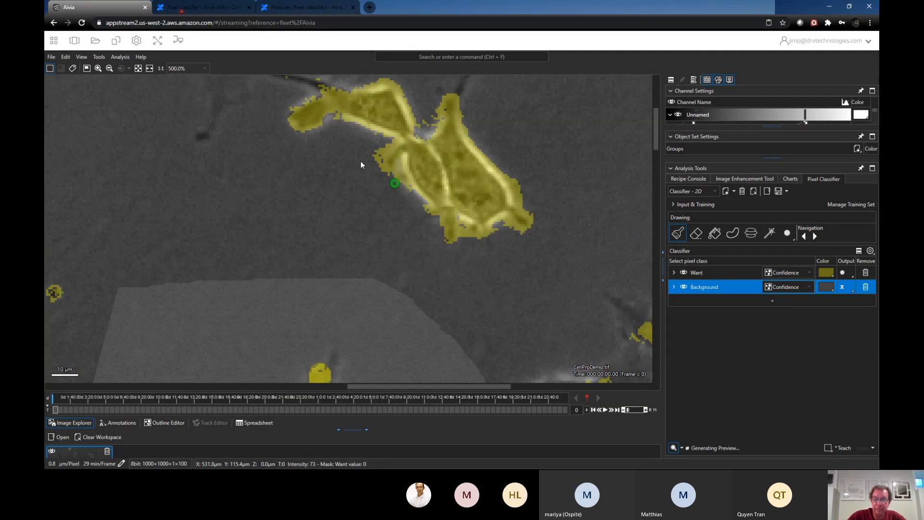
click(388, 136)
Step: Examine the updated classification preview over the whole image and close up in the central cell cluster
scroll(366, 152, down, 6)
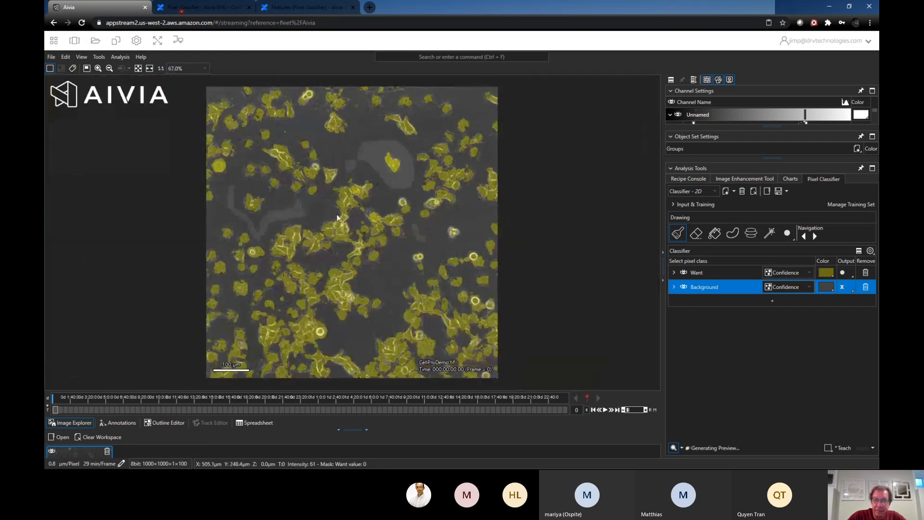
scroll(293, 260, up, 3)
scroll(264, 250, up, 3)
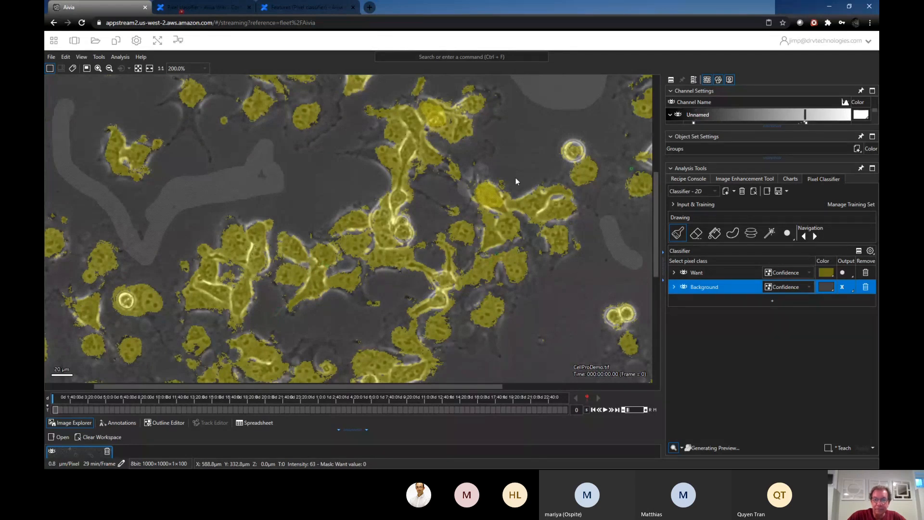
scroll(515, 177, down, 2)
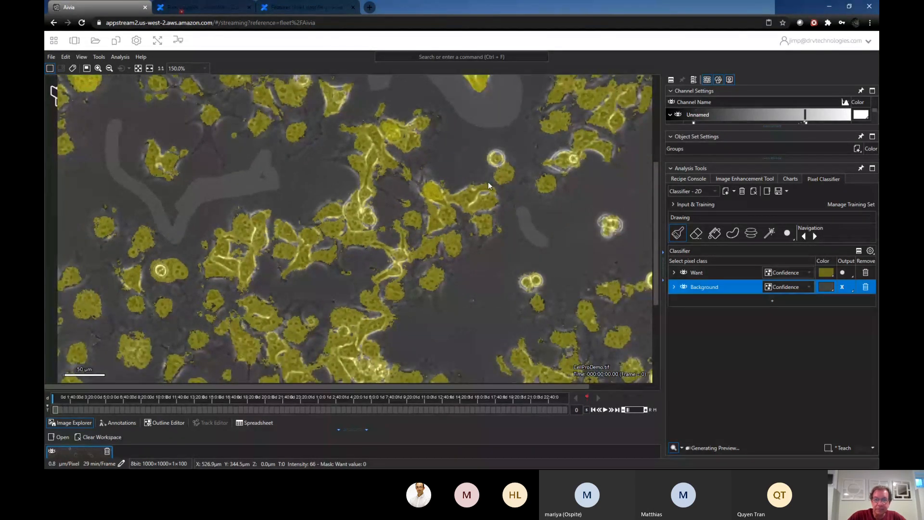
scroll(488, 182, down, 2)
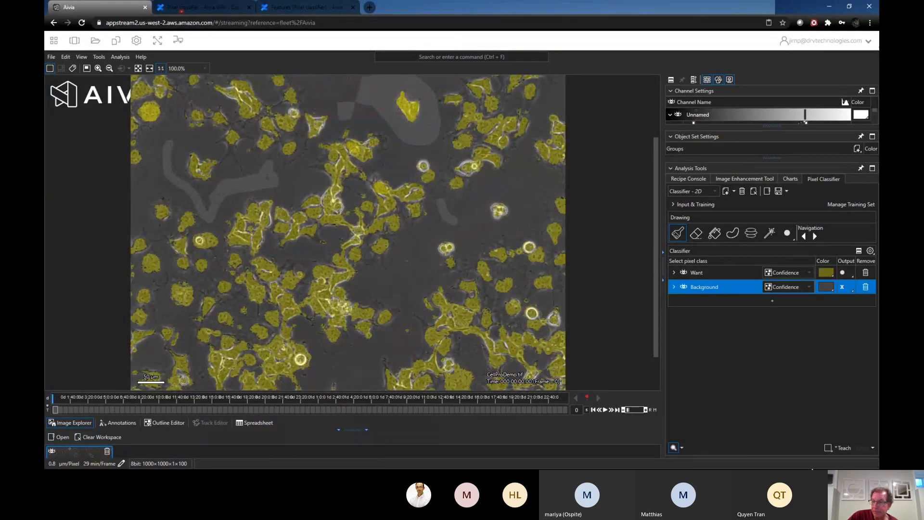
Step: Teach the pixel classifier and apply it with Confidence output, and go to frame 3 of the result
click(845, 448)
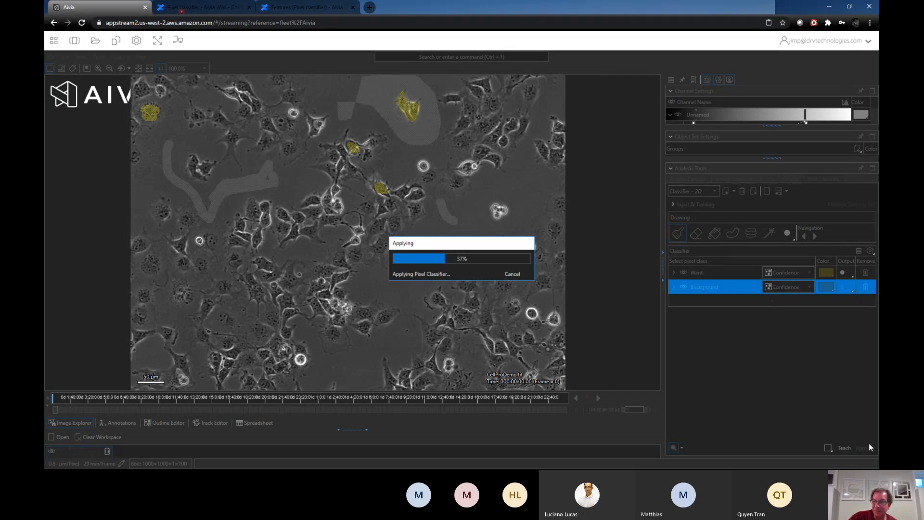
click(513, 273)
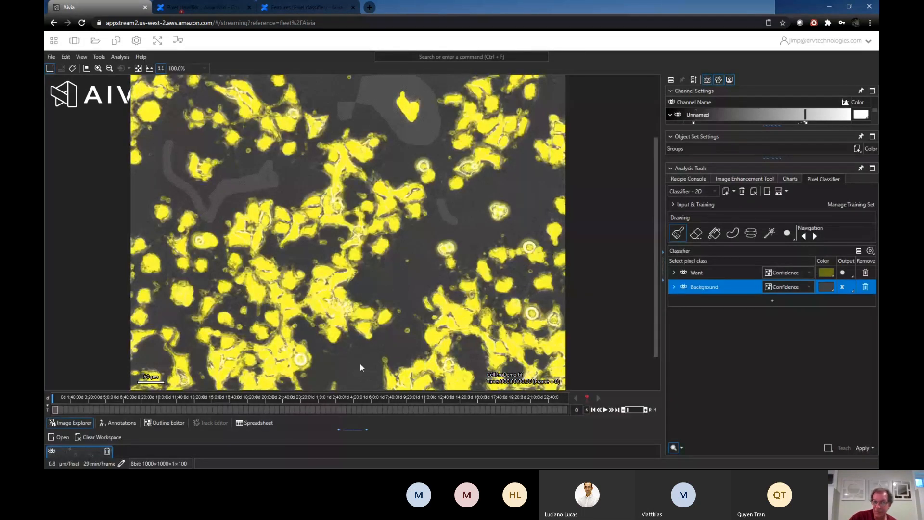
drag(55, 410, 70, 410)
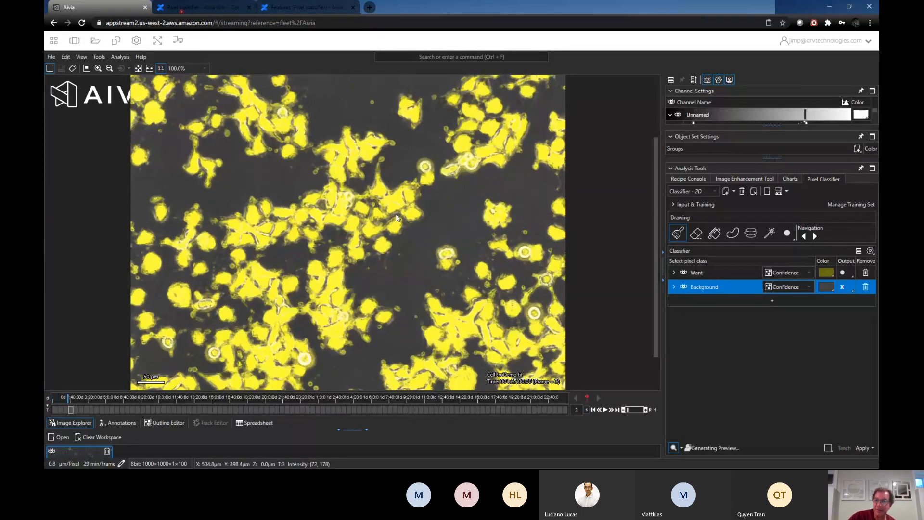
Step: Hide the Unnamed channel and enlarge the channel settings area so the Want channel is listed
click(678, 115)
drag(777, 140, 777, 154)
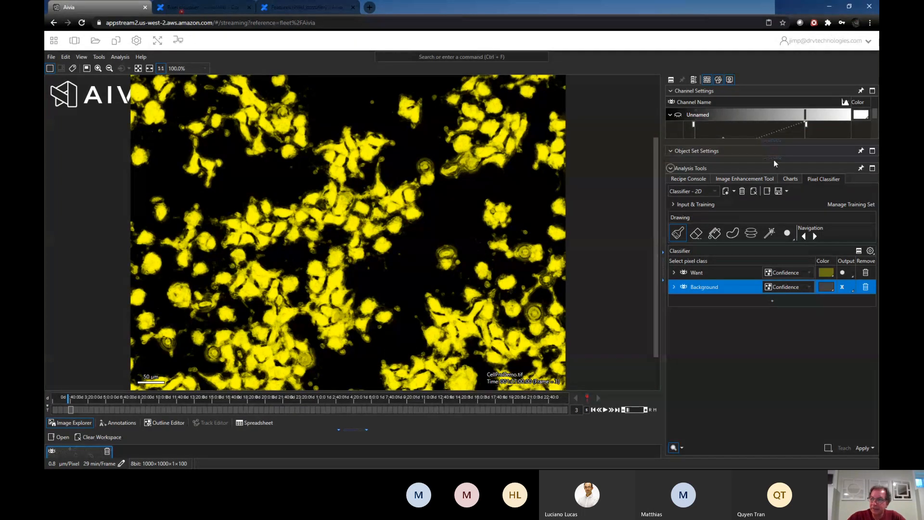
drag(773, 158, 773, 255)
drag(766, 140, 773, 188)
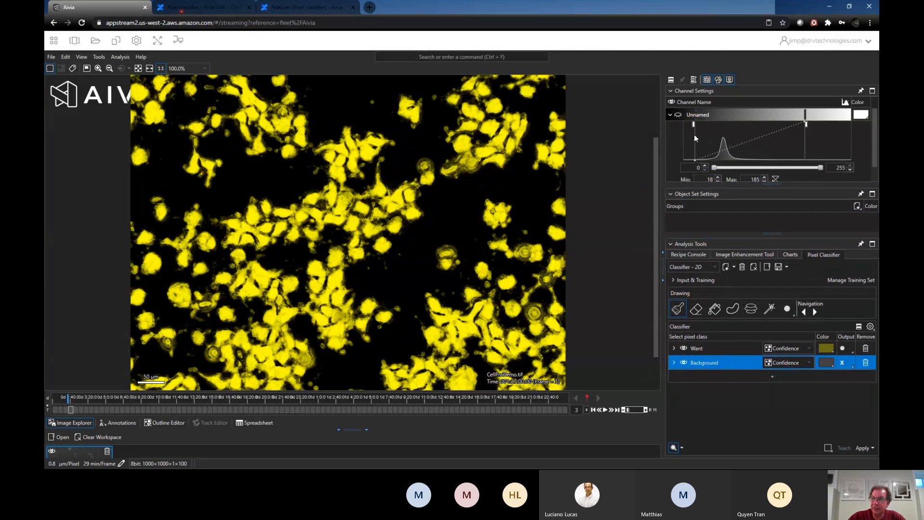
click(670, 116)
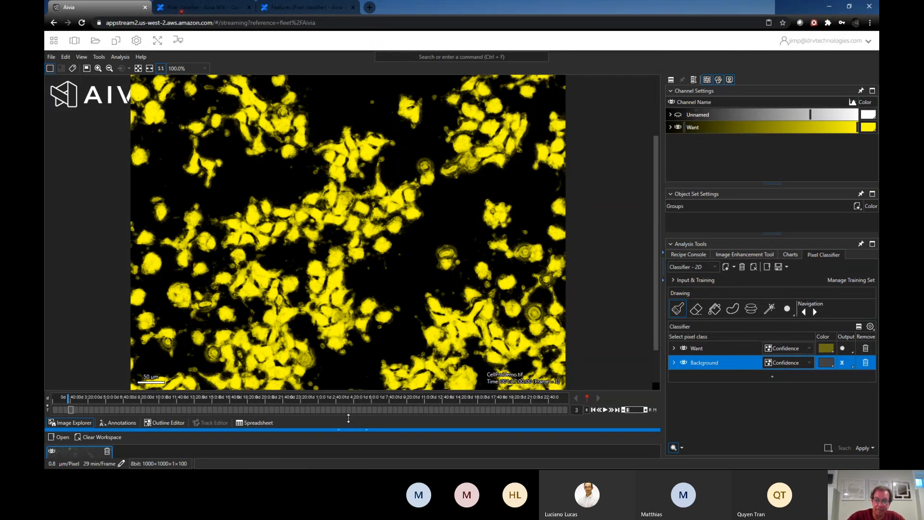
Step: Open the object spreadsheet and adjust its height below the timeline
drag(349, 418, 289, 328)
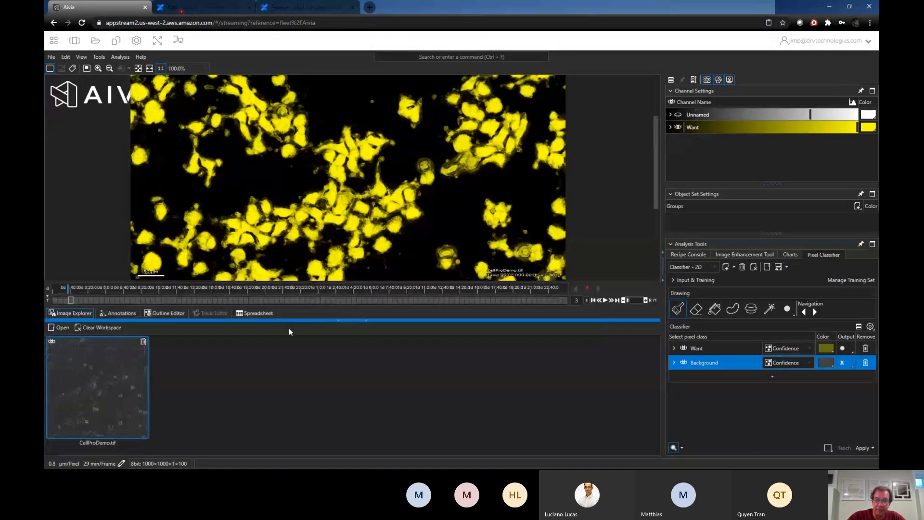
click(258, 314)
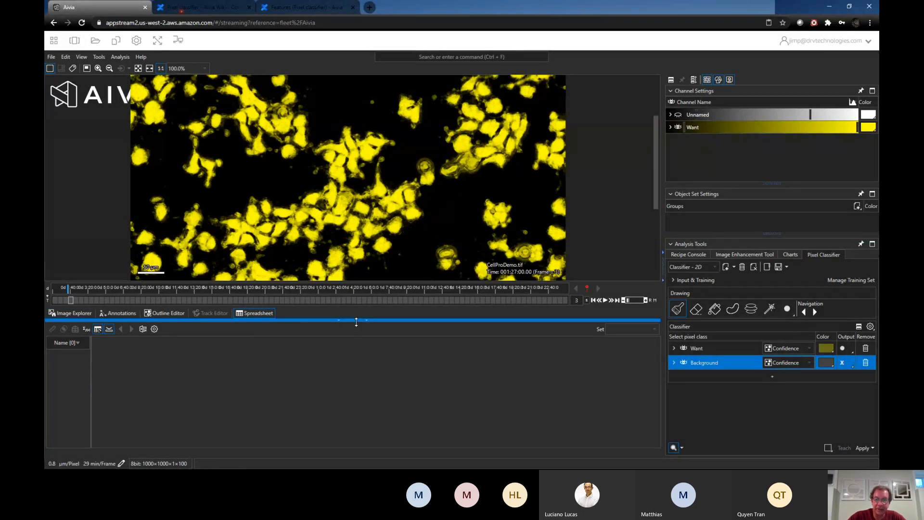
drag(357, 329, 355, 369)
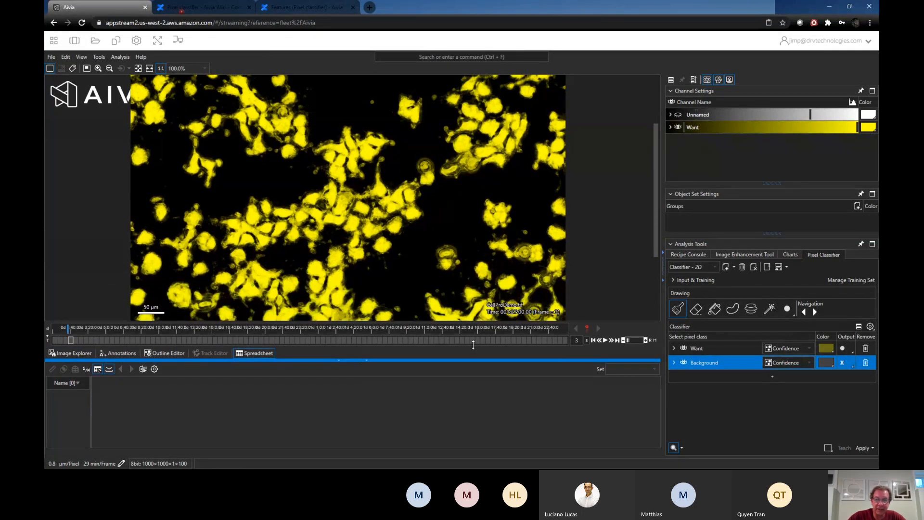
Step: Set the Want class output to Segmentation and apply the classifier to the current time frame only
click(810, 350)
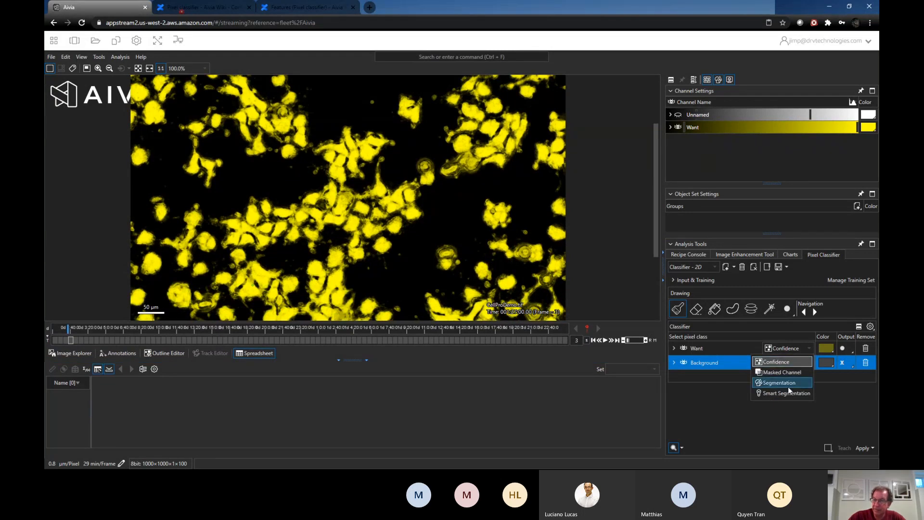
click(788, 386)
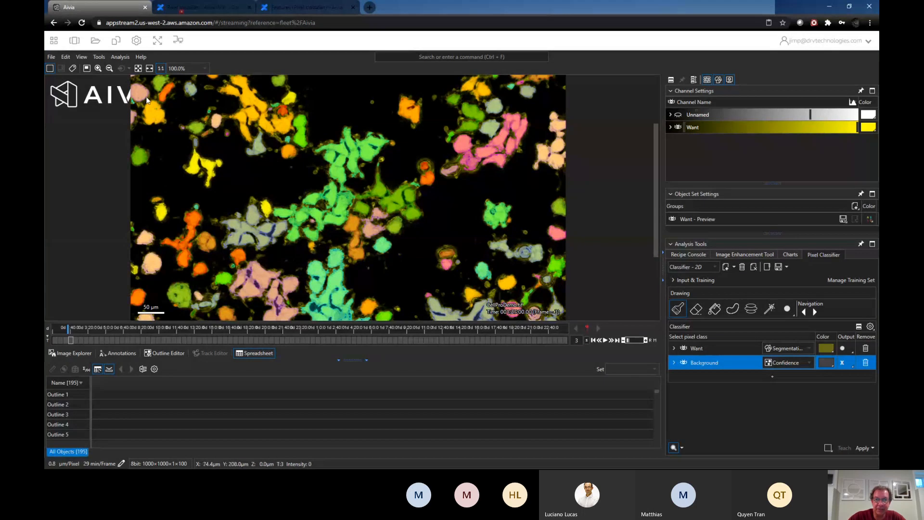
click(155, 111)
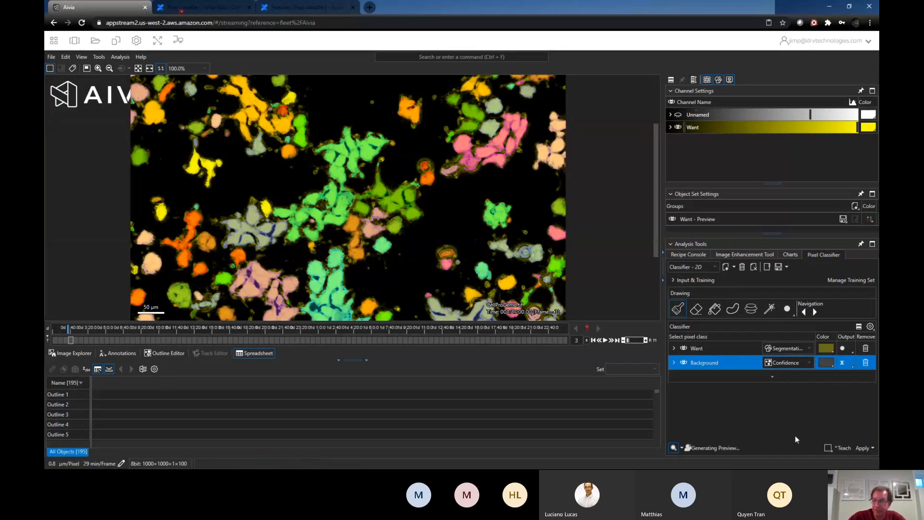
click(872, 448)
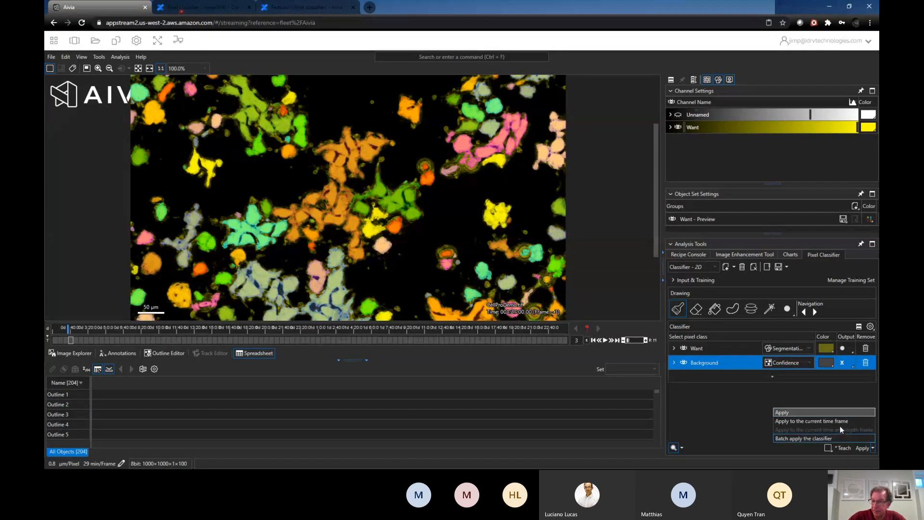
click(837, 421)
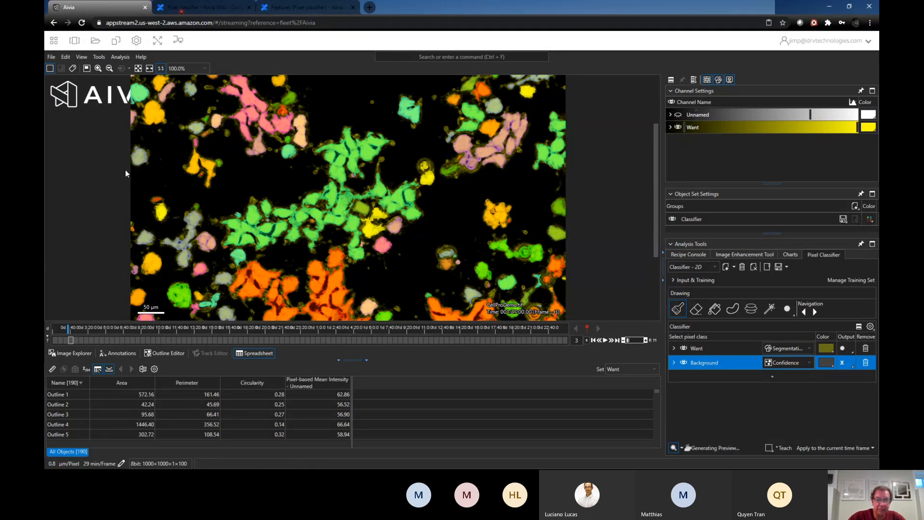
Step: Inspect the measurements of single segmented objects: the round cell at the image's left edge, Outline 78 and Outline 76
click(675, 311)
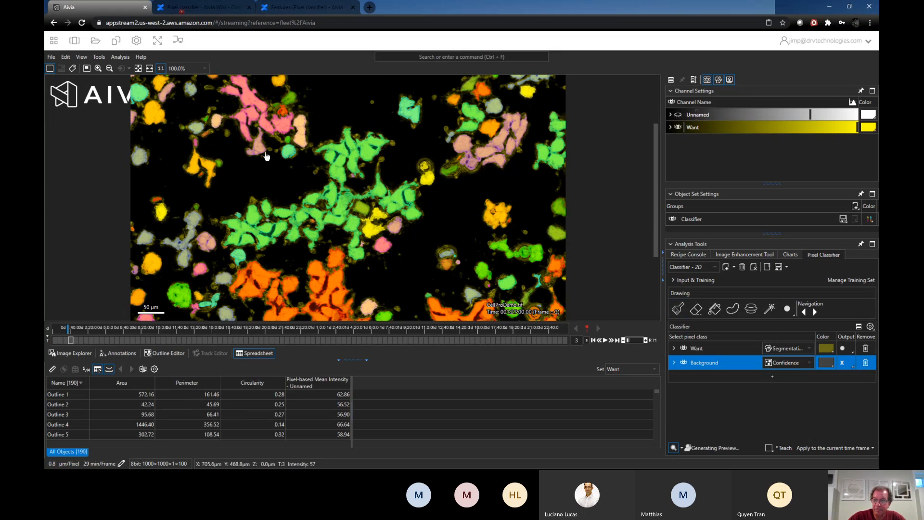
click(143, 157)
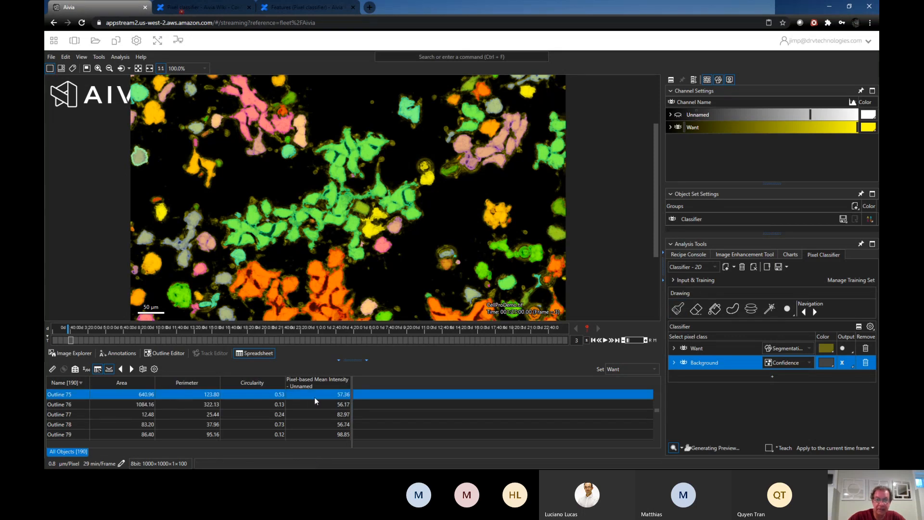
click(68, 425)
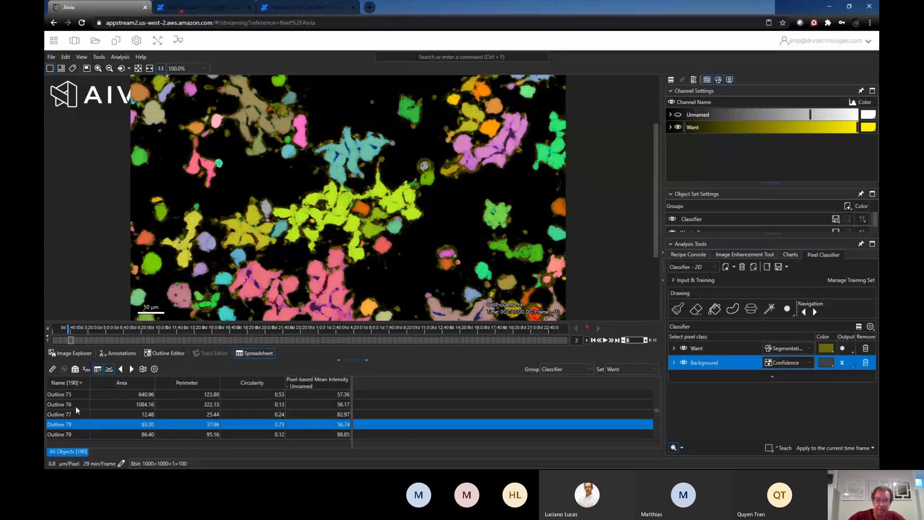
click(76, 406)
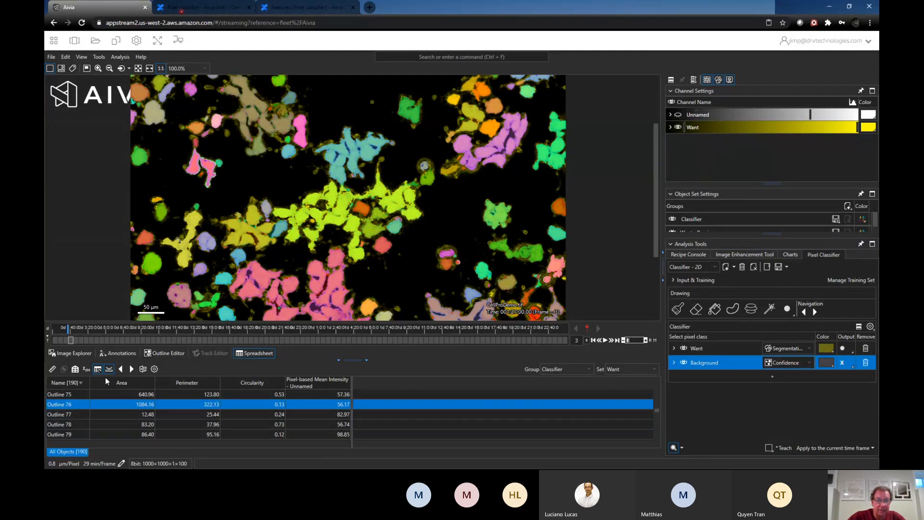
Step: Review the available measurements for the Want object set and close the list without changes
click(52, 370)
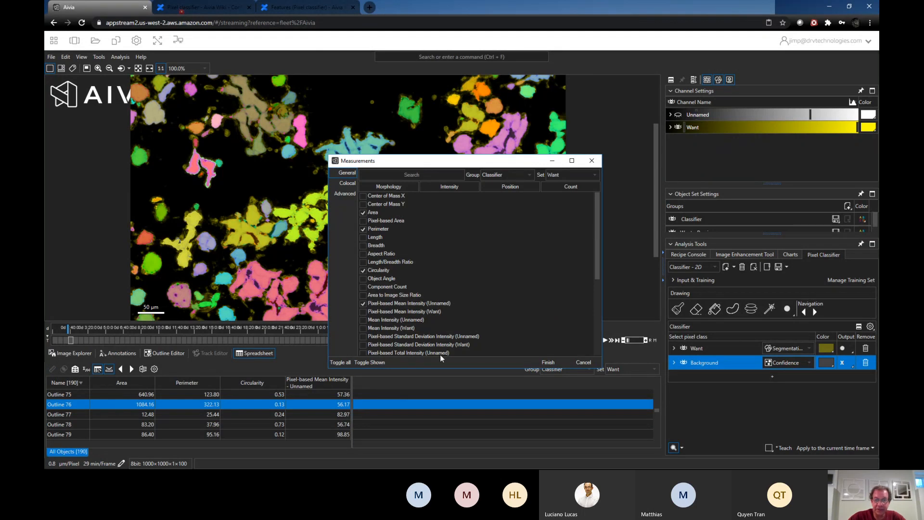
drag(533, 162, 529, 112)
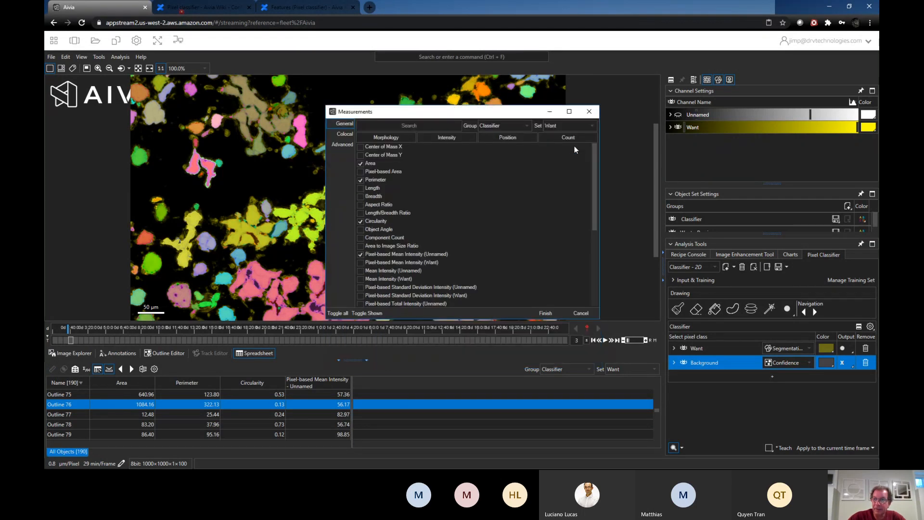
click(588, 113)
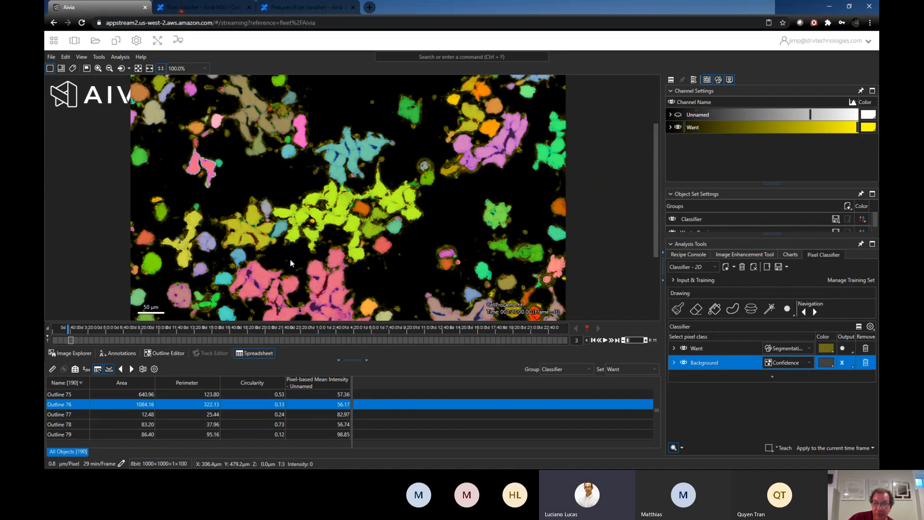
Step: Go to frame 24, delete the Want result channel and show the Unnamed channel again
click(177, 340)
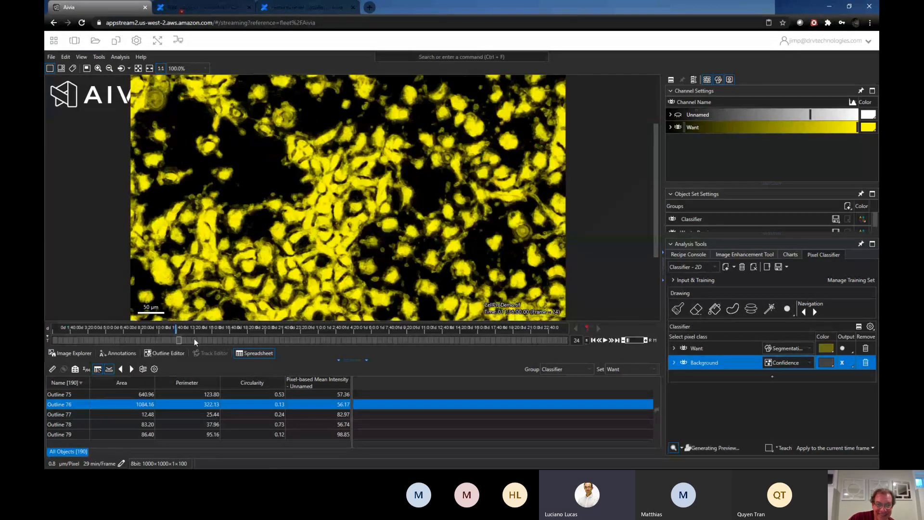
right_click(739, 126)
right_click(743, 131)
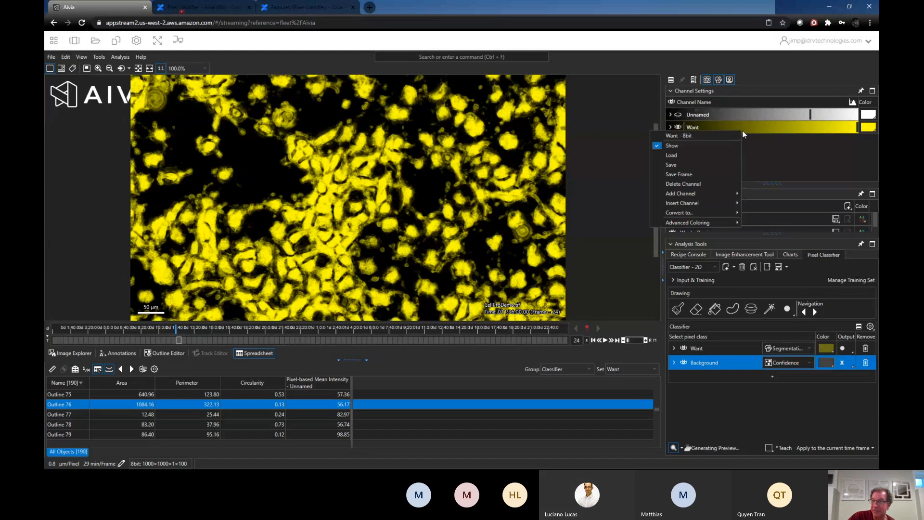
click(703, 182)
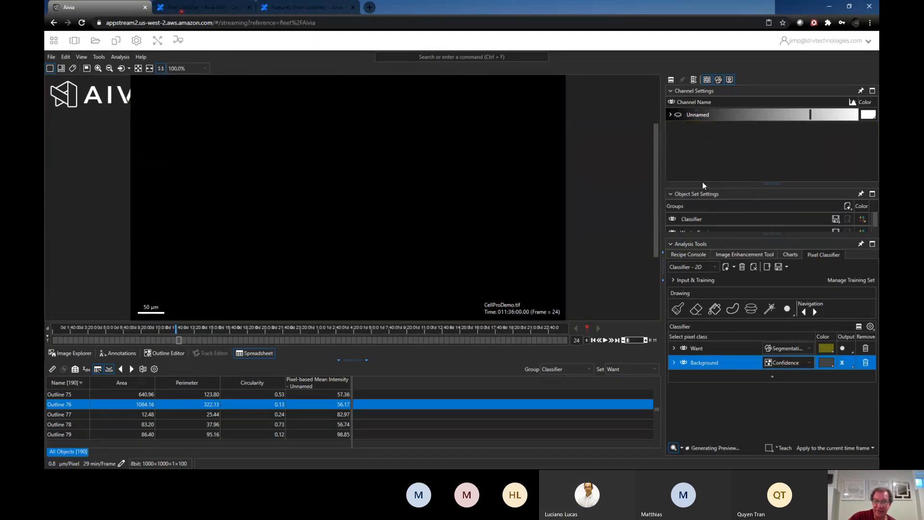
click(679, 116)
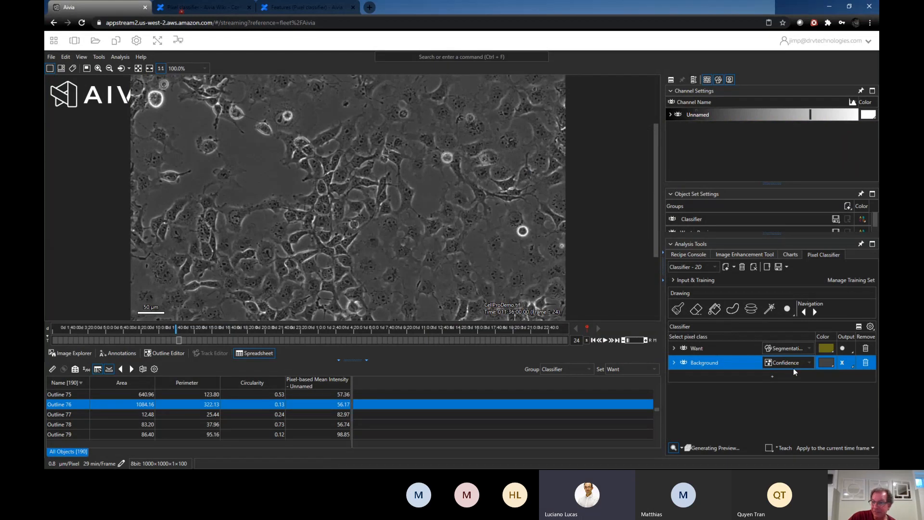
Step: Set the Want class output back to Confidence
click(809, 350)
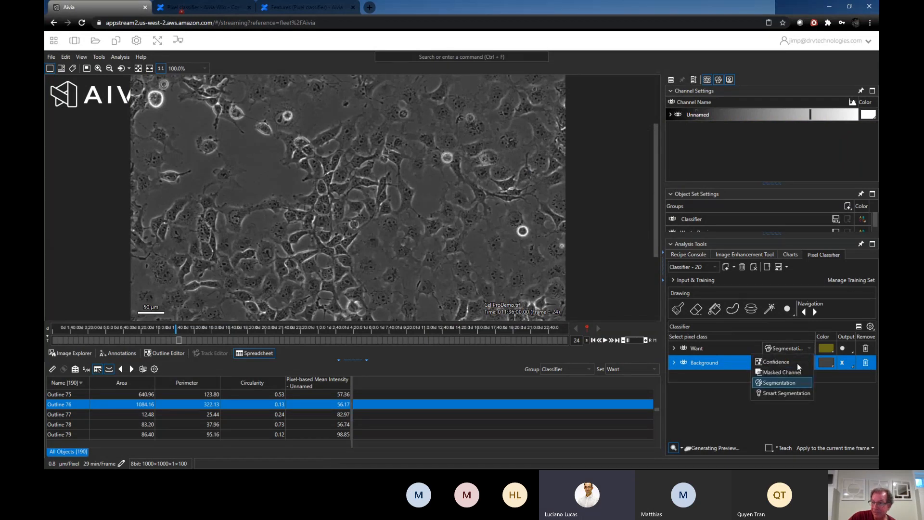
click(797, 363)
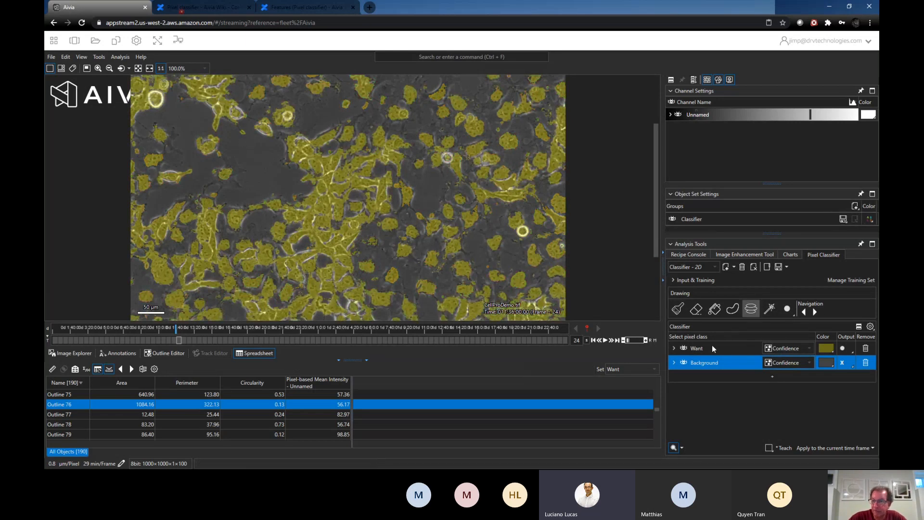
Step: Delete the current pixel classifier and create a new 2D one with Want and Background classes
click(742, 268)
click(447, 292)
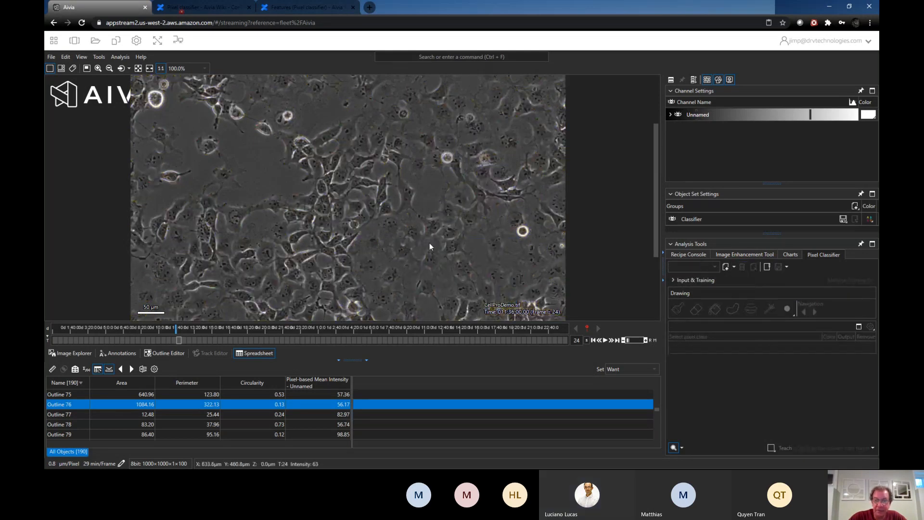
scroll(424, 239, up, 2)
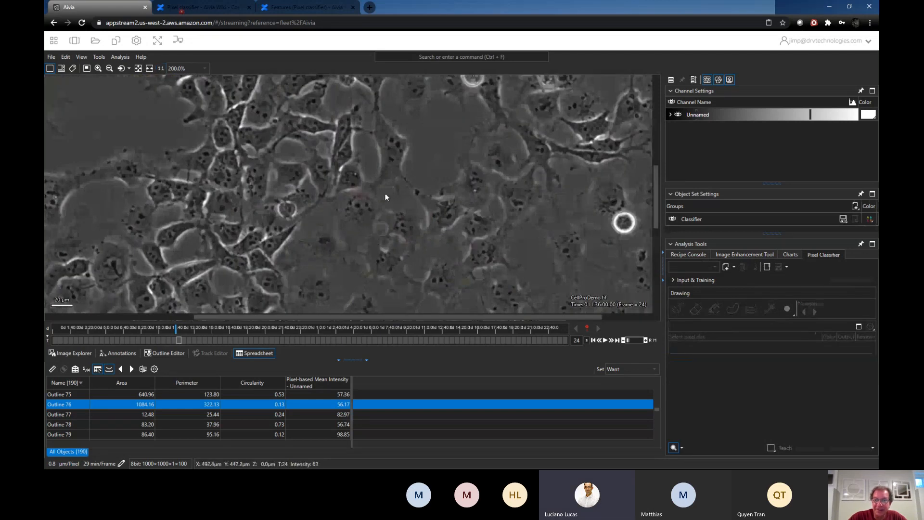
scroll(386, 194, down, 3)
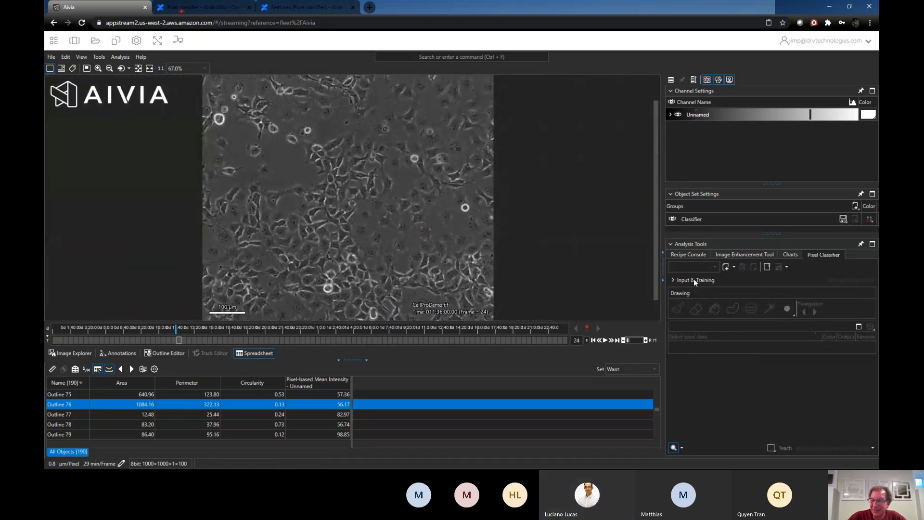
click(726, 268)
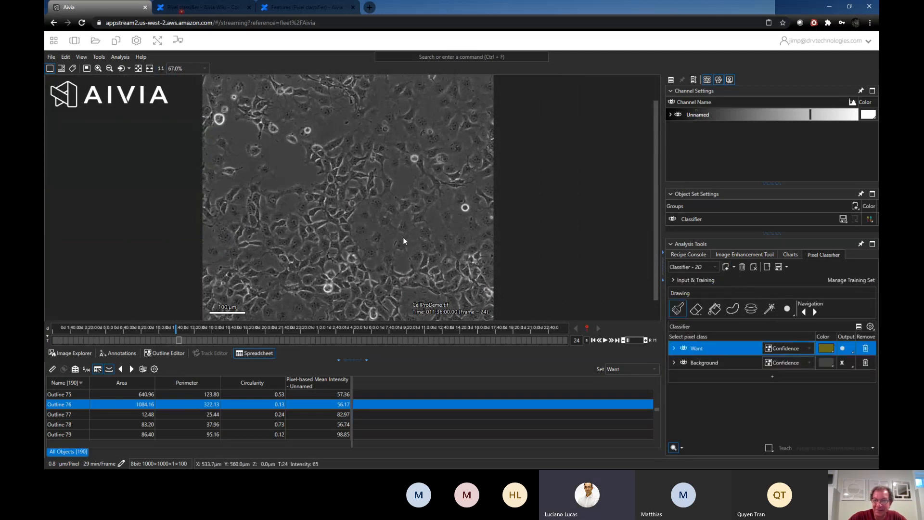
Step: Brush Want training marks onto four nuclei in the sparse area near the centre of frame 24
scroll(403, 237, up, 2)
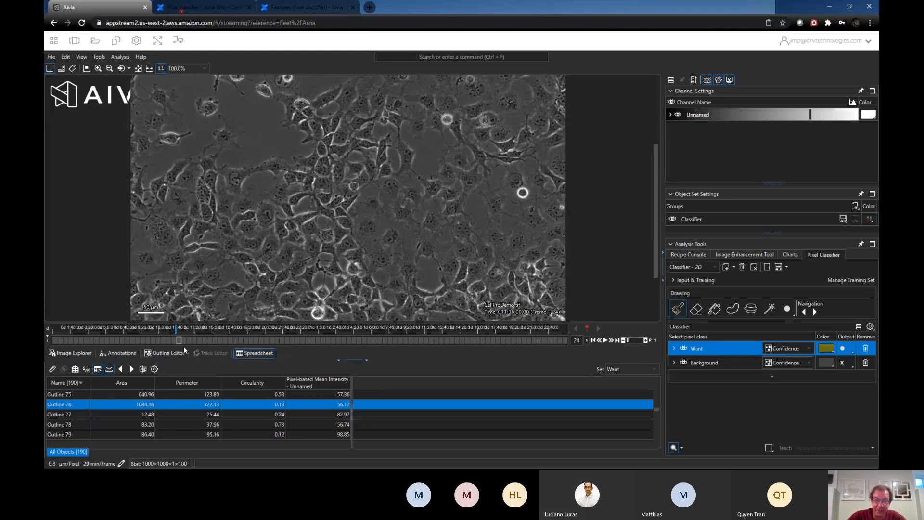
mouse_move(179, 340)
mouse_down()
mouse_move(192, 340)
mouse_move(181, 340)
mouse_up()
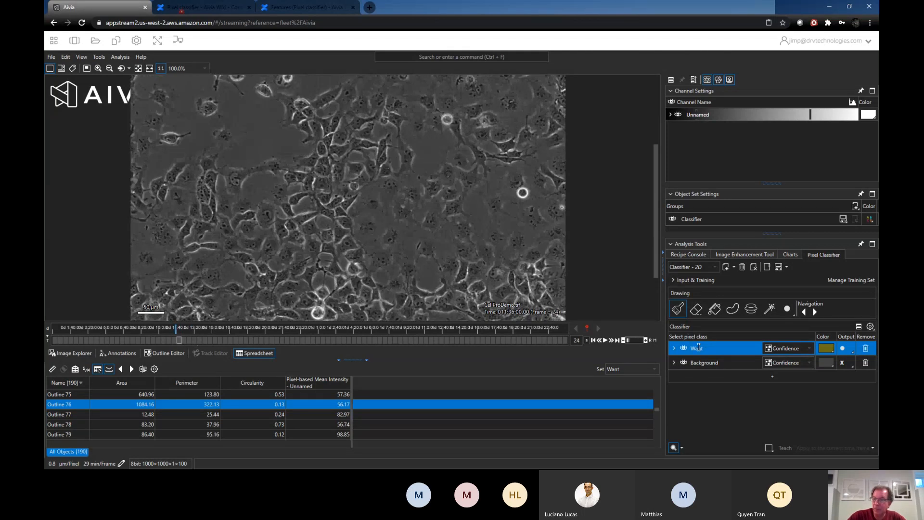
click(679, 310)
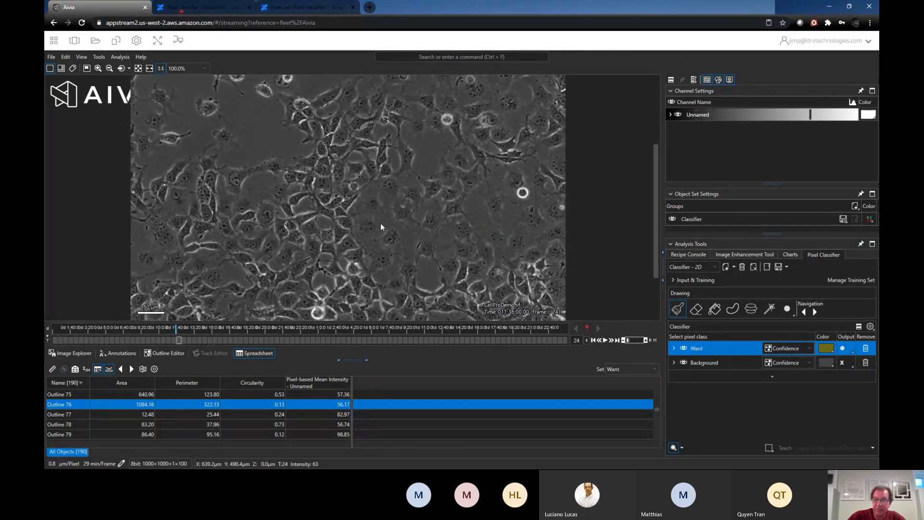
scroll(389, 220, up, 3)
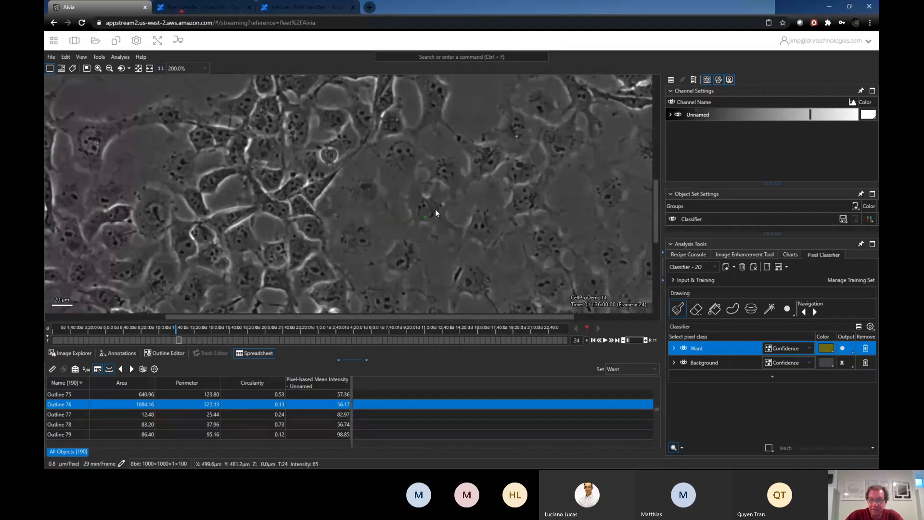
click(425, 208)
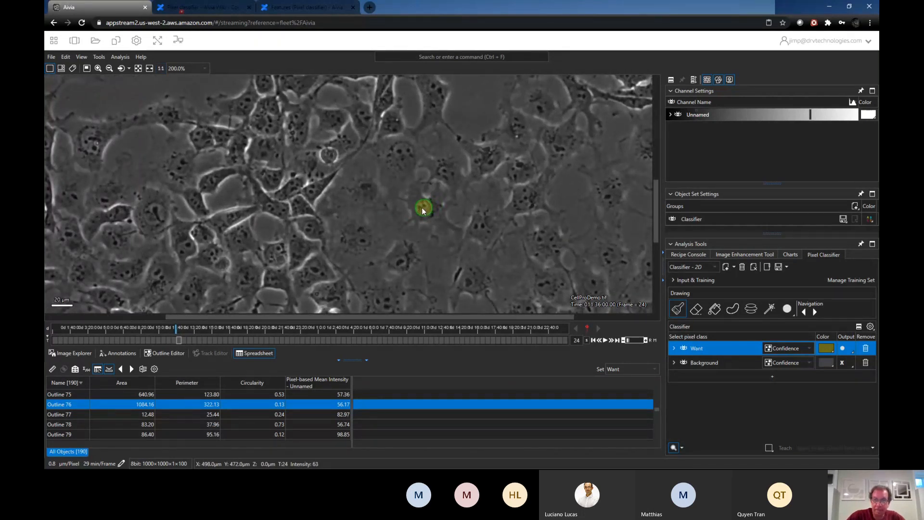
drag(426, 210, 429, 210)
drag(478, 286, 479, 285)
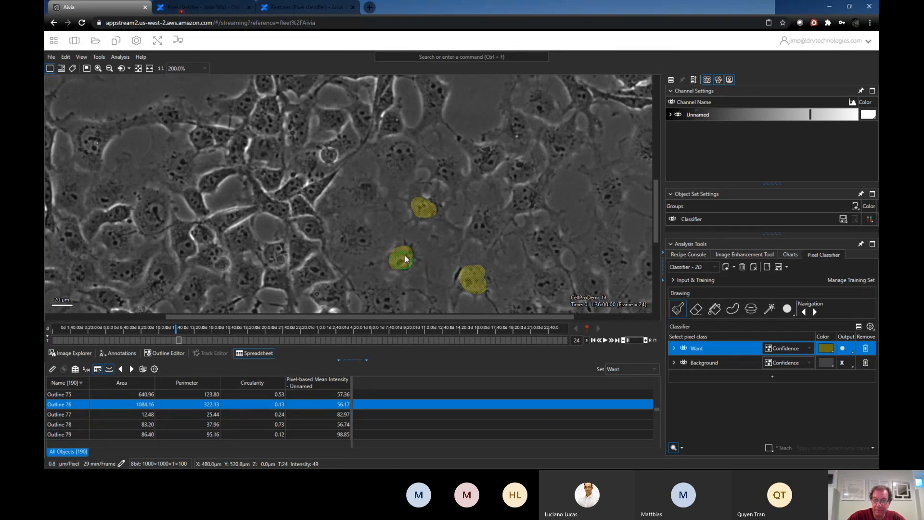
click(360, 194)
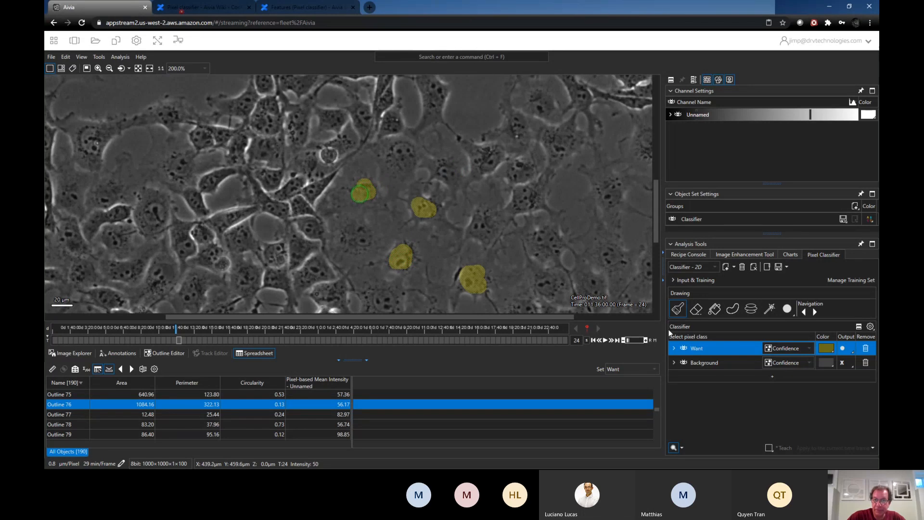
Step: Brush Background training marks onto the empty areas around and above the marked Want nuclei
click(710, 363)
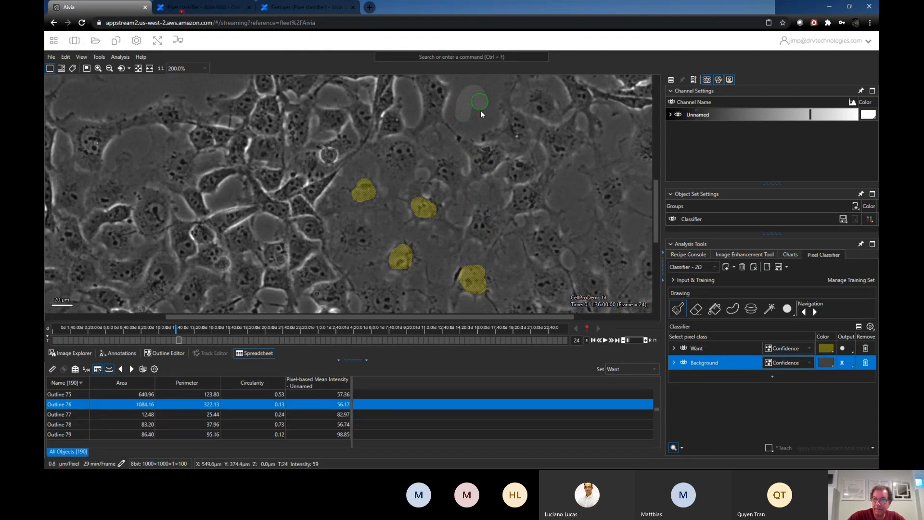
drag(481, 114, 479, 120)
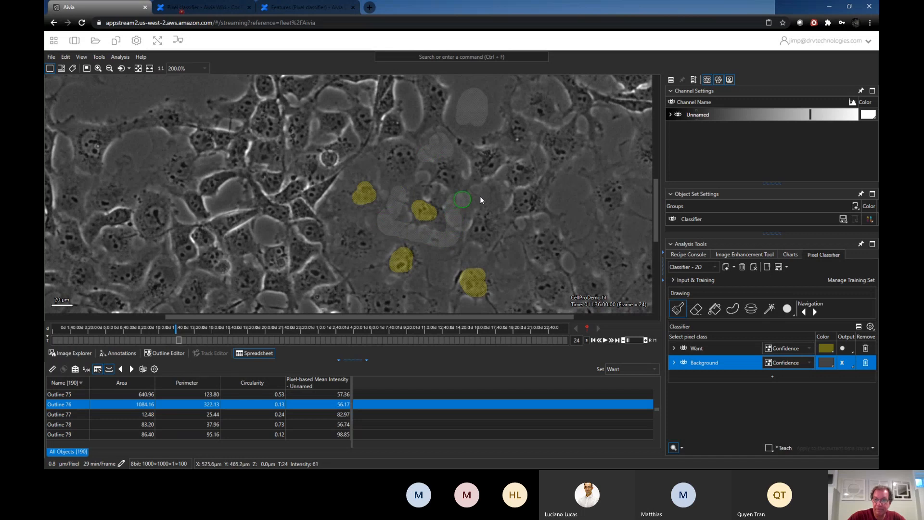
scroll(494, 191, down, 2)
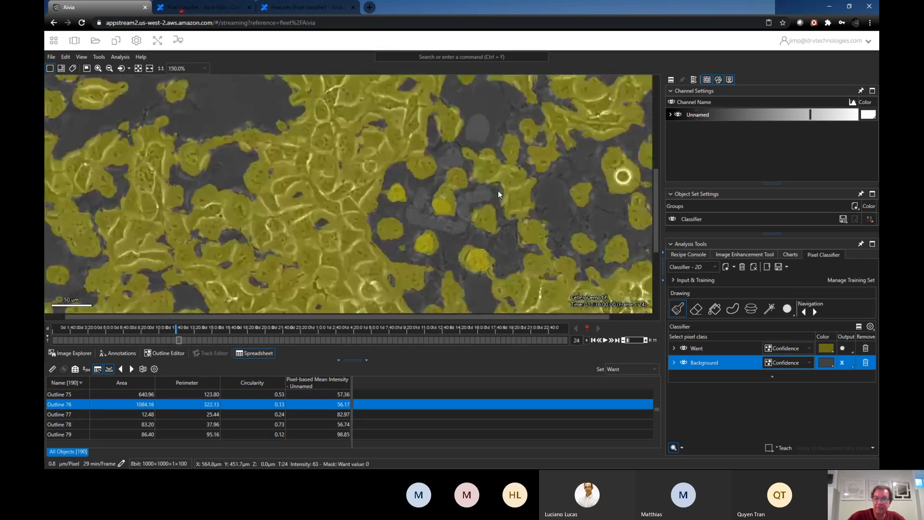
scroll(498, 189, down, 2)
scroll(438, 190, up, 2)
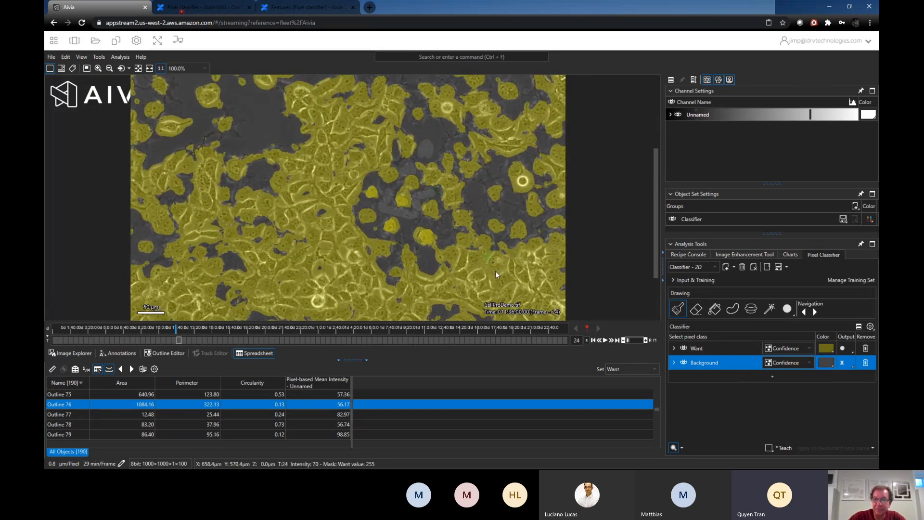
Step: Change the Background class color to red
scroll(496, 270, up, 1)
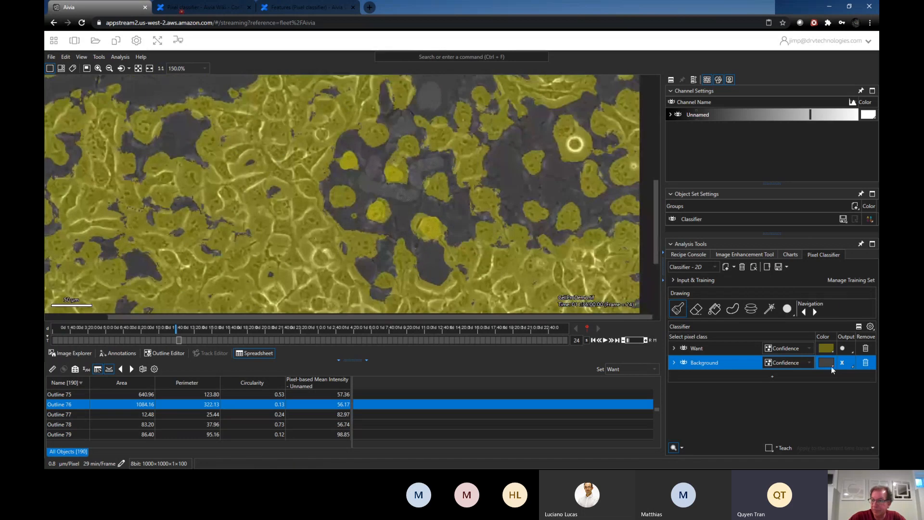
click(827, 364)
click(757, 286)
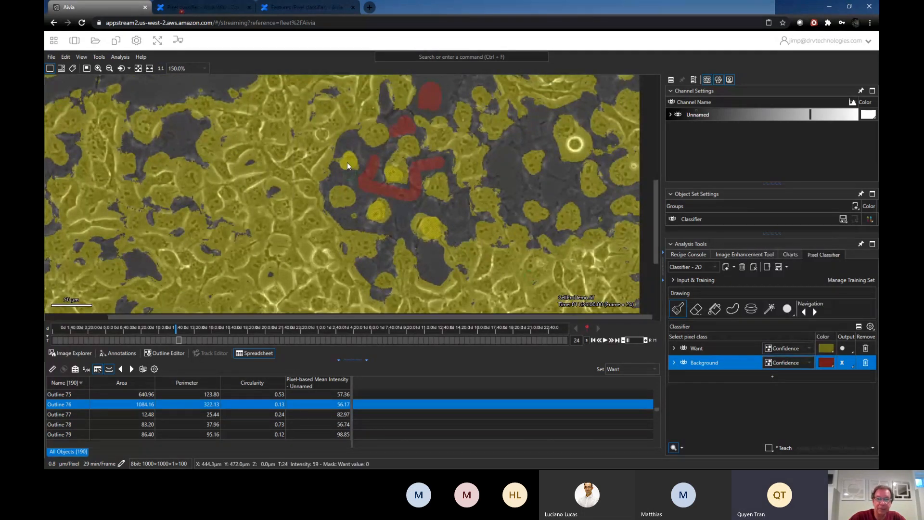
Step: Brush a diagonal Background mark over the misclassified area between adjoining cells at the edge of the dense cluster
scroll(348, 166, down, 3)
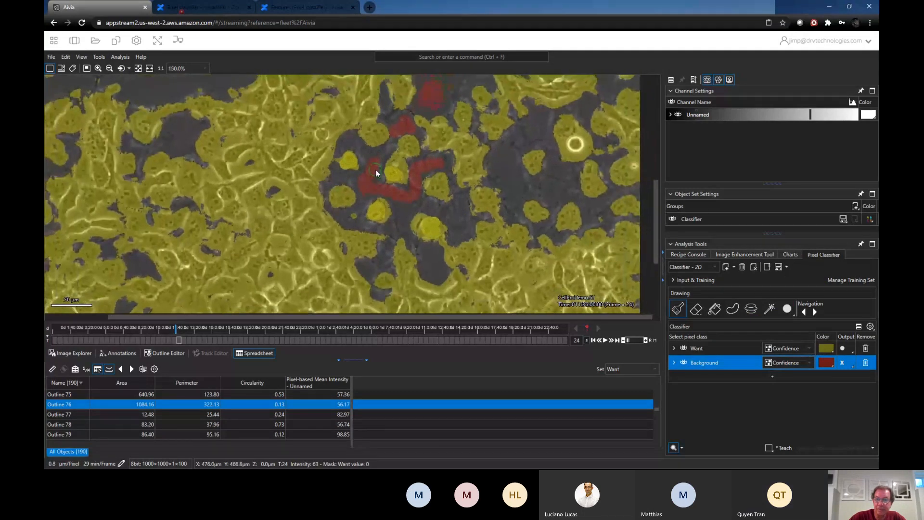
scroll(243, 180, up, 3)
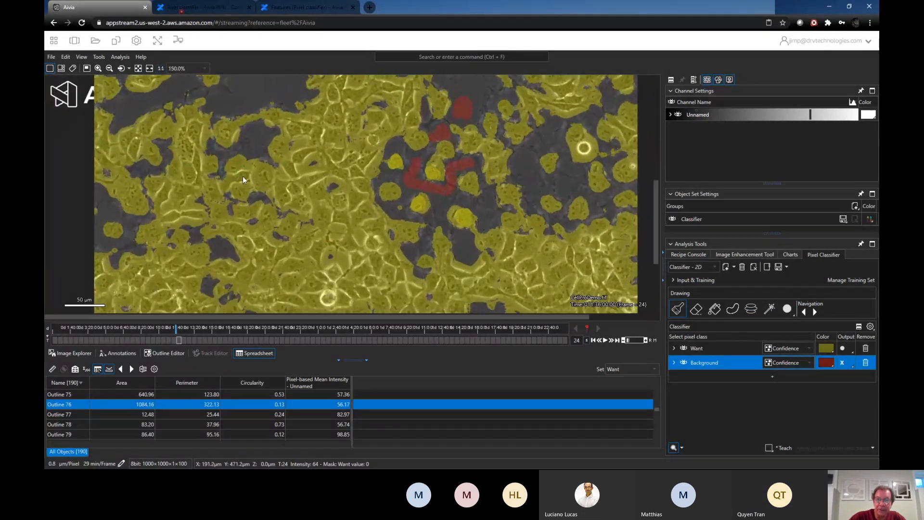
scroll(260, 170, up, 3)
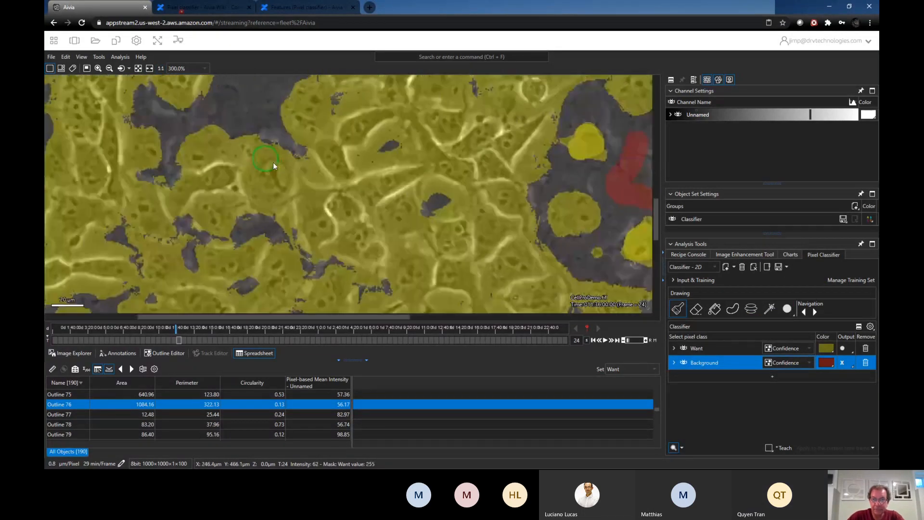
scroll(291, 159, down, 5)
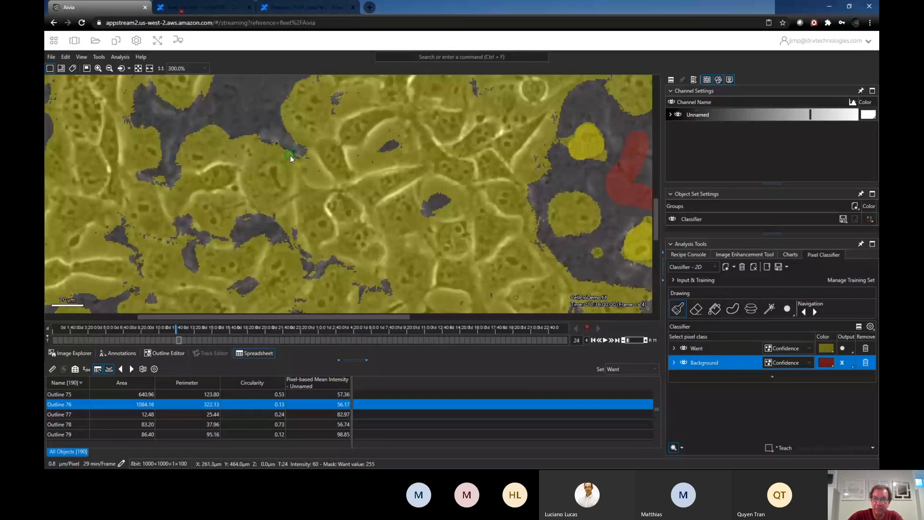
scroll(296, 159, up, 2)
drag(298, 158, 324, 186)
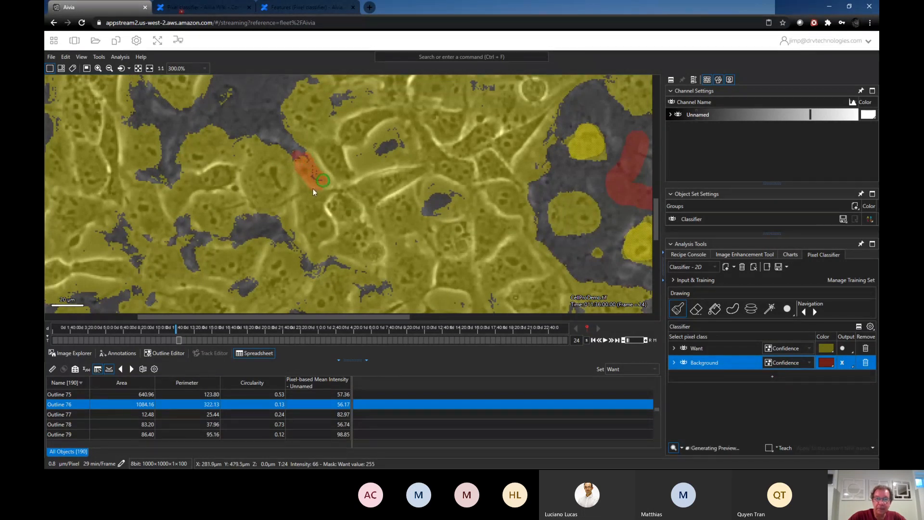
scroll(313, 191, down, 2)
scroll(313, 191, down, 3)
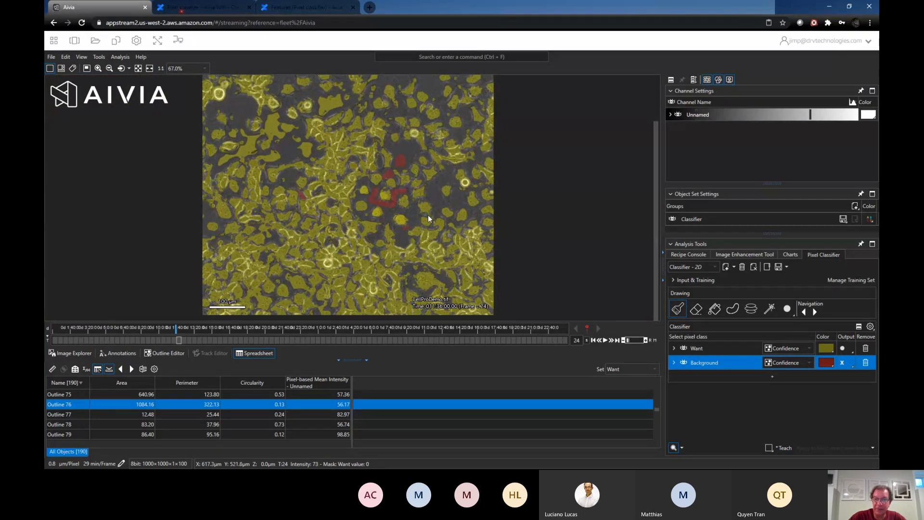
Step: Set the Want class output to Segmentation and preview the segmented objects
scroll(408, 220, down, 1)
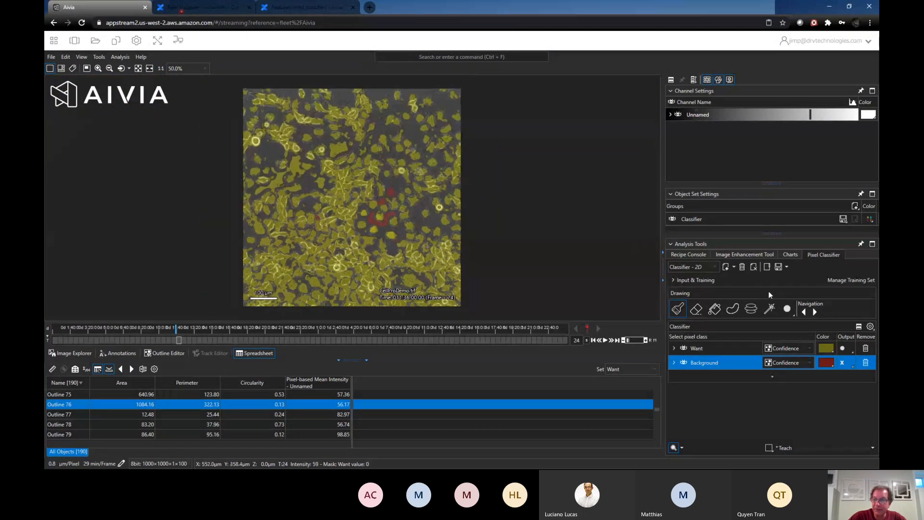
click(809, 352)
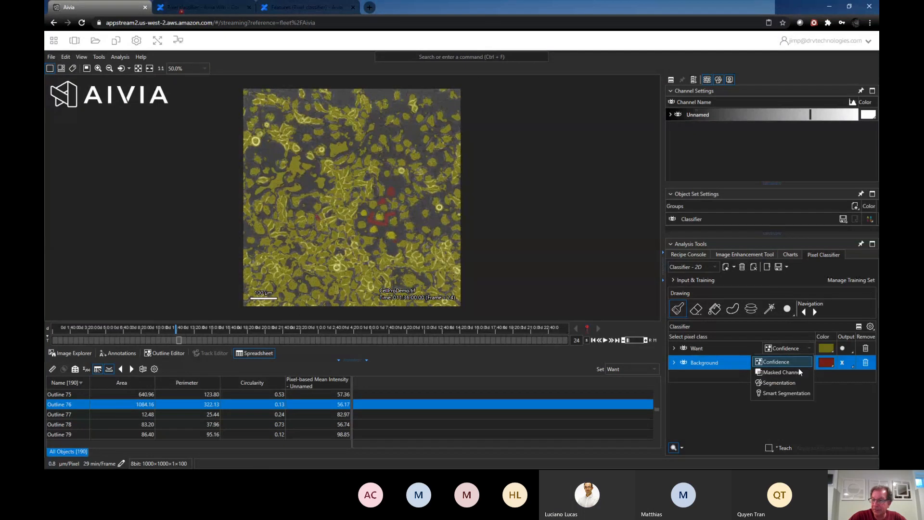
click(785, 383)
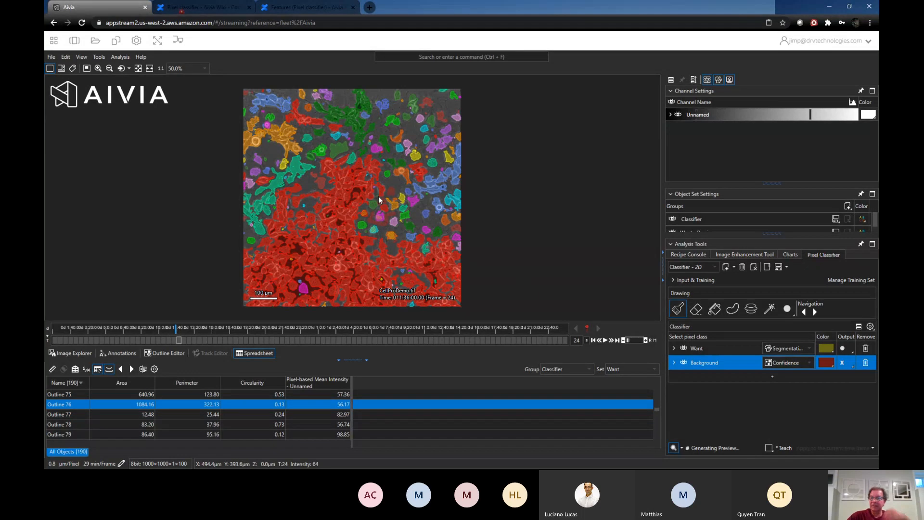
scroll(379, 200, up, 1)
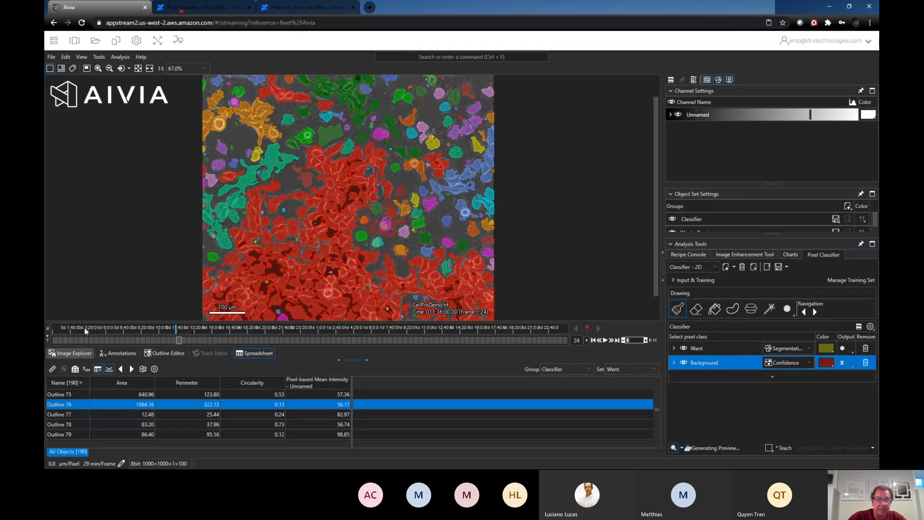
Step: Open the 3DObjTrackDemo.aivia image from the Demo Data folder
click(54, 41)
click(89, 169)
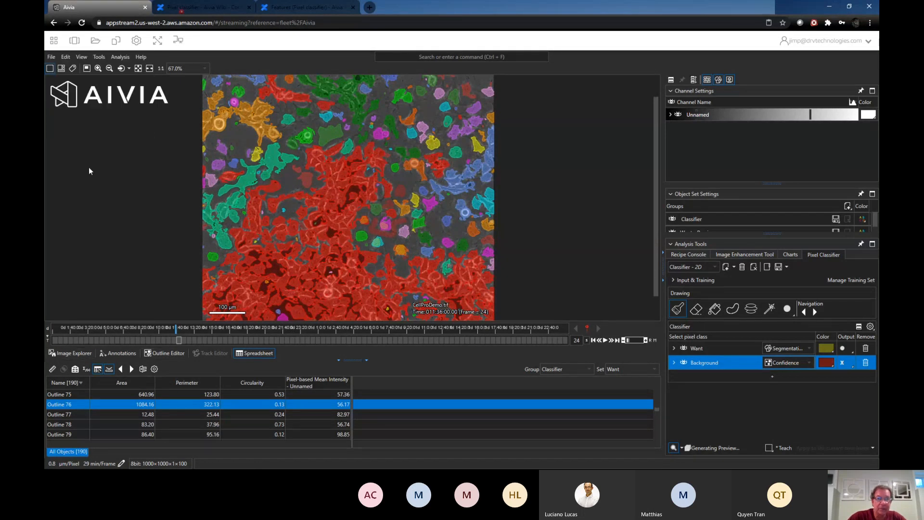
click(51, 59)
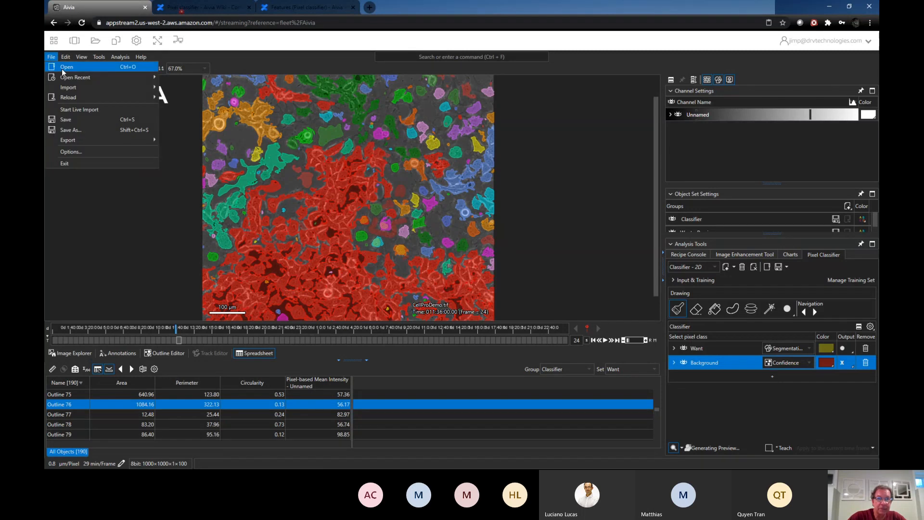
click(63, 69)
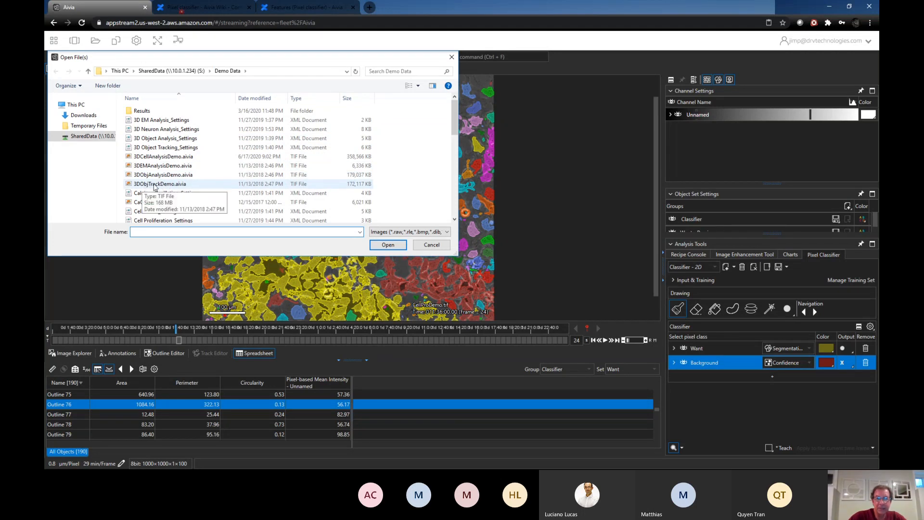
click(158, 186)
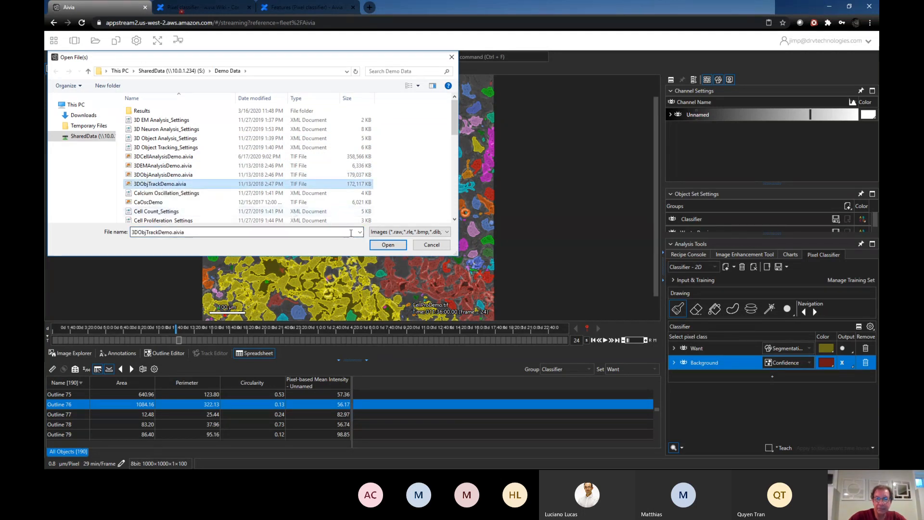
click(383, 246)
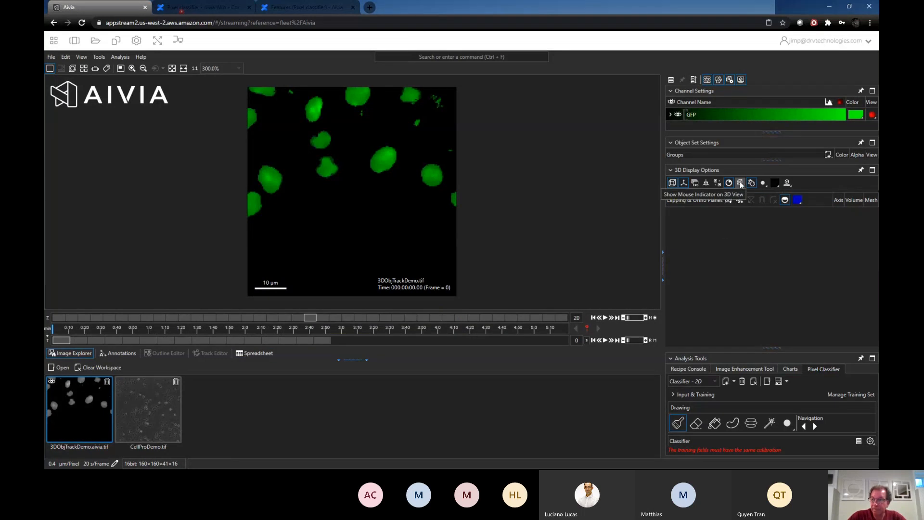
Step: Enlarge the analysis tools area, remove the existing 2D classifier and create a new 3D classifier with Want and Background classes
drag(771, 347, 776, 218)
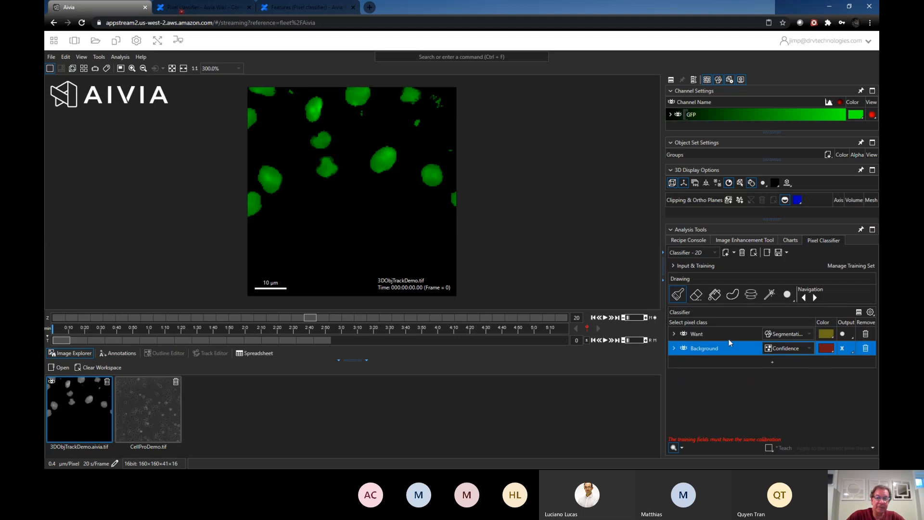
click(716, 256)
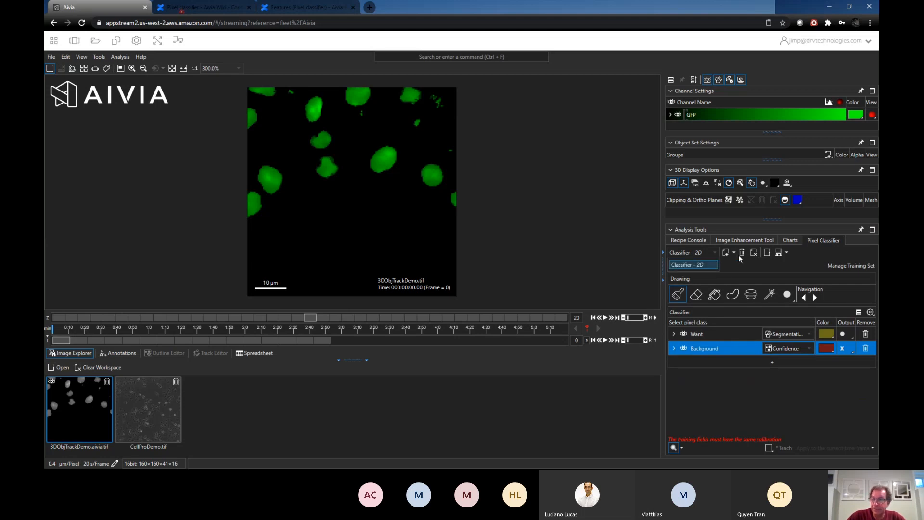
click(728, 254)
click(743, 254)
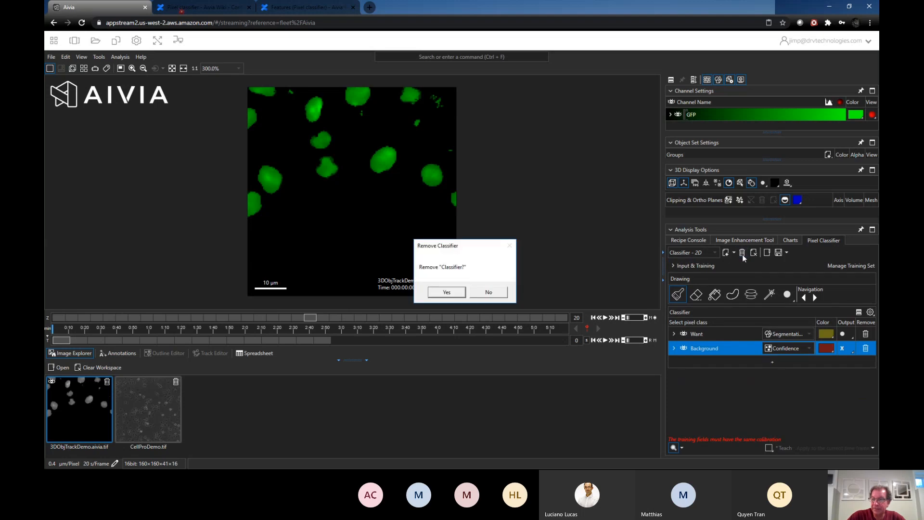
click(462, 294)
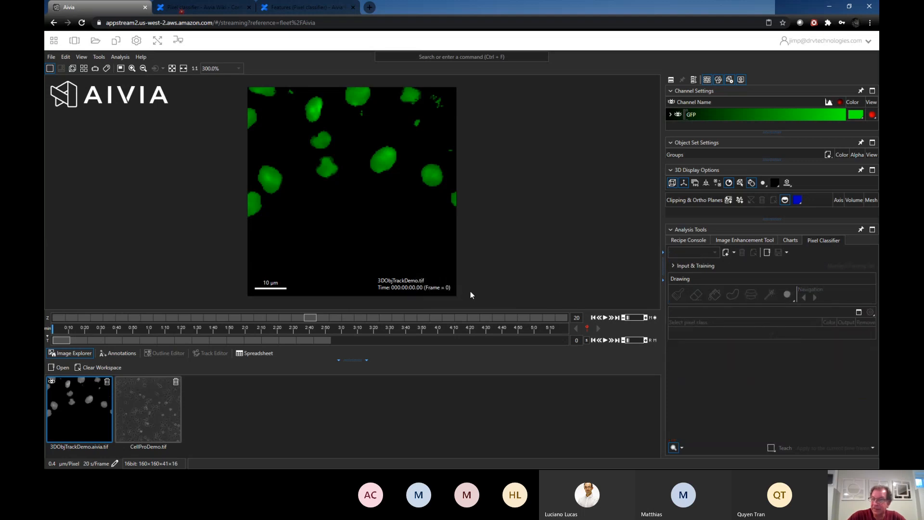
click(725, 254)
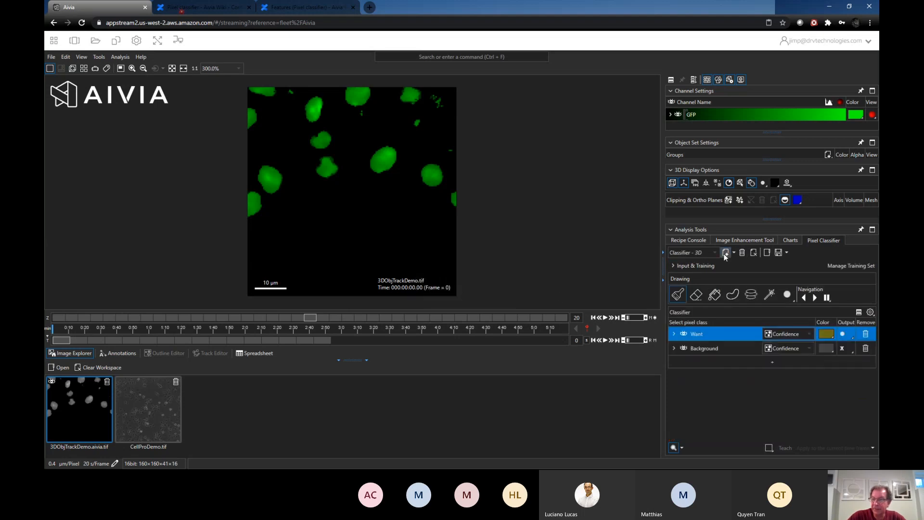
click(709, 254)
click(706, 265)
Step: Display the GFP image as a 3D volume and open the 3D tools
click(72, 68)
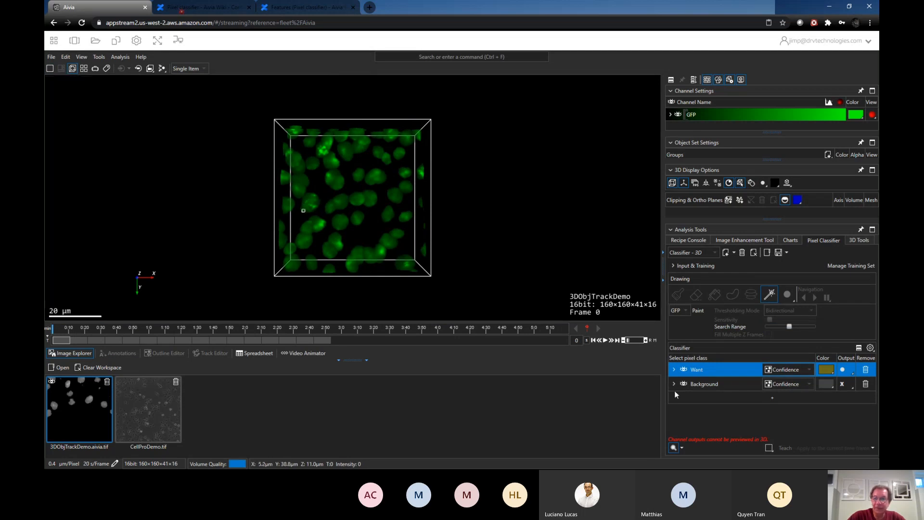
click(864, 240)
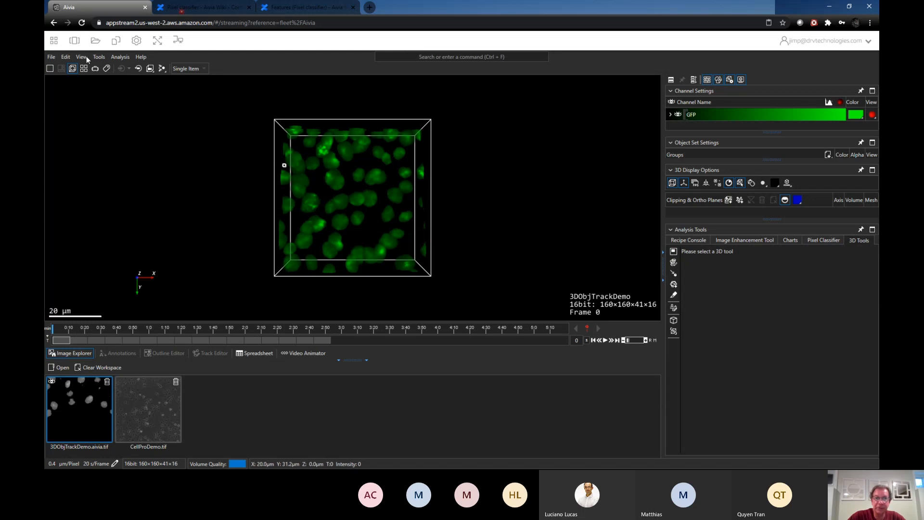
Step: Return to the 2D view, reopen the Pixel Classifier, and go to time frame 6 at depth slice 19
click(50, 69)
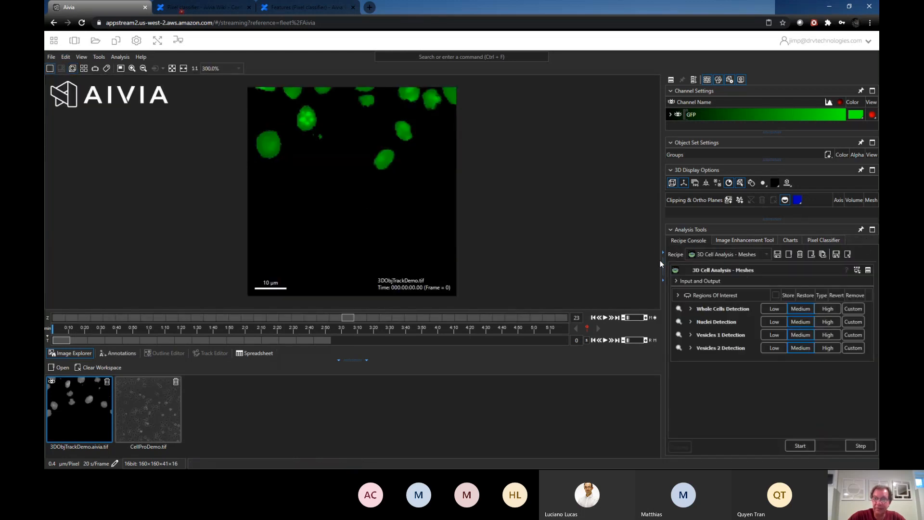
click(813, 242)
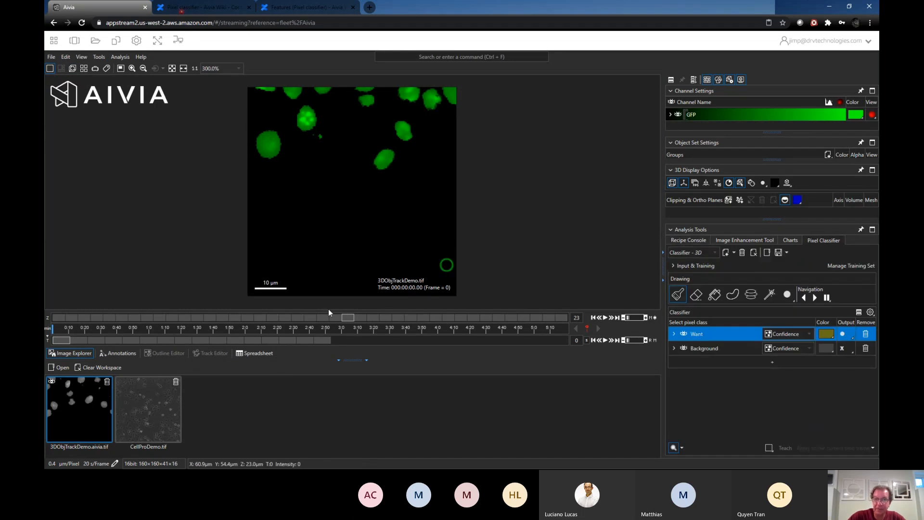
drag(62, 340, 166, 340)
drag(346, 318, 302, 318)
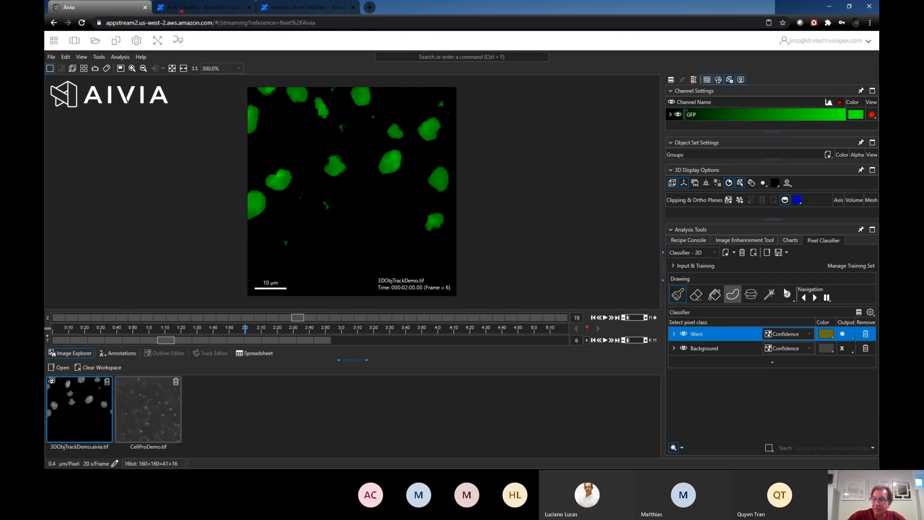
Step: Paint Want training strokes with the brush over two bright cells in this slice
click(772, 294)
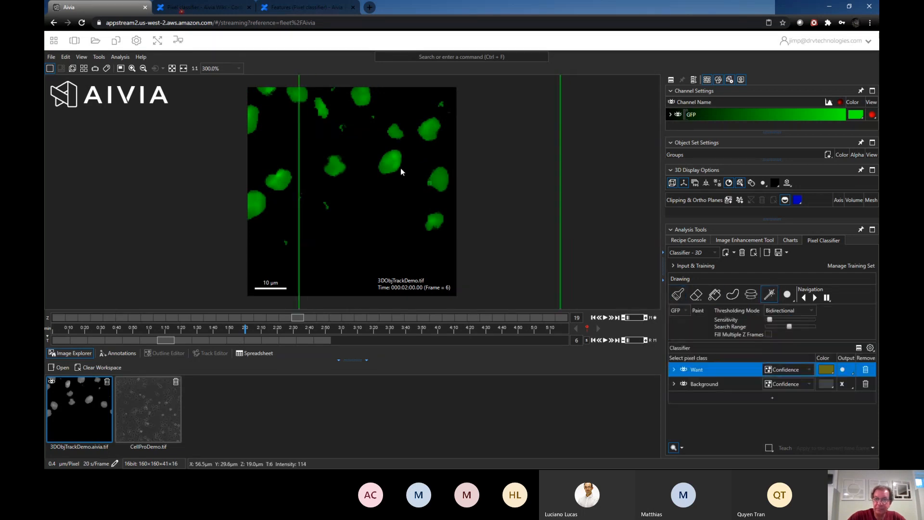
click(677, 295)
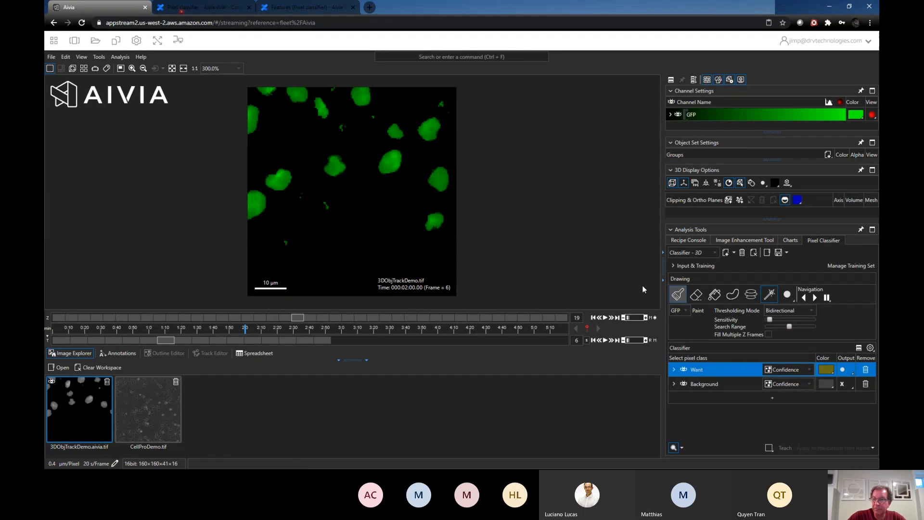
click(387, 168)
drag(437, 182, 441, 181)
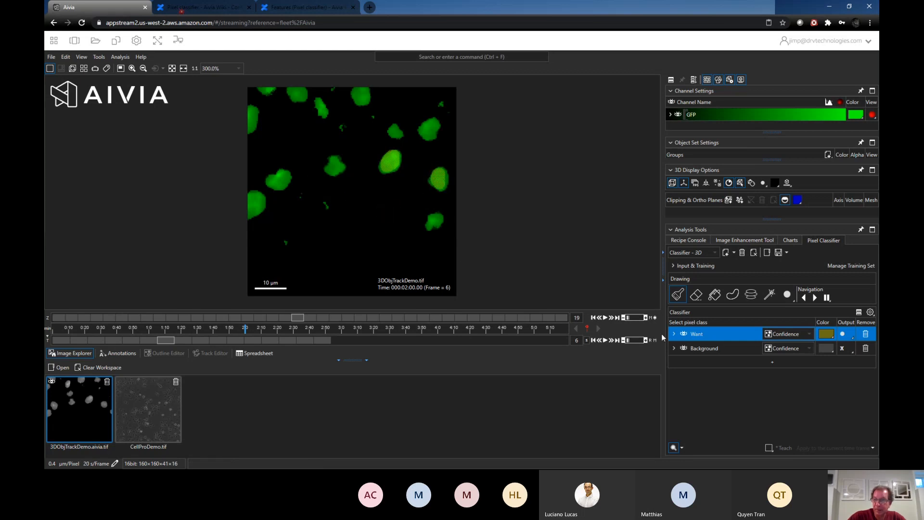
Step: Paint Background training strokes across the dark areas and small debris between the cells
click(702, 348)
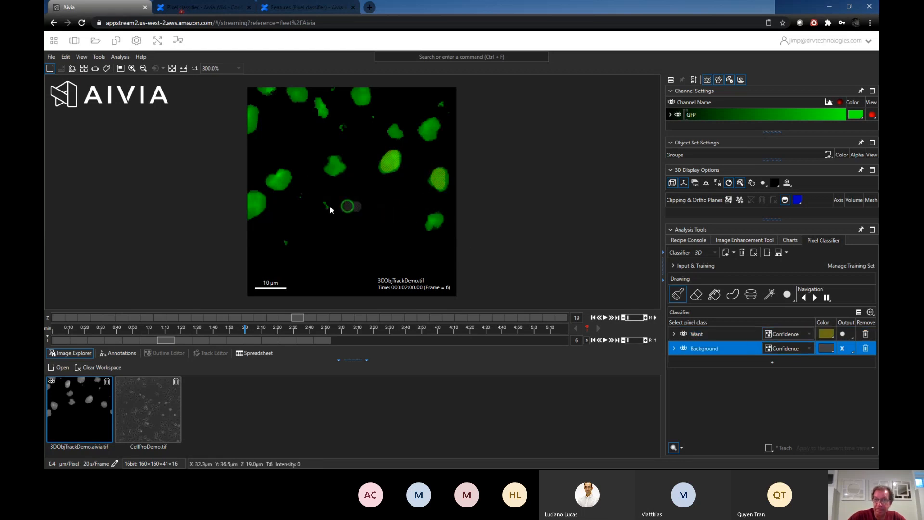
mouse_move(275, 255)
mouse_down()
mouse_move(333, 93)
mouse_move(391, 155)
mouse_move(404, 154)
mouse_up()
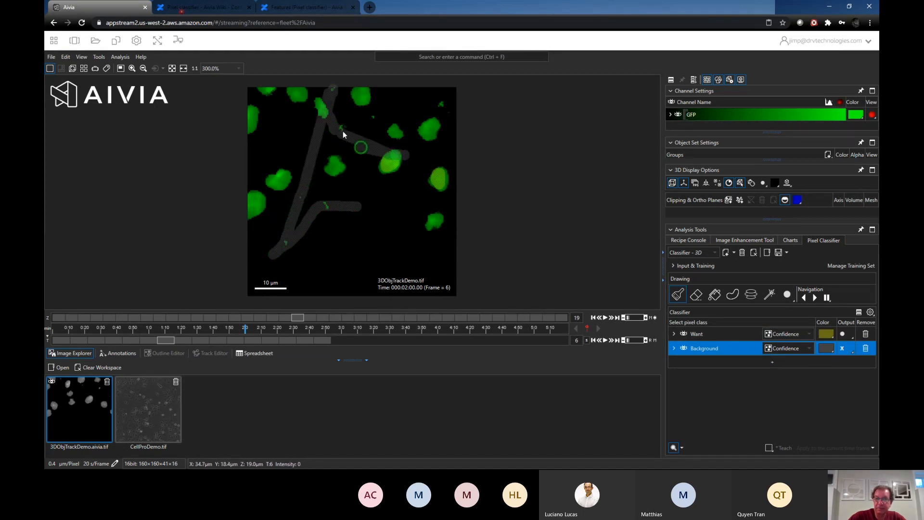
click(698, 296)
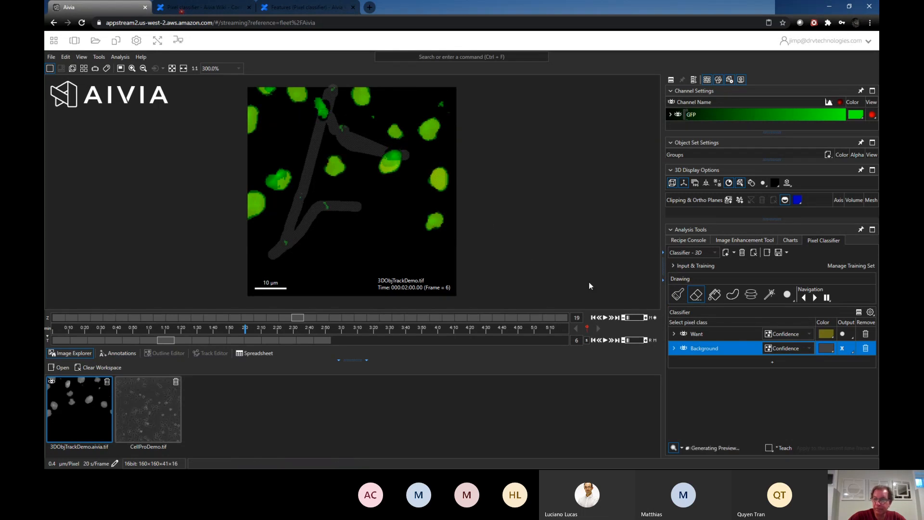
click(678, 295)
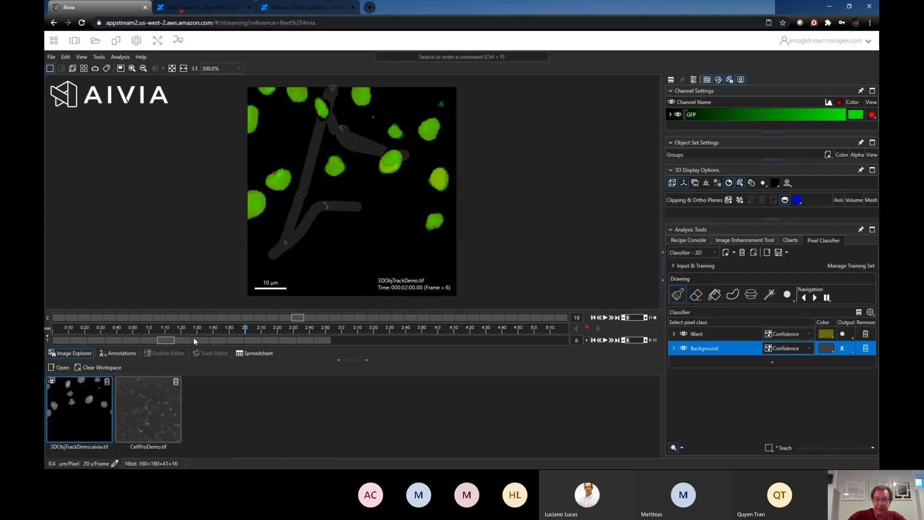
Step: Change the Want class colour to red and check the classification preview on depth slices 24 and 7
drag(293, 320, 361, 322)
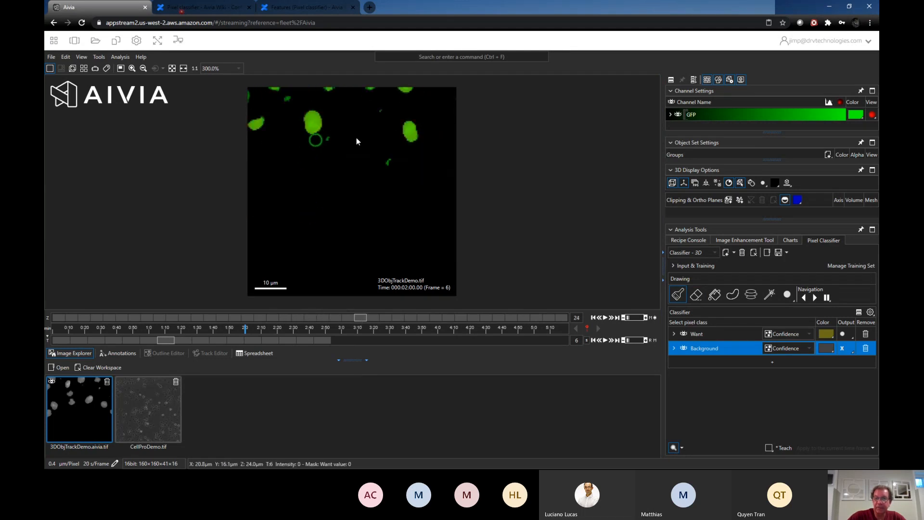
click(827, 347)
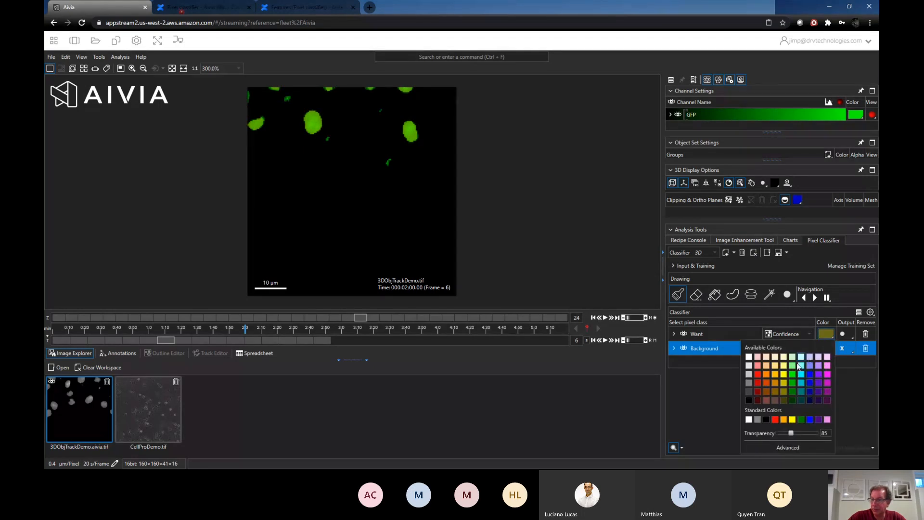
click(759, 375)
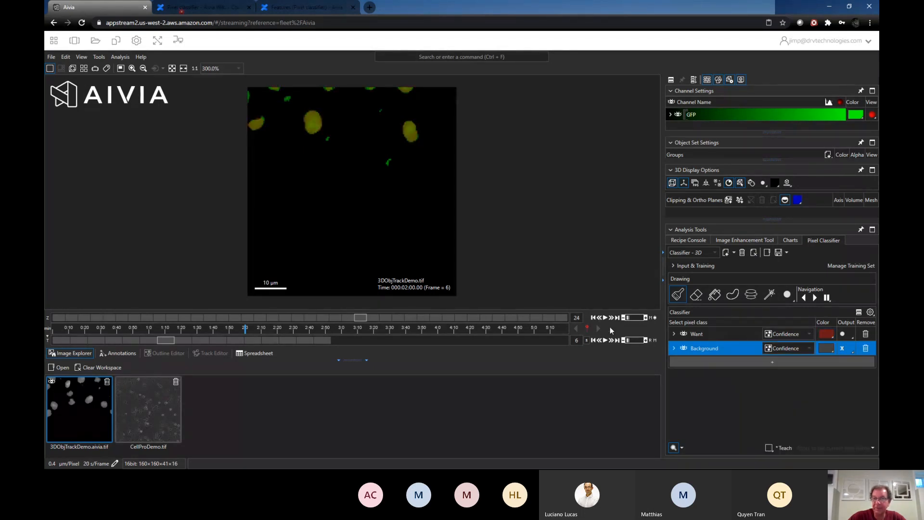
click(145, 318)
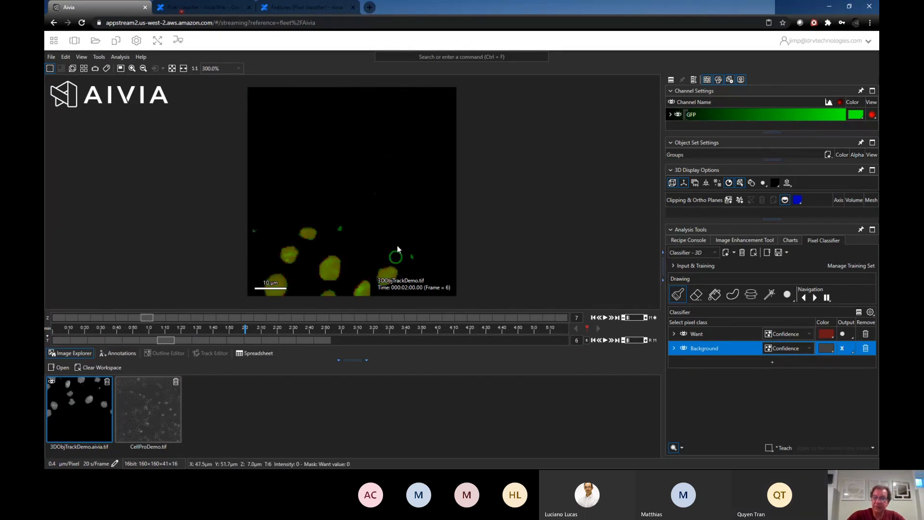
Step: Teach the 3D classifier and apply it to the whole image with the Apply option
click(781, 449)
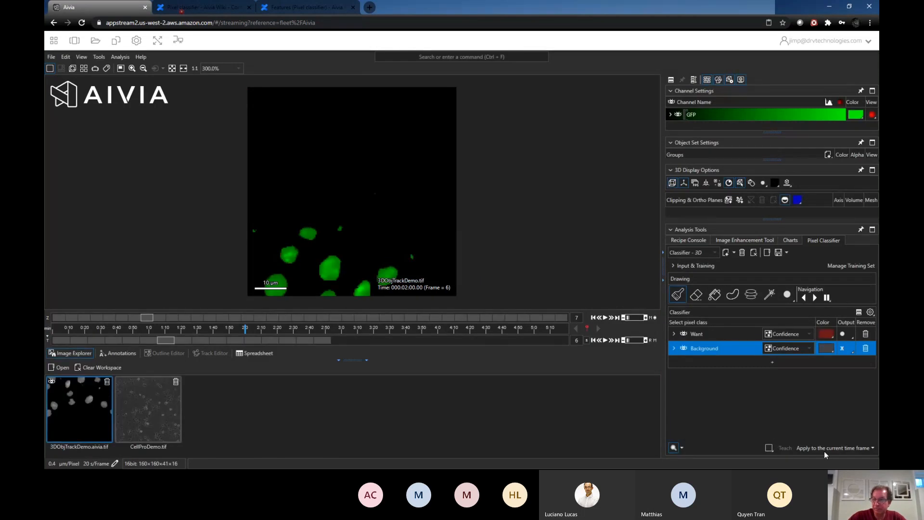
click(873, 448)
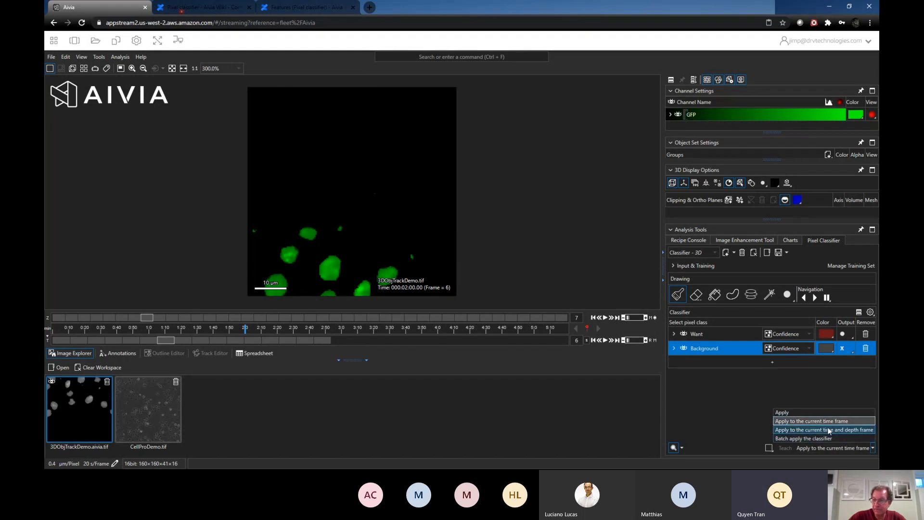
click(806, 413)
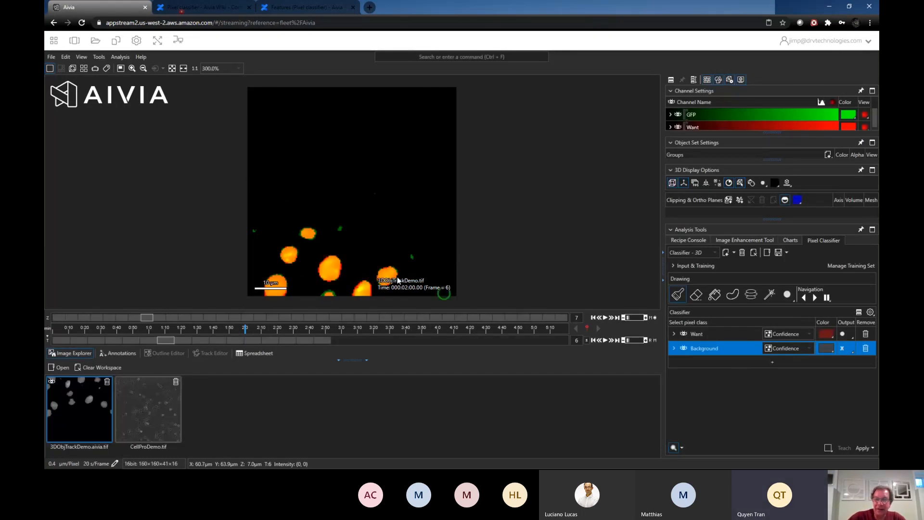
scroll(409, 265, down, 2)
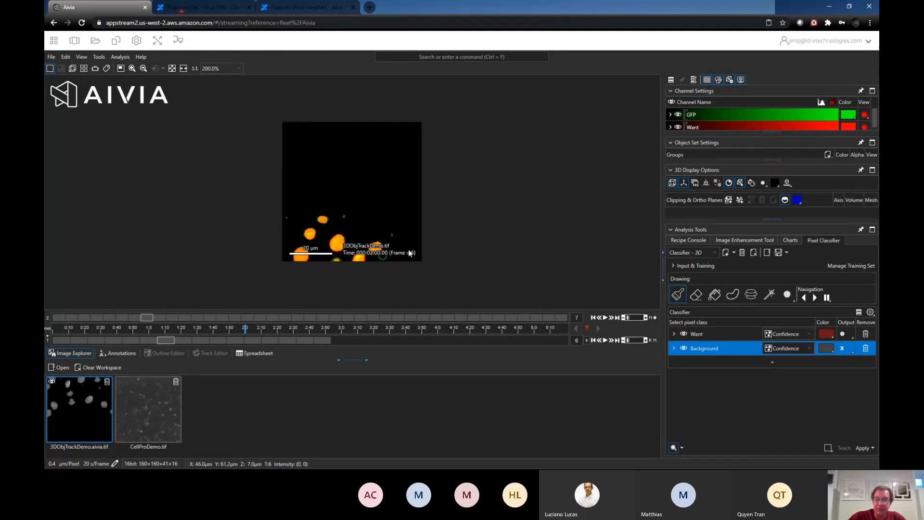
scroll(409, 252, up, 2)
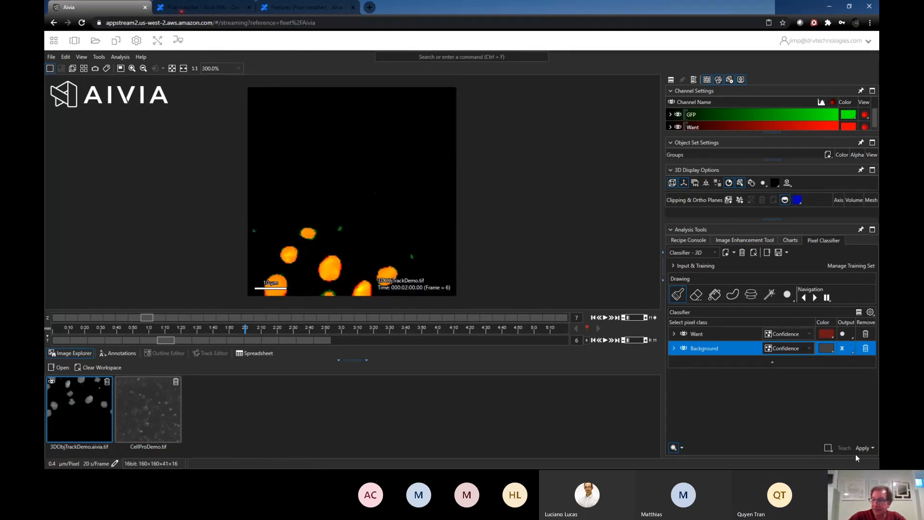
Step: Show the result as a 3D volume, enlarge the channel list, hide the GFP channel and rotate the volume
click(72, 68)
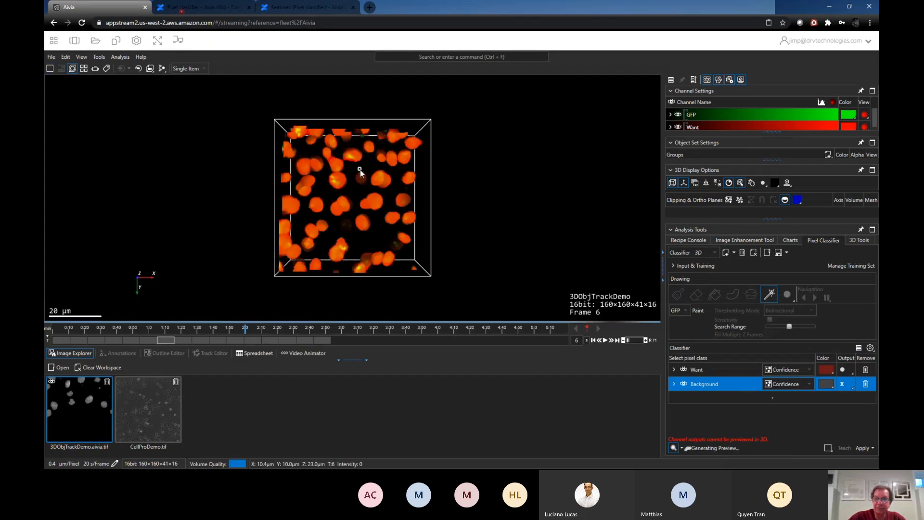
click(769, 295)
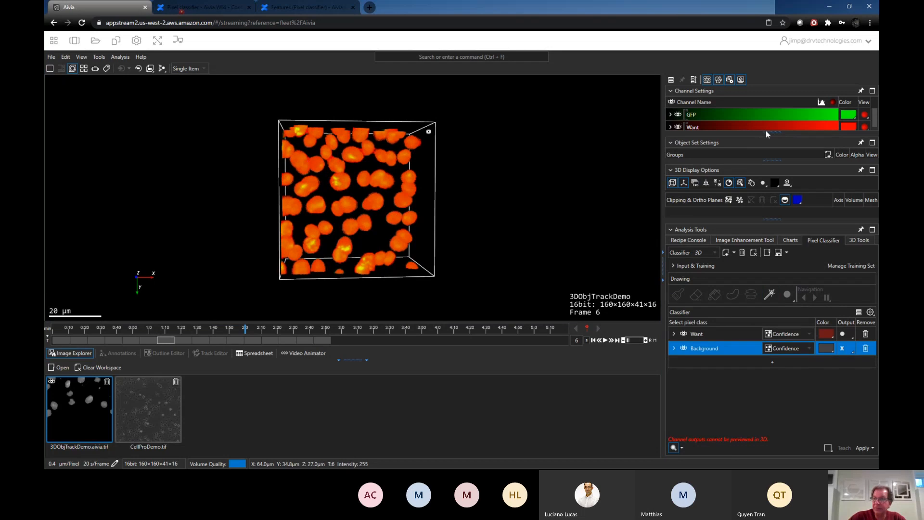
drag(764, 130, 768, 142)
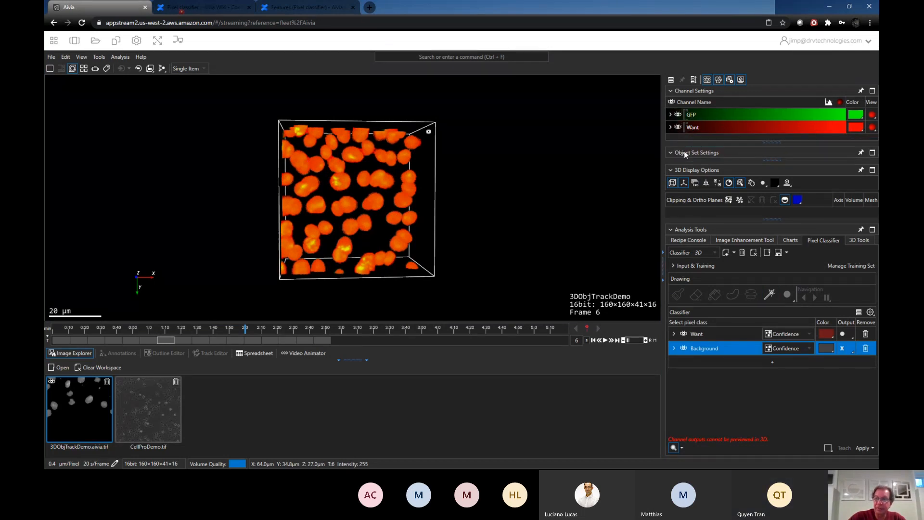
click(678, 114)
drag(390, 216, 411, 250)
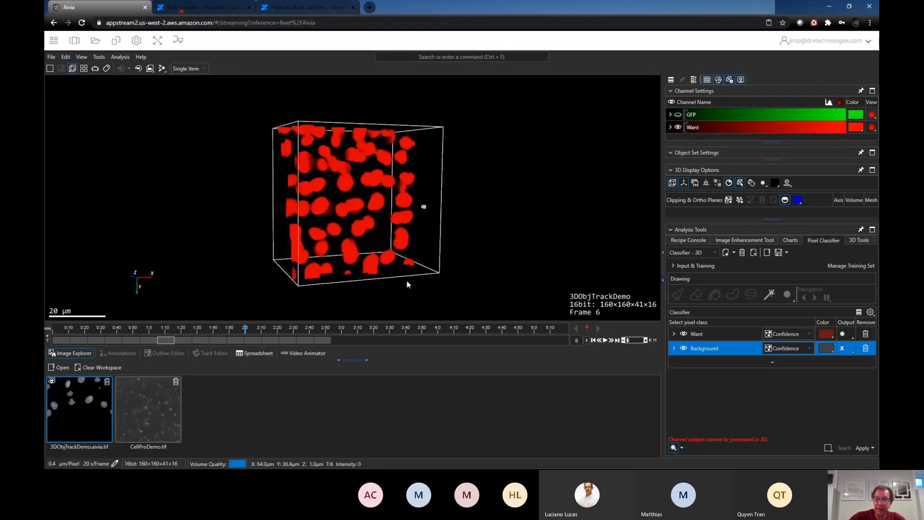
Step: Play the Want channel through time, pause at frame 14 and inspect the volume from another angle
click(607, 340)
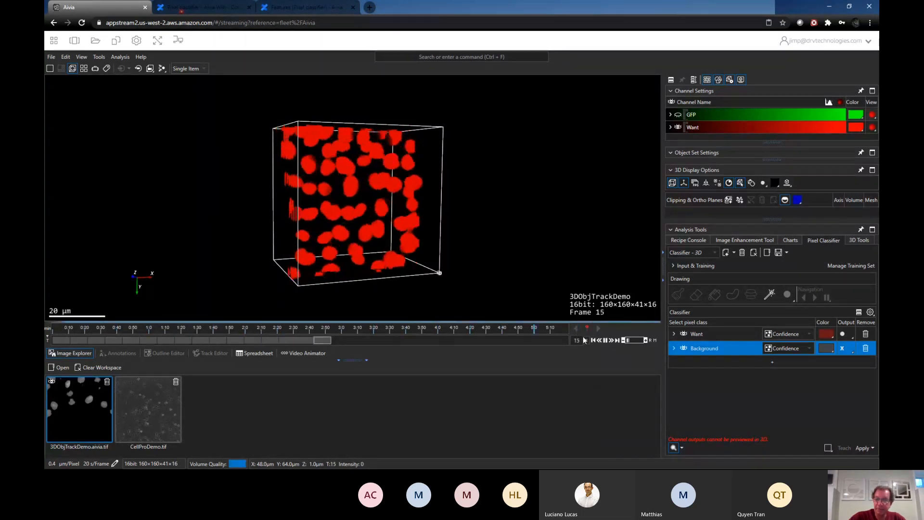
click(606, 340)
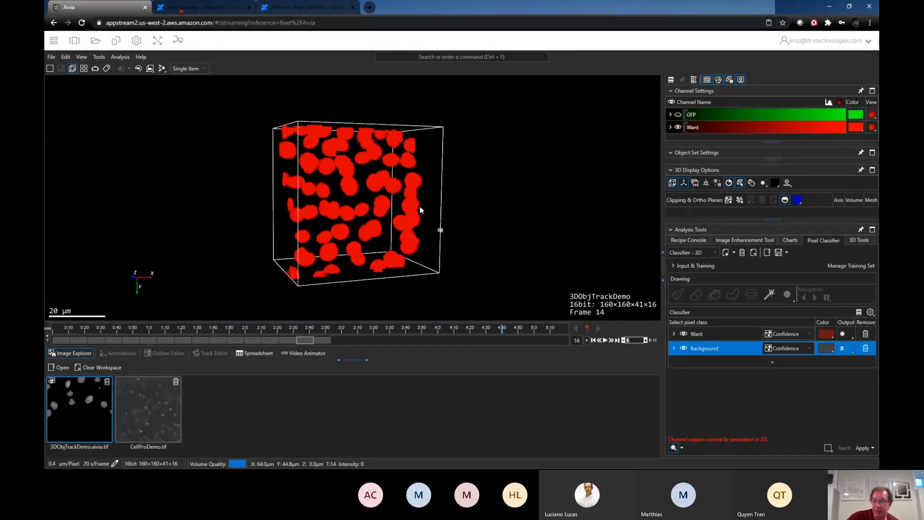
drag(382, 197, 419, 208)
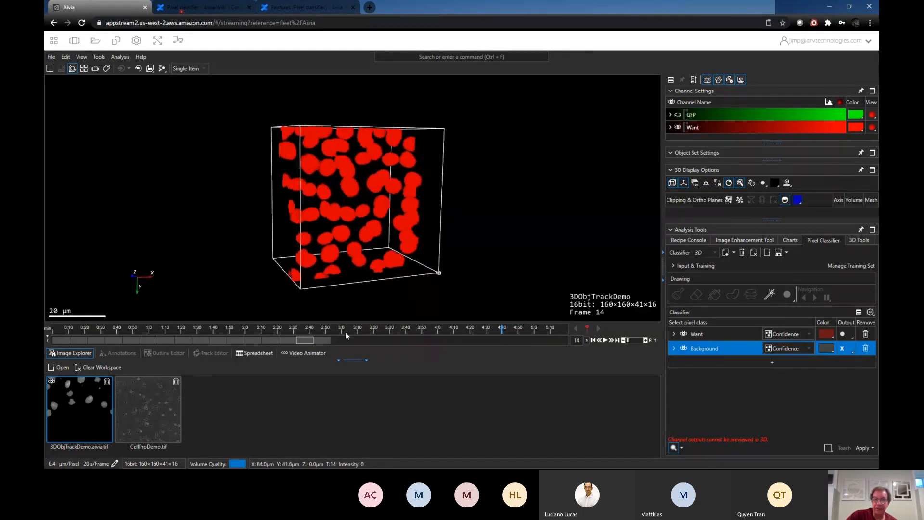
Step: Show the measurement spreadsheet, set the Want class output to Segmentation and apply the classifier
click(261, 353)
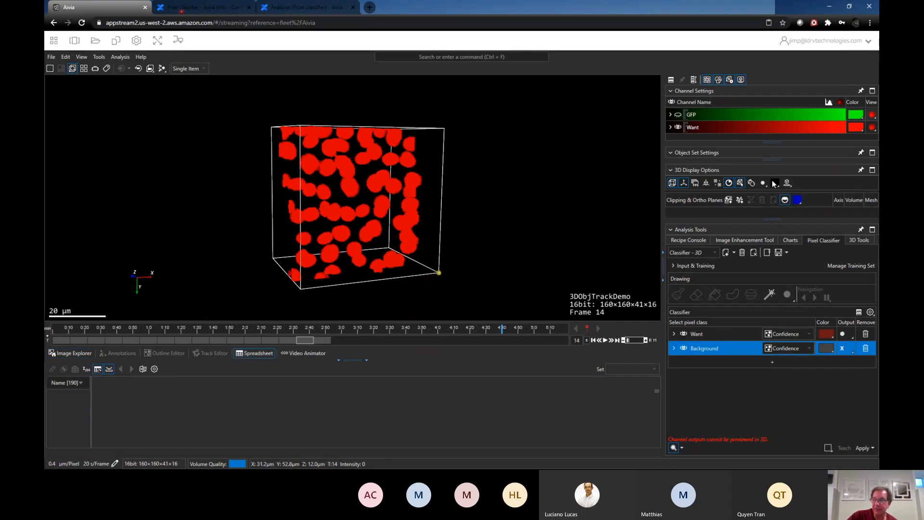
click(804, 333)
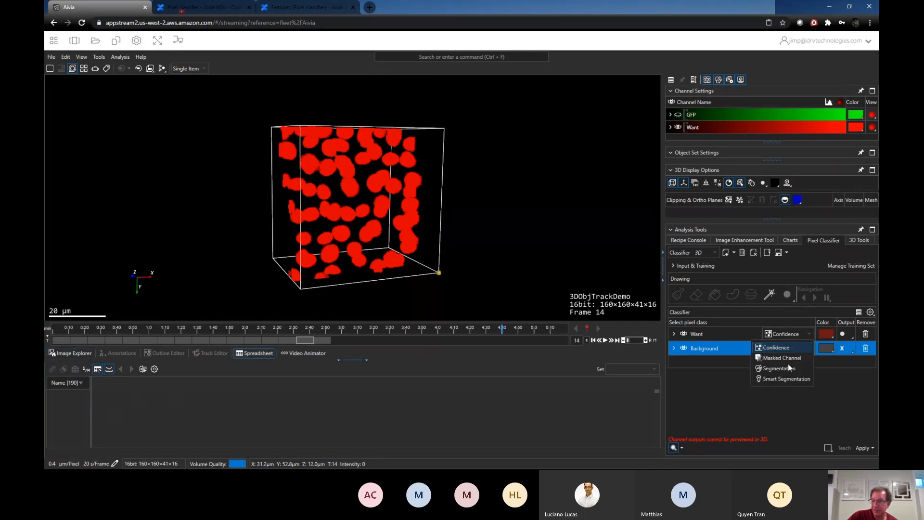
click(787, 366)
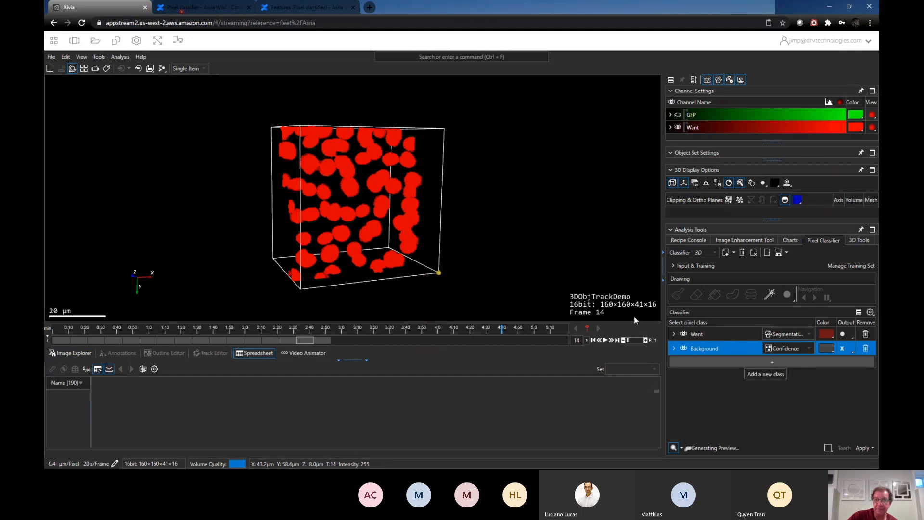
click(860, 448)
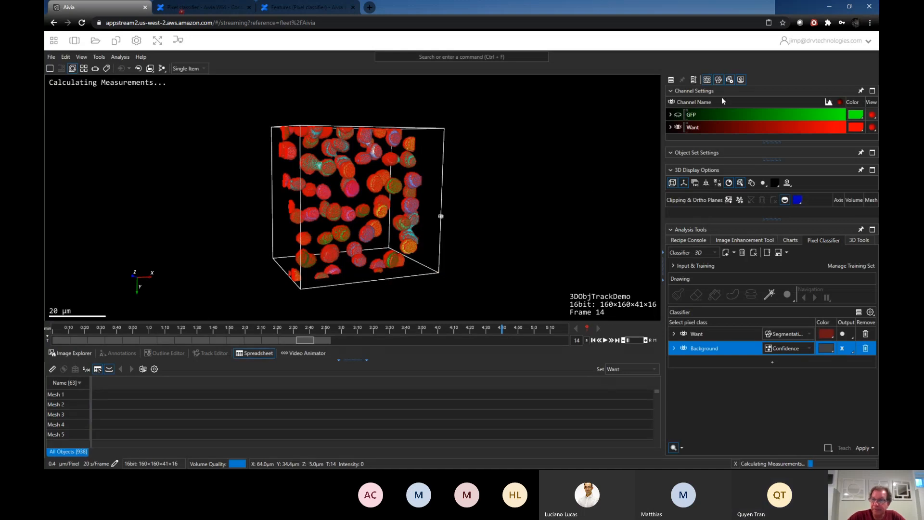
Step: Expand the object set list, compare the channels with the Classifier meshes, and hide the Want channel to show only the meshes
click(679, 115)
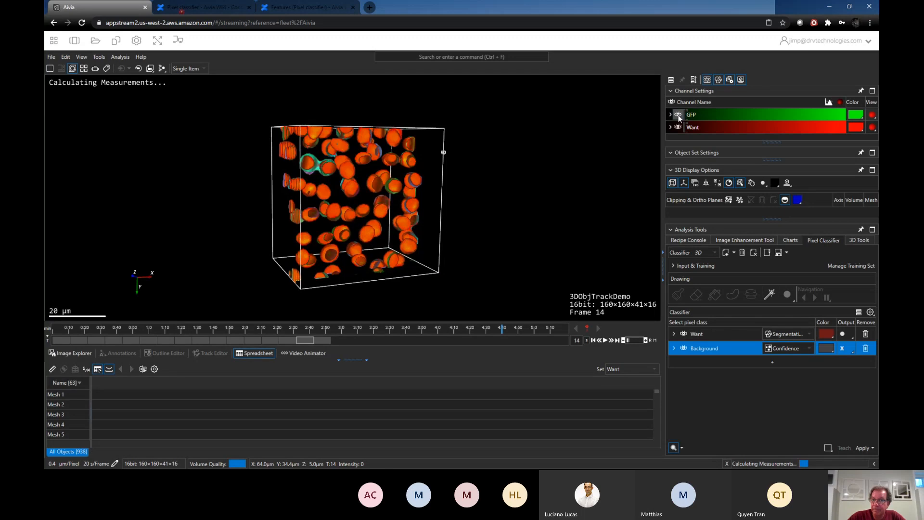
click(679, 116)
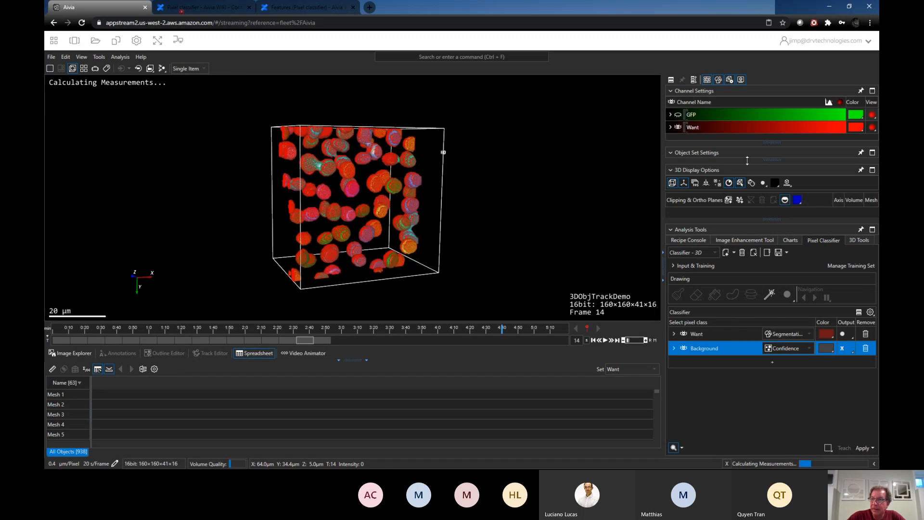
drag(771, 168, 715, 176)
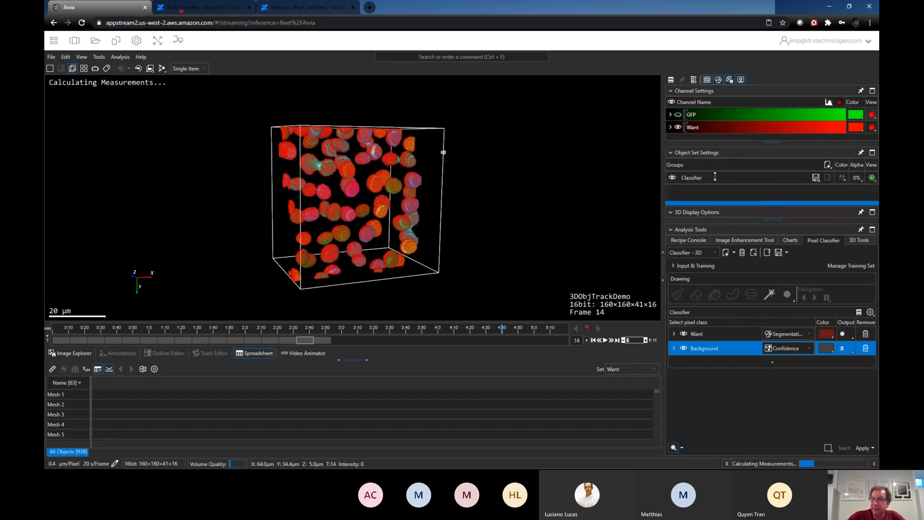
click(672, 178)
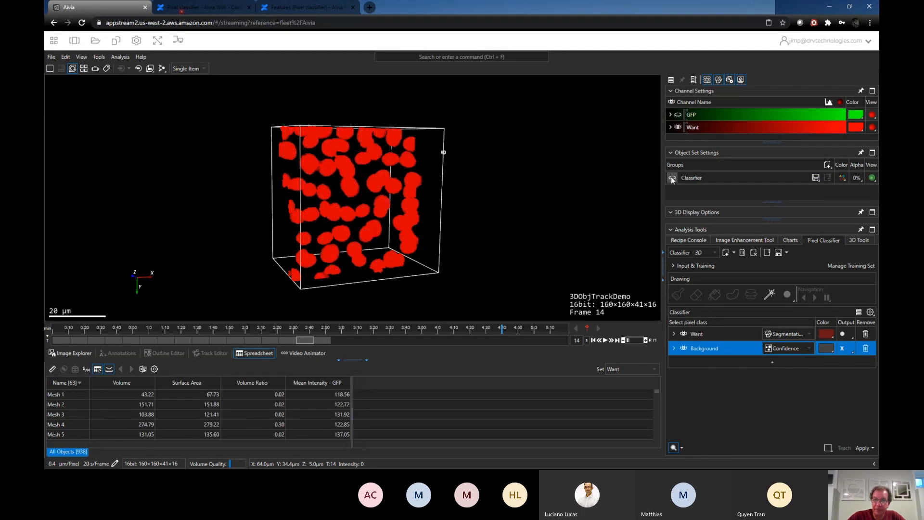
click(678, 128)
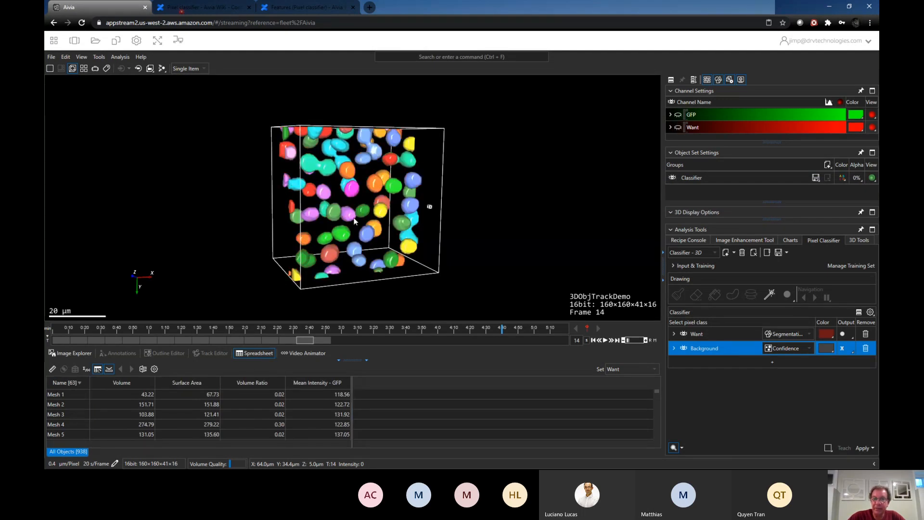
Step: Select a blue cell mesh in the volume's lower half to locate its spreadsheet row, and enlarge the 3D display options and object set list
drag(325, 214, 370, 195)
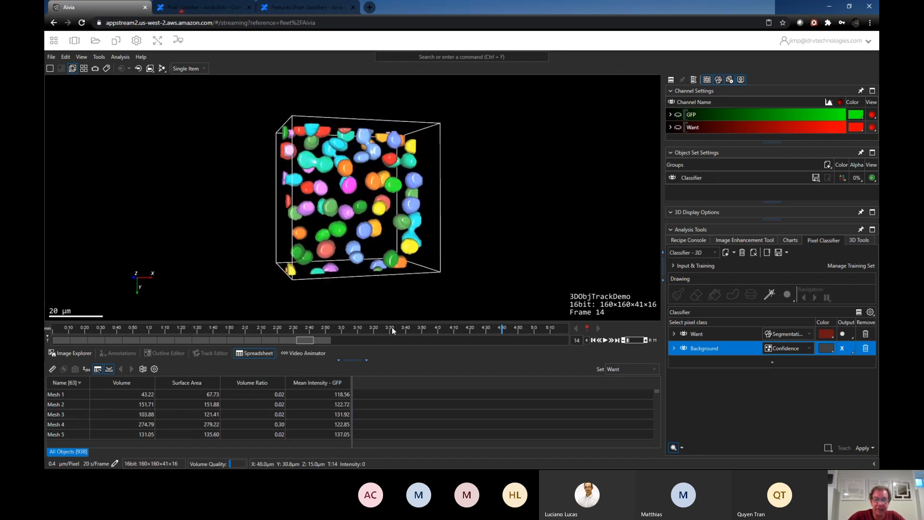
click(364, 233)
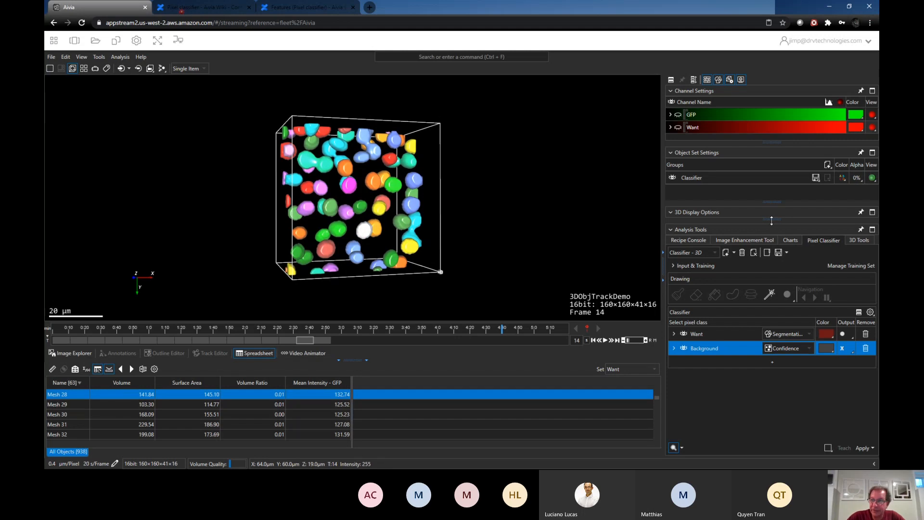
click(772, 219)
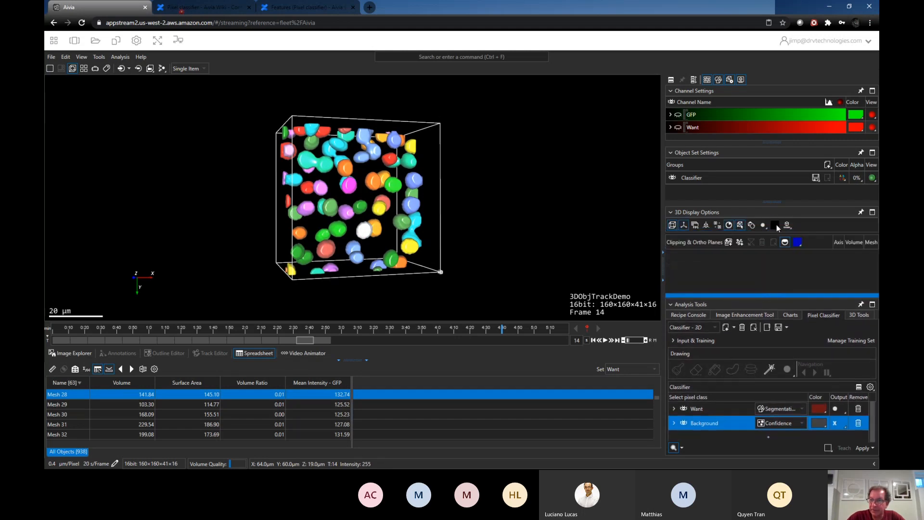
drag(773, 202, 772, 213)
drag(369, 193, 383, 223)
Step: Color the Classifier meshes by their Volume measurement and shift the green color stop toward the low end of the gradient
click(842, 179)
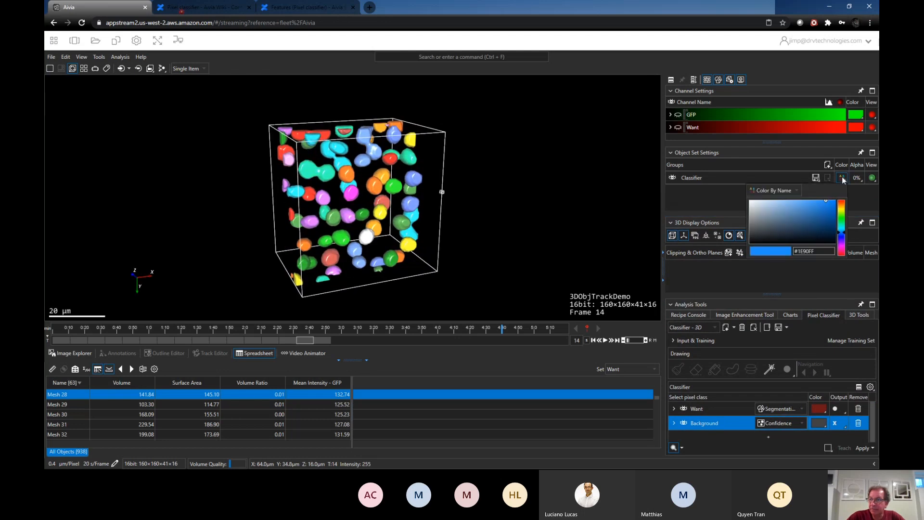
click(792, 192)
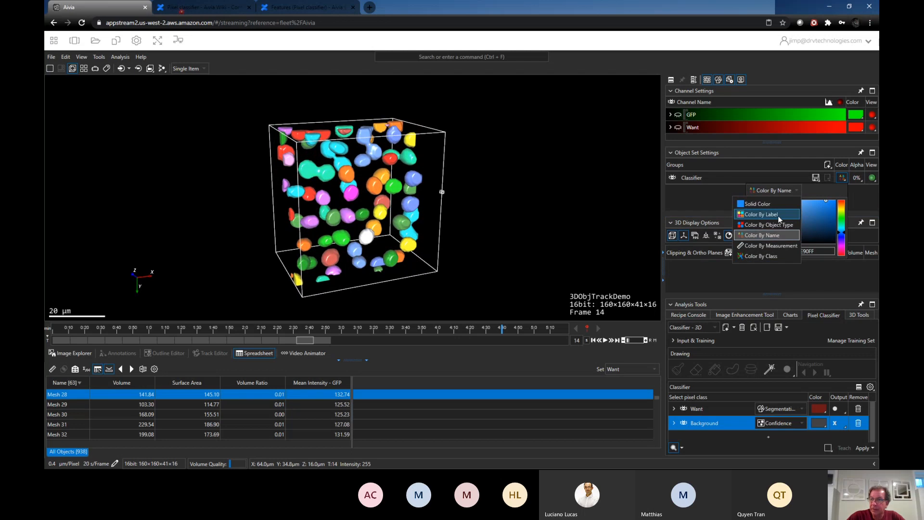
click(771, 247)
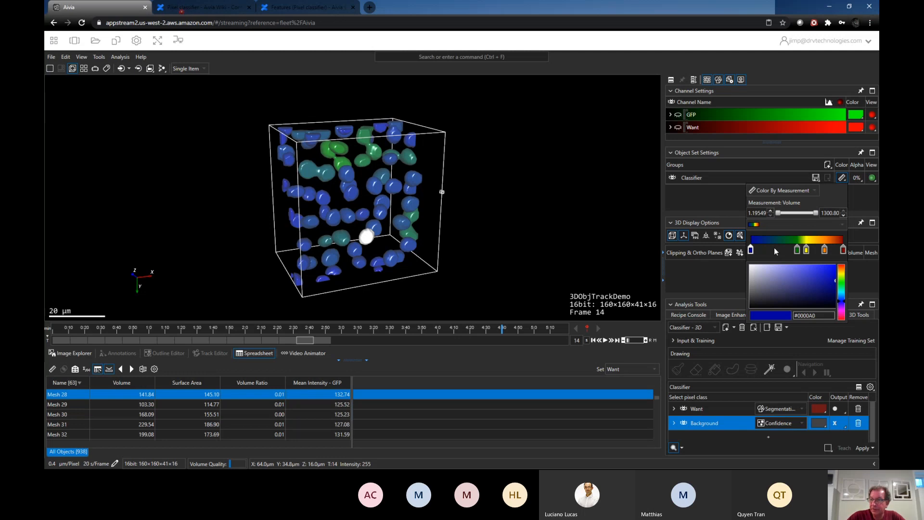
drag(793, 254, 772, 254)
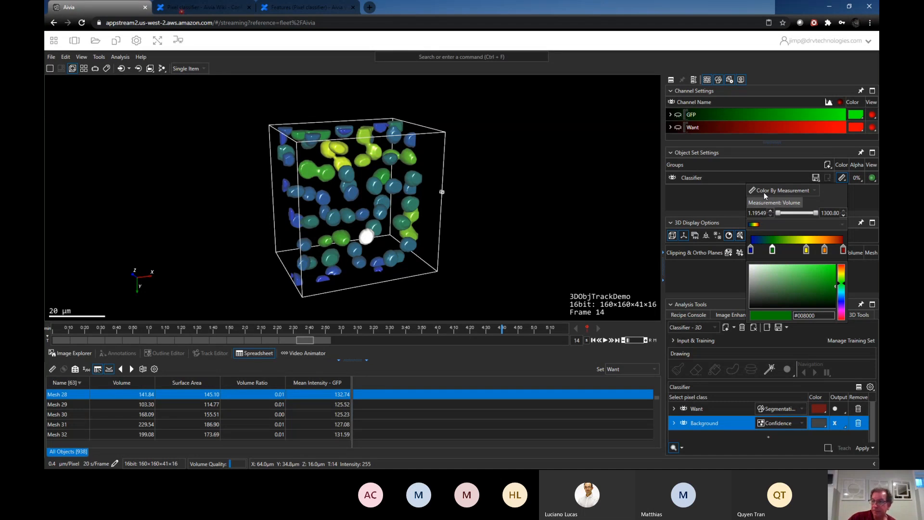
click(727, 198)
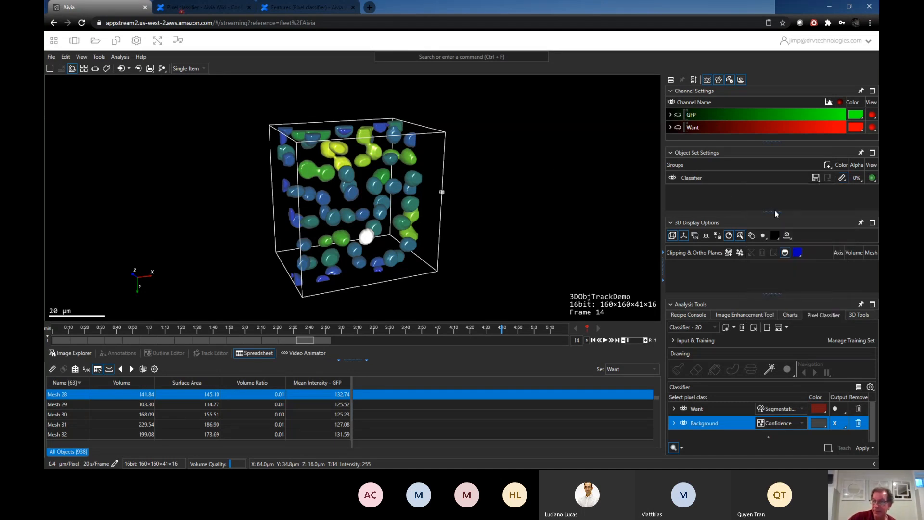
Step: Rotate the volume to inspect the volume-colored meshes, and shrink the object set list and spreadsheet area to enlarge the 3D view
drag(430, 227, 407, 198)
drag(773, 213, 774, 192)
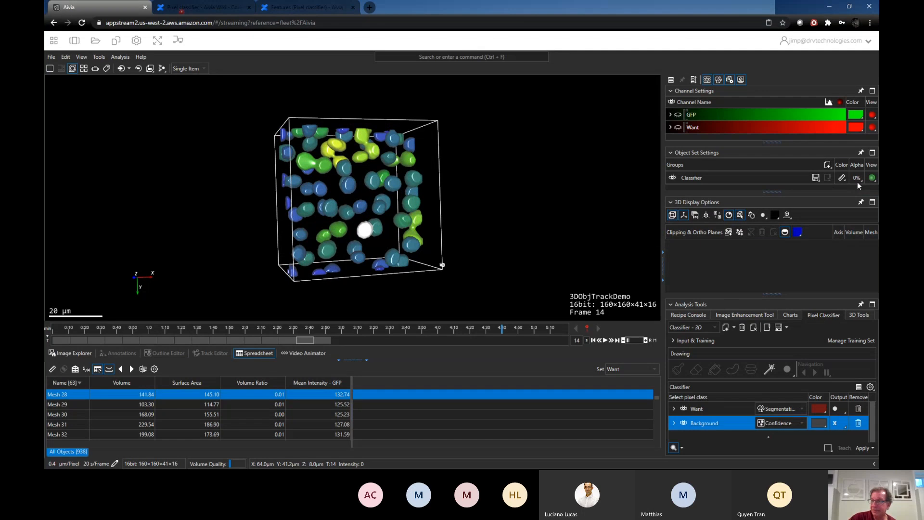
drag(433, 216, 436, 219)
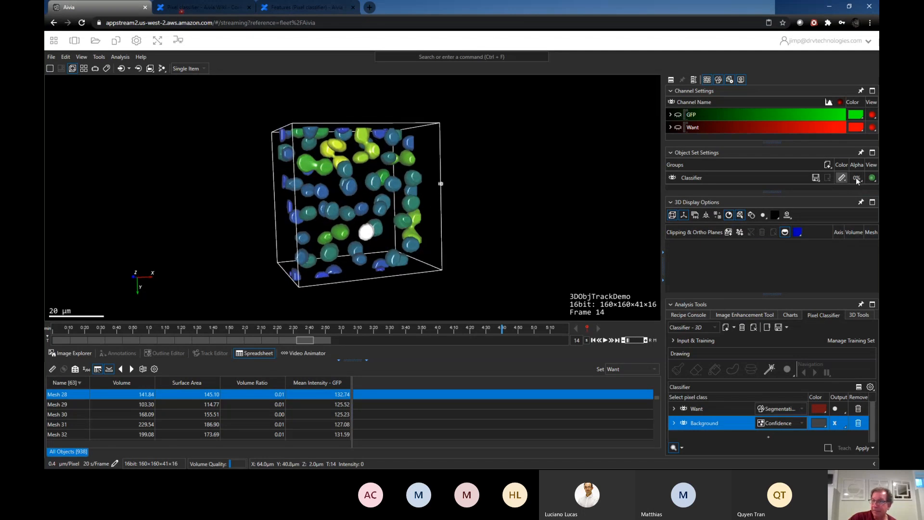
click(857, 179)
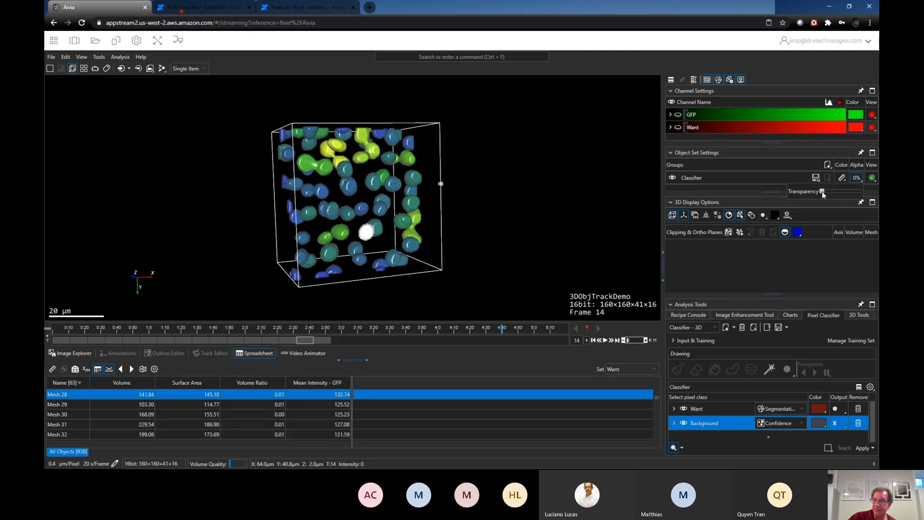
click(354, 366)
drag(350, 361, 353, 390)
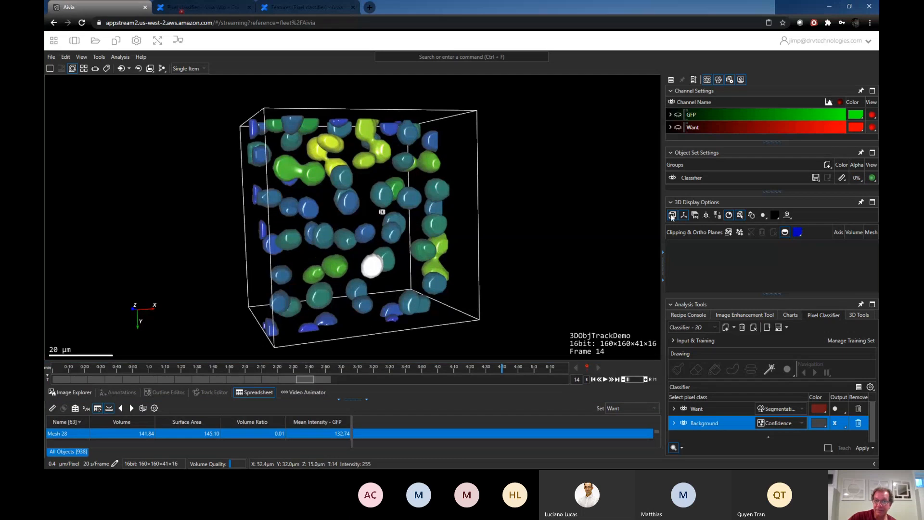
Step: Try 52% transparency on the Classifier meshes and return it to 0%
click(857, 179)
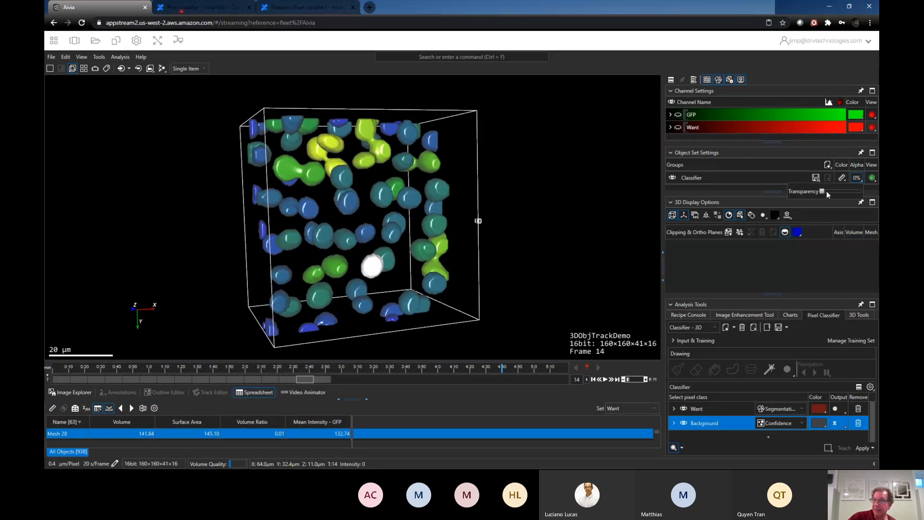
drag(823, 192, 842, 193)
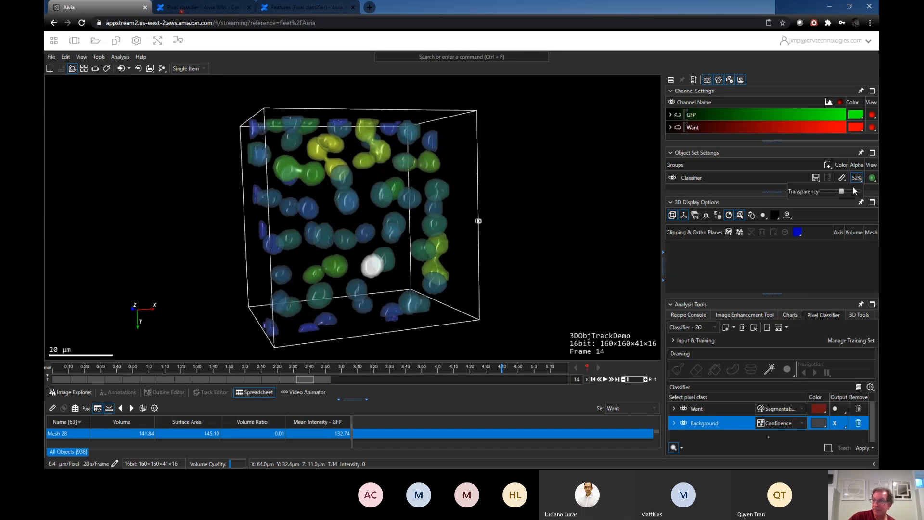
drag(840, 191, 819, 191)
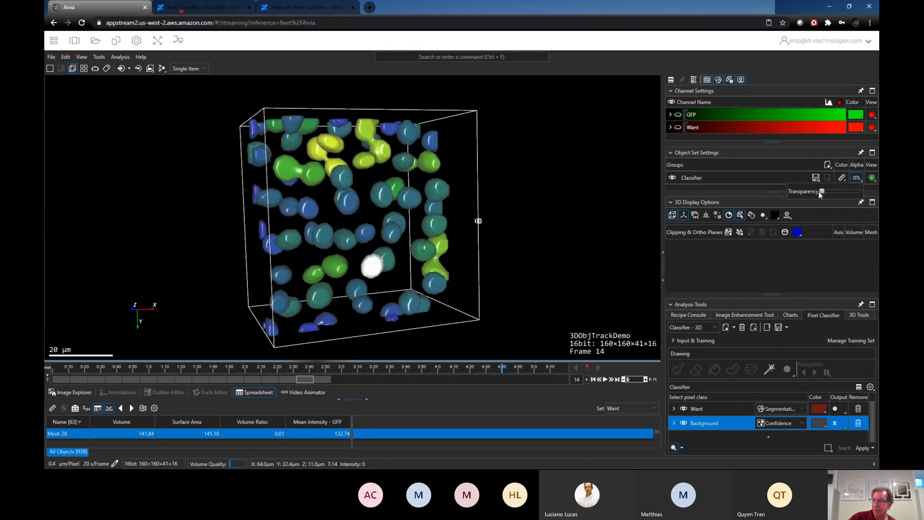
Step: Add a Z clipping plane, reposition it through the volume and show the GFP channel
click(729, 233)
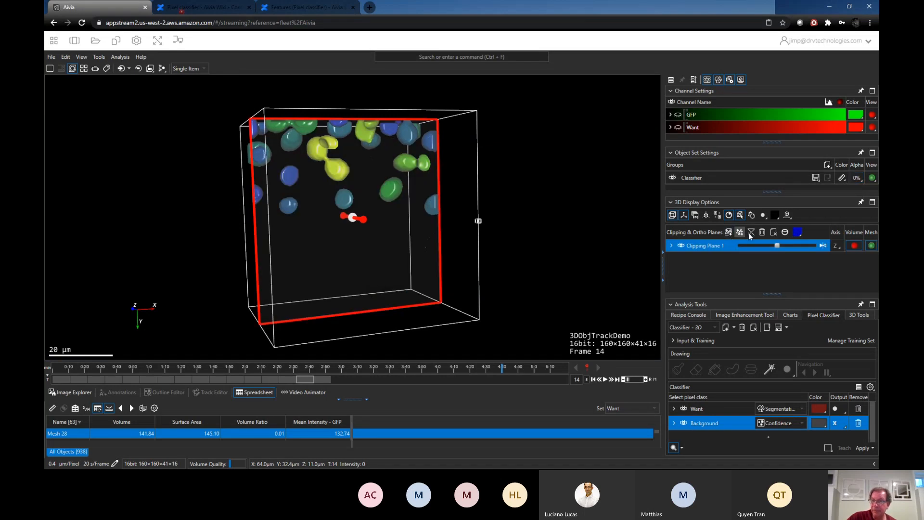
drag(779, 248, 746, 249)
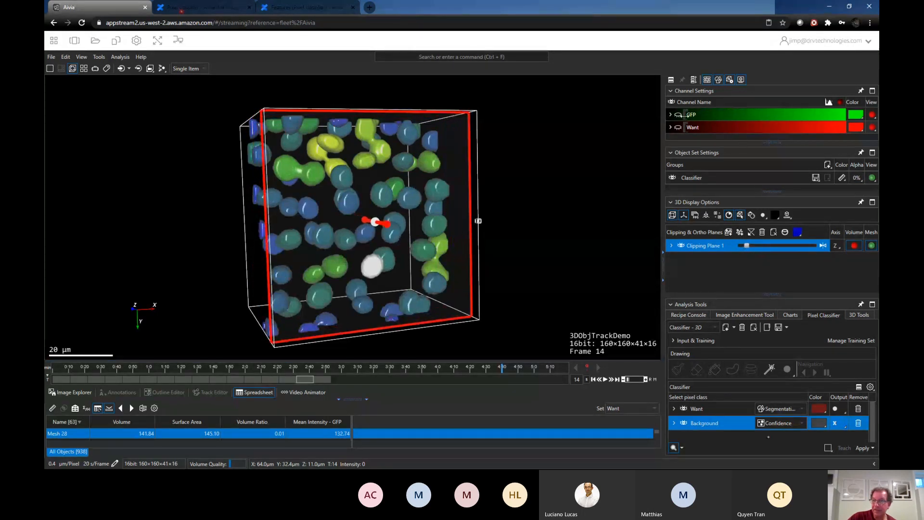
click(678, 114)
drag(747, 246, 770, 244)
Step: Add a Z ortho plane, move it through the meshes to inspect the GFP cross-section, and enlarge the analysis tools
click(739, 233)
drag(780, 257, 757, 260)
mouse_move(459, 251)
mouse_down()
mouse_move(494, 248)
mouse_move(456, 247)
mouse_up()
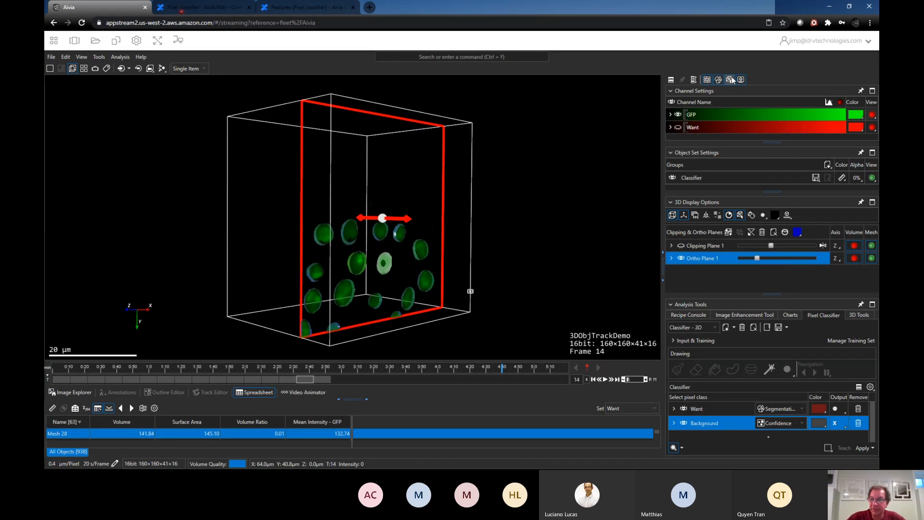
drag(776, 294, 780, 234)
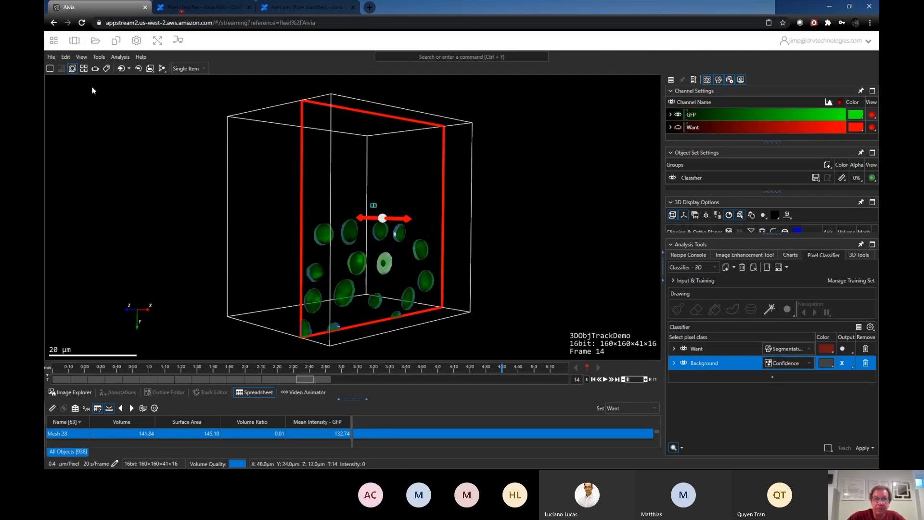
Step: Open the CellCountDemo image from the Demo Data folder
click(51, 57)
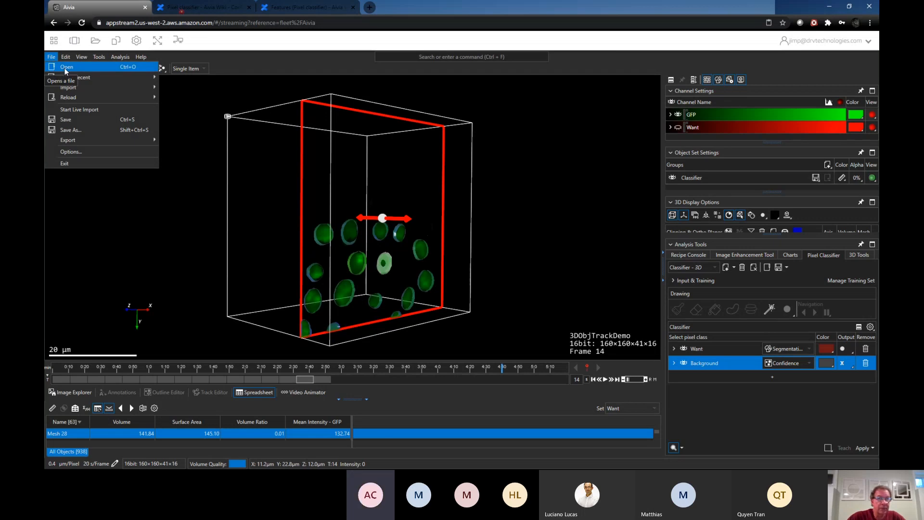
click(66, 69)
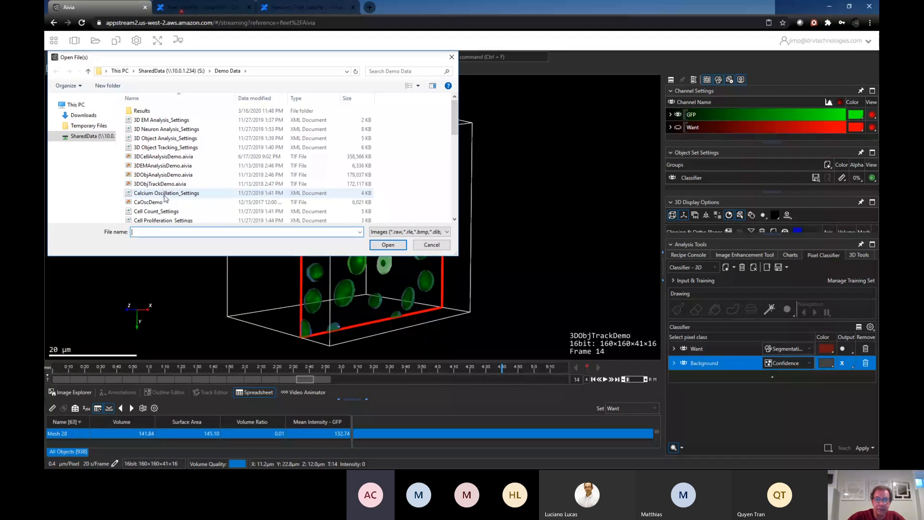
scroll(166, 217, down, 1)
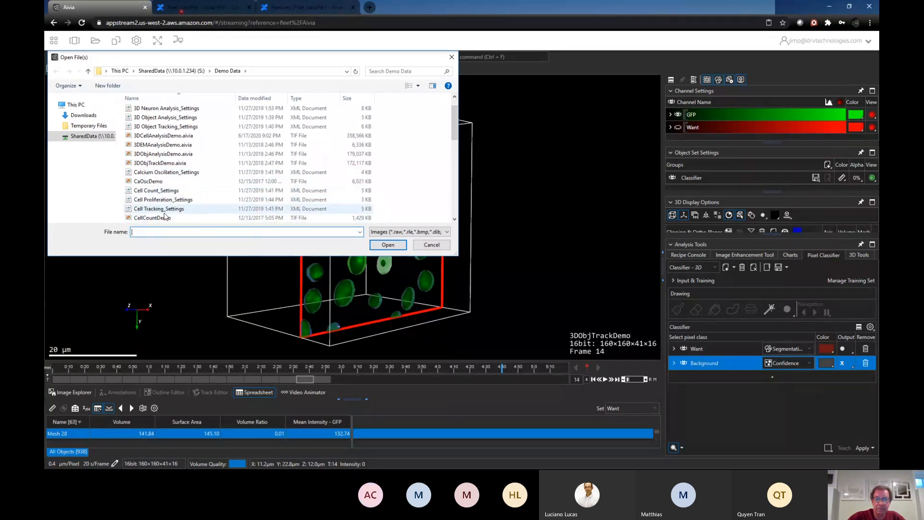
scroll(173, 211, down, 1)
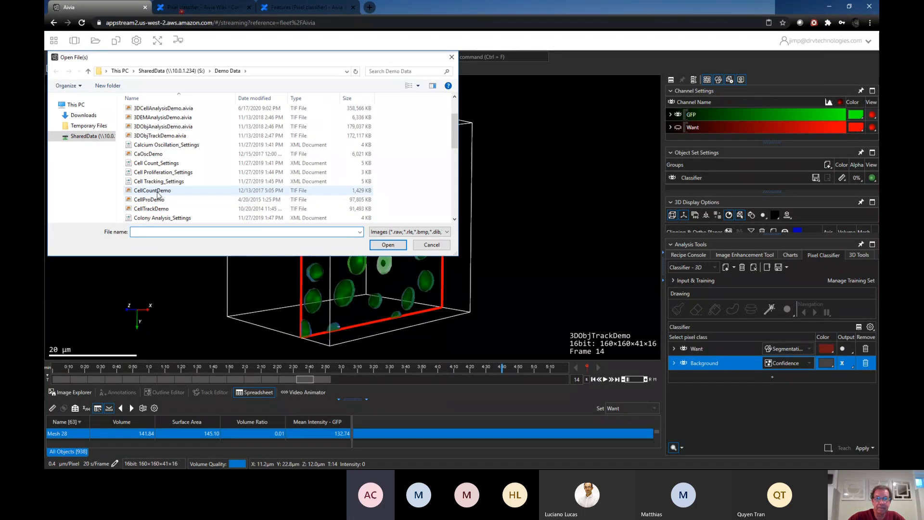
click(159, 190)
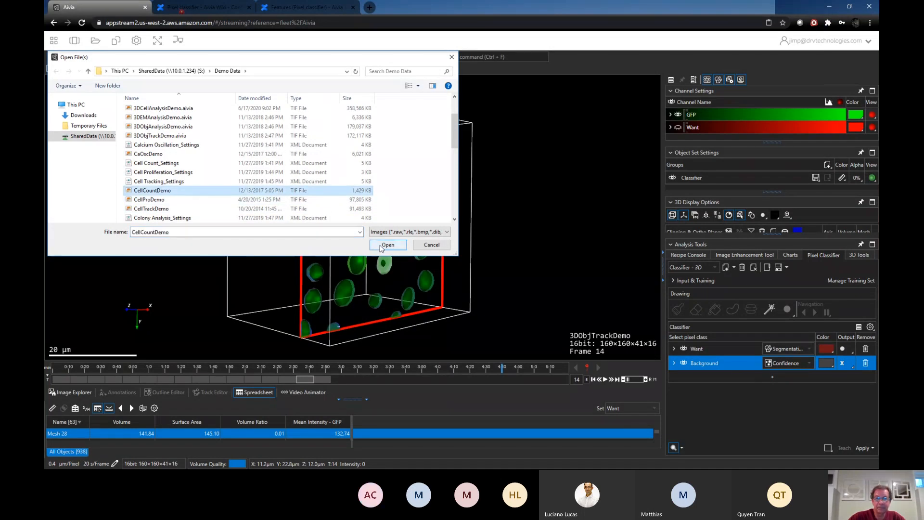
click(381, 248)
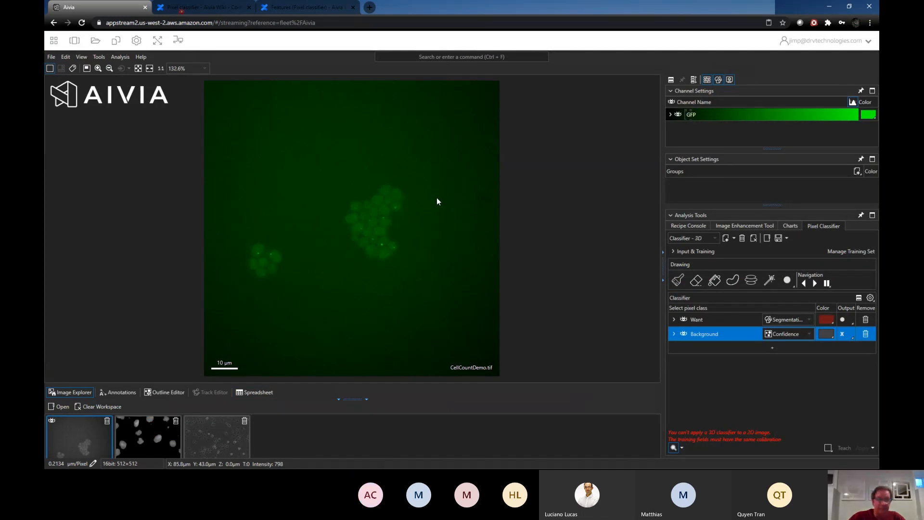
Step: Remove the existing 3D classifier and create a new 2D classifier for the CellCountDemo image
click(809, 320)
click(800, 333)
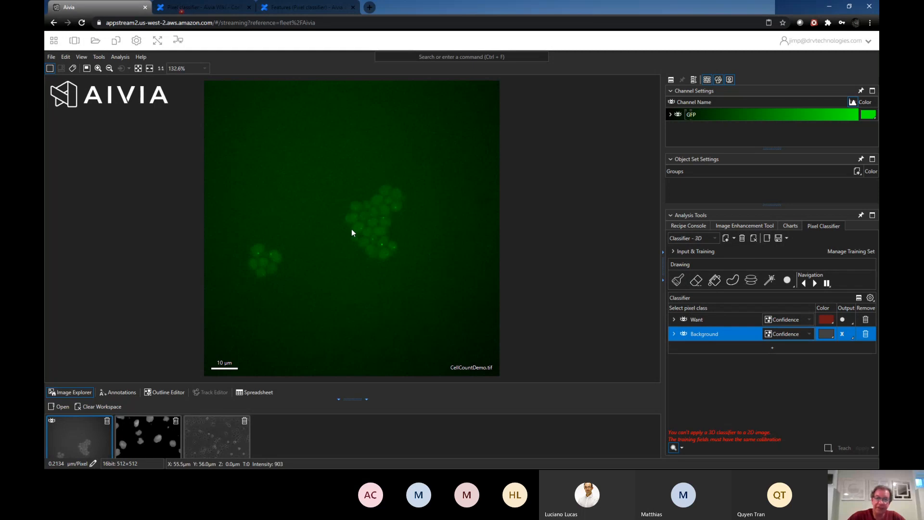
scroll(352, 229, up, 1)
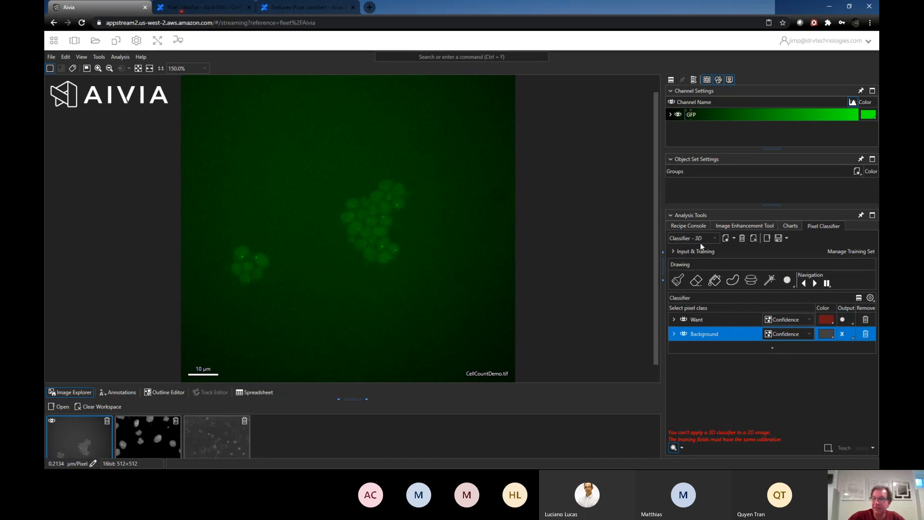
click(742, 239)
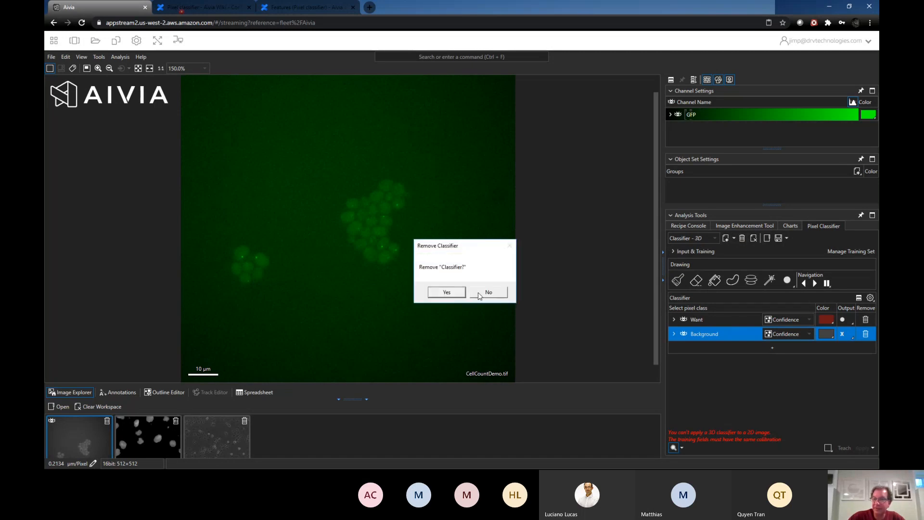
click(455, 295)
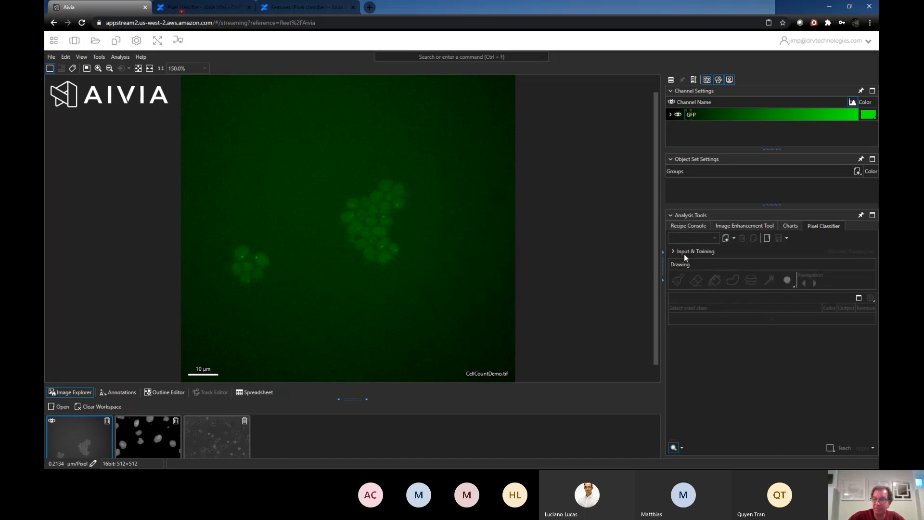
click(725, 241)
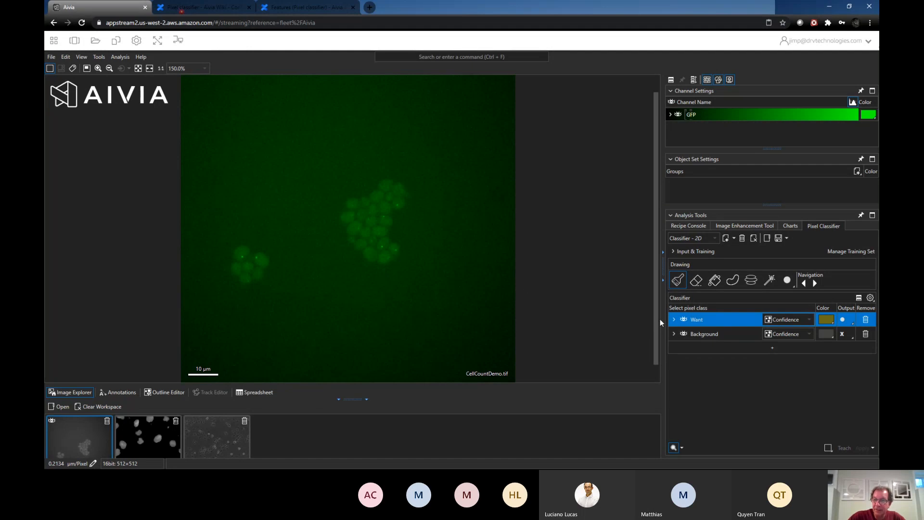
Step: Outline the smaller cell cluster and its surroundings as a Background training region with the freehand outline tool, and select the Want class
click(695, 333)
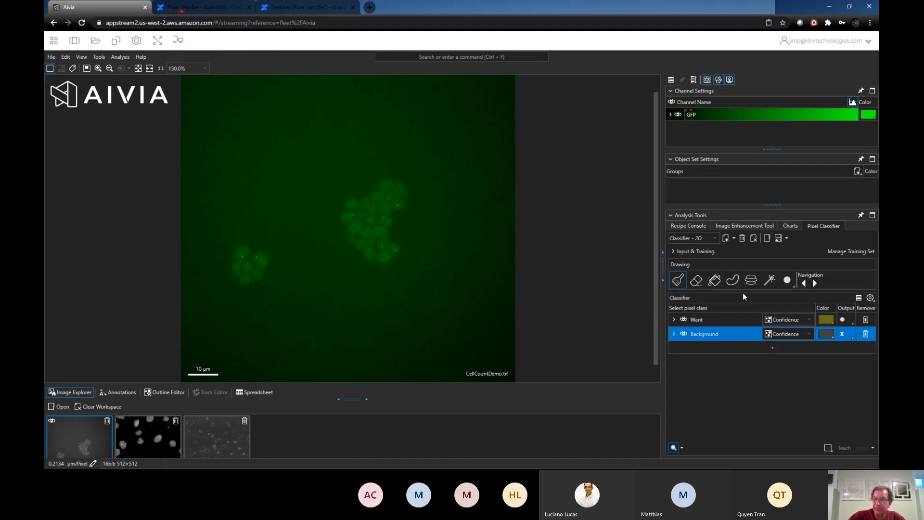
click(733, 279)
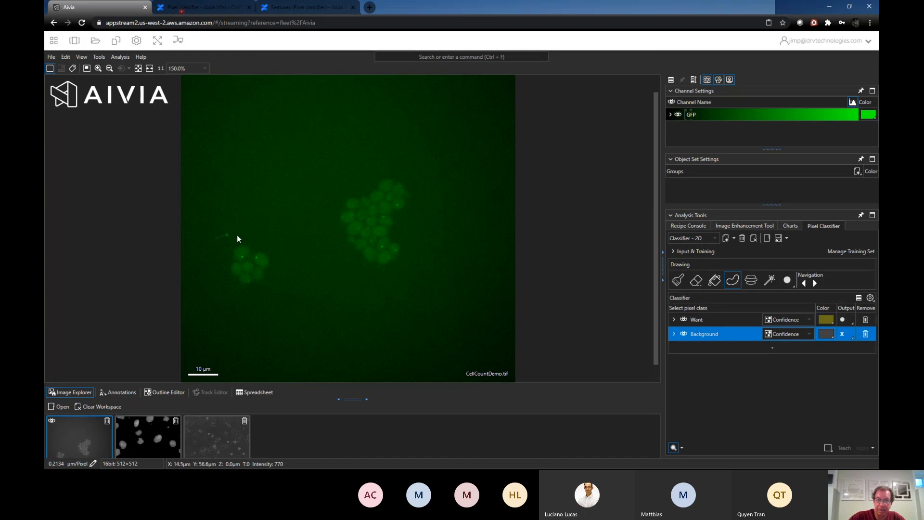
mouse_move(269, 244)
mouse_down()
mouse_move(295, 260)
mouse_move(241, 308)
mouse_move(208, 296)
mouse_up()
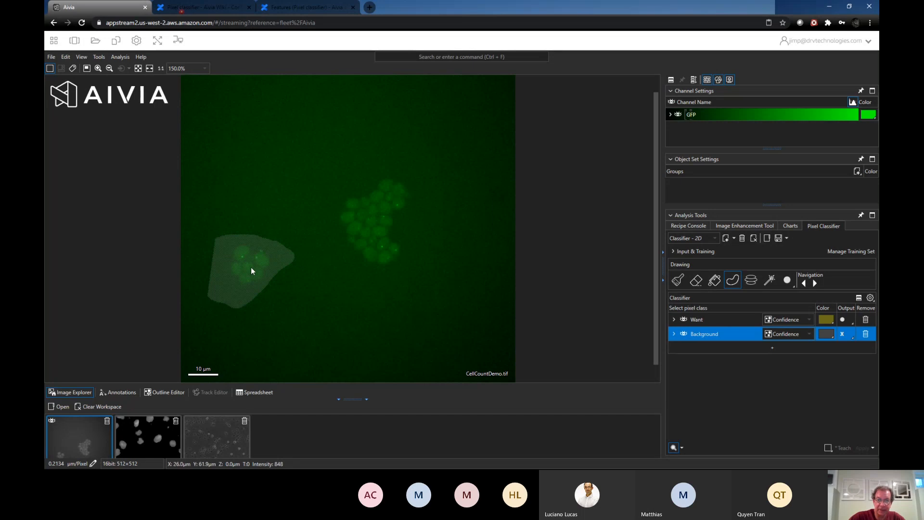
scroll(253, 262, up, 1)
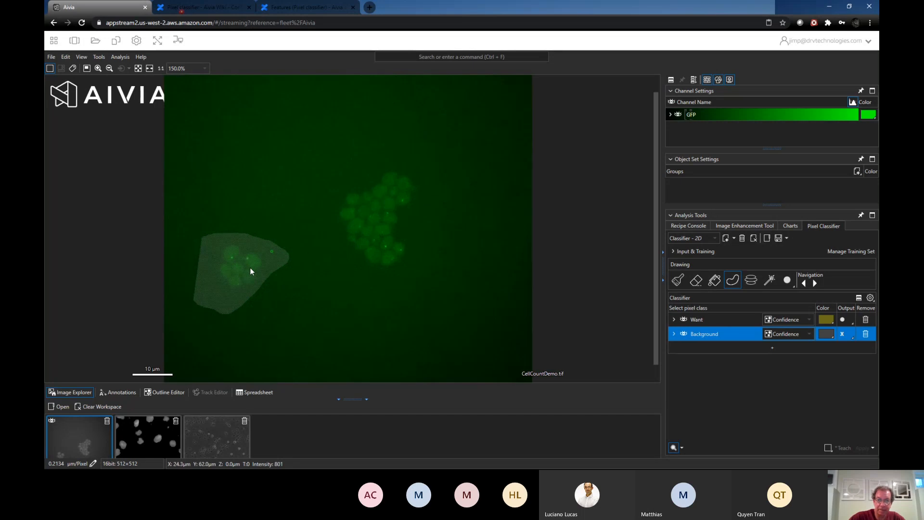
click(703, 320)
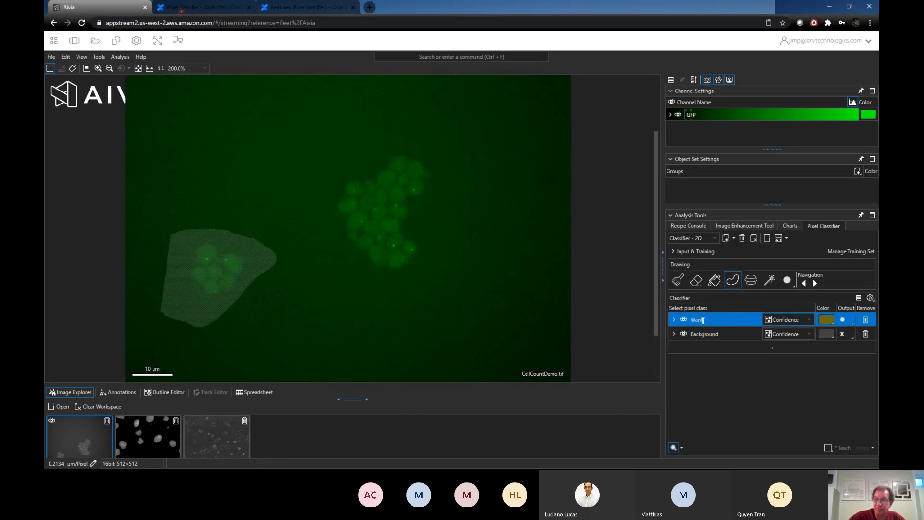
Step: Rename the Want pixel class as Nuclei and keep it selected for drawing
double_click(702, 320)
text(nUCLEI)
key(BackSpace)
key(BackSpace)
text(Nuclei)
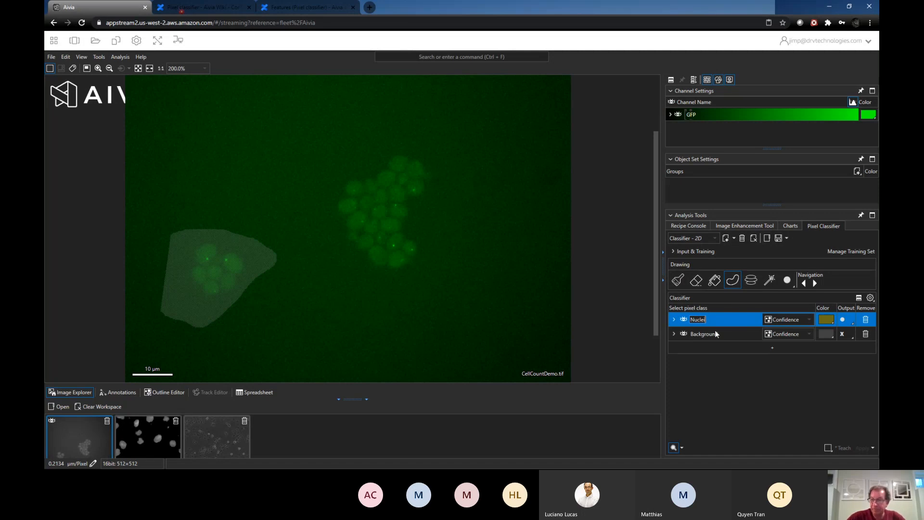
click(722, 331)
click(715, 316)
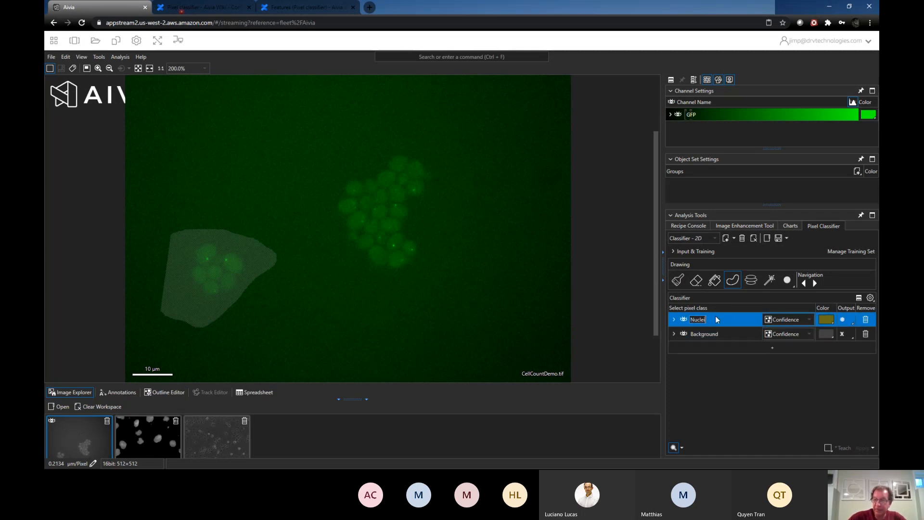
Step: Paint the six cells of the smaller cluster as Nuclei training regions with the brush tool
click(677, 280)
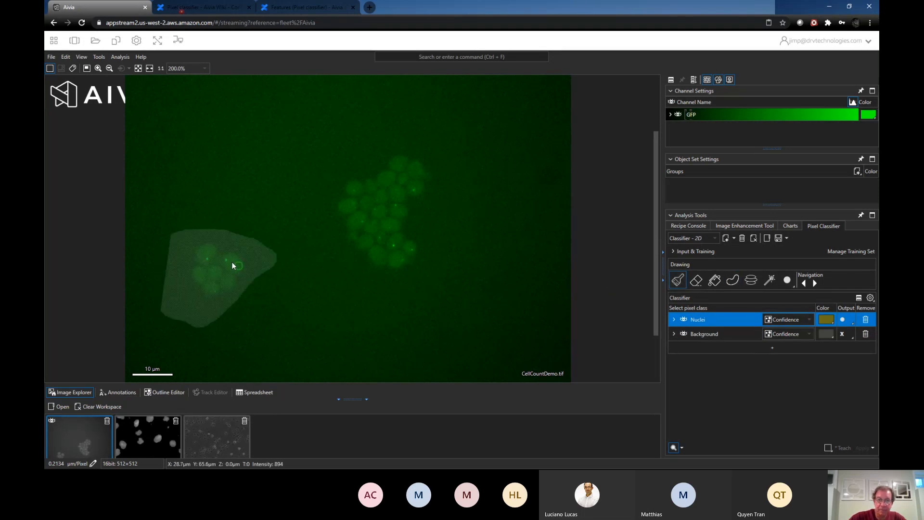
drag(238, 262, 232, 258)
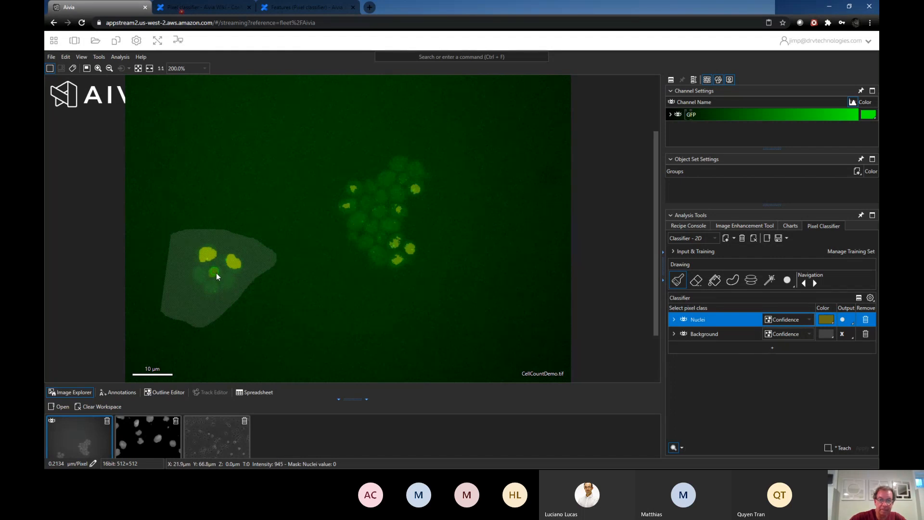
click(216, 271)
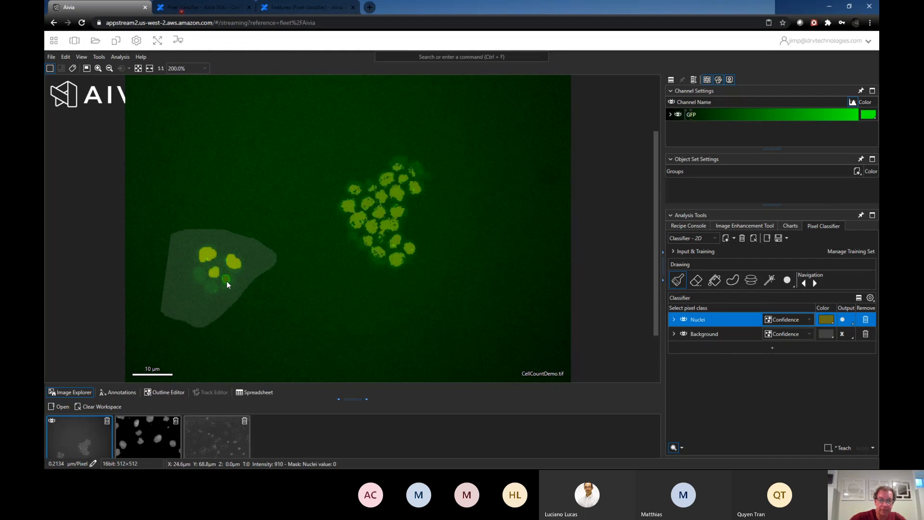
drag(231, 287, 226, 288)
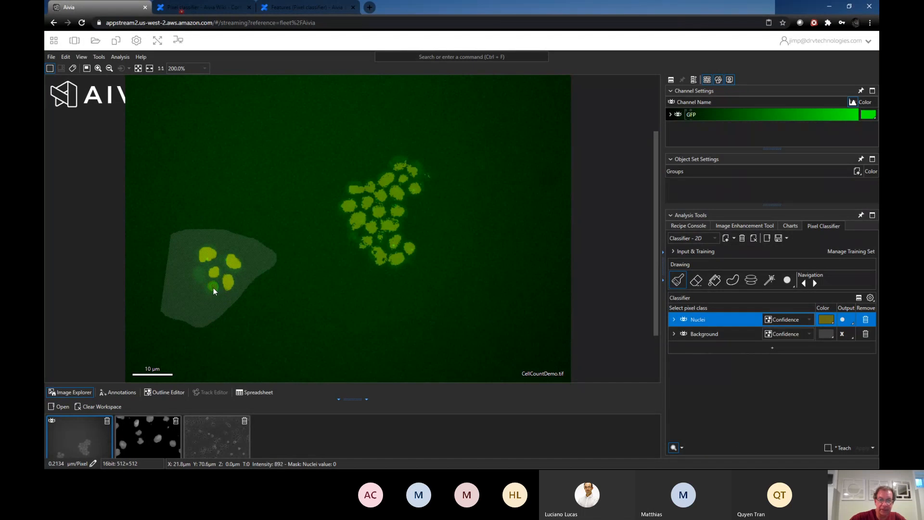
click(212, 288)
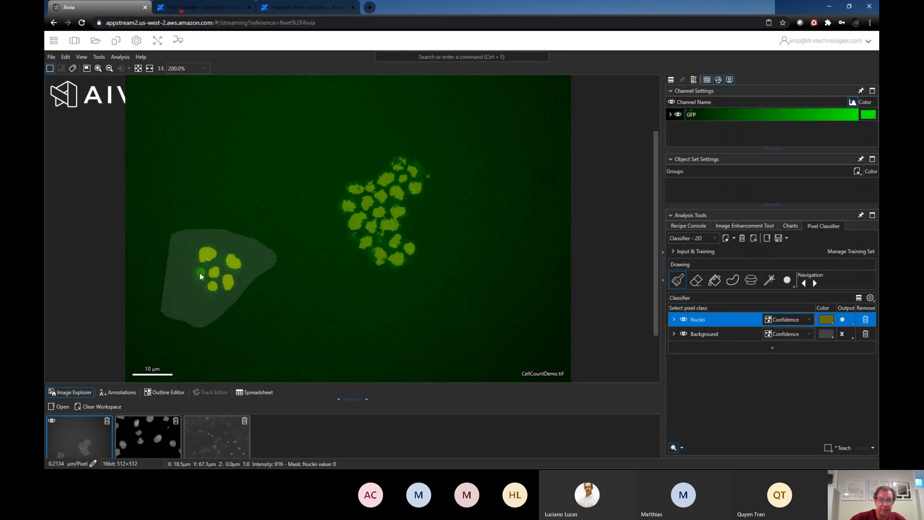
drag(199, 274, 201, 281)
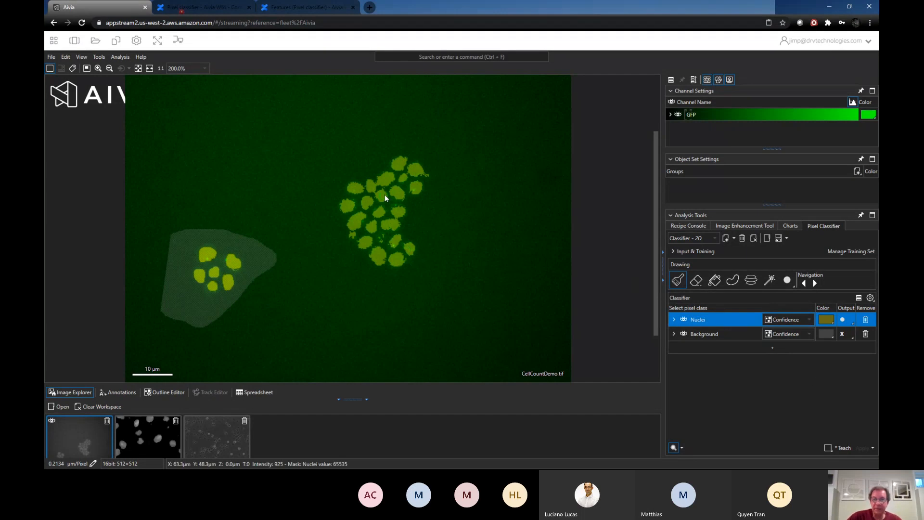
Step: Paint a short Background stroke along the gap between neighbouring cells near the top of the larger cluster
scroll(385, 198, up, 1)
scroll(385, 195, up, 3)
click(728, 336)
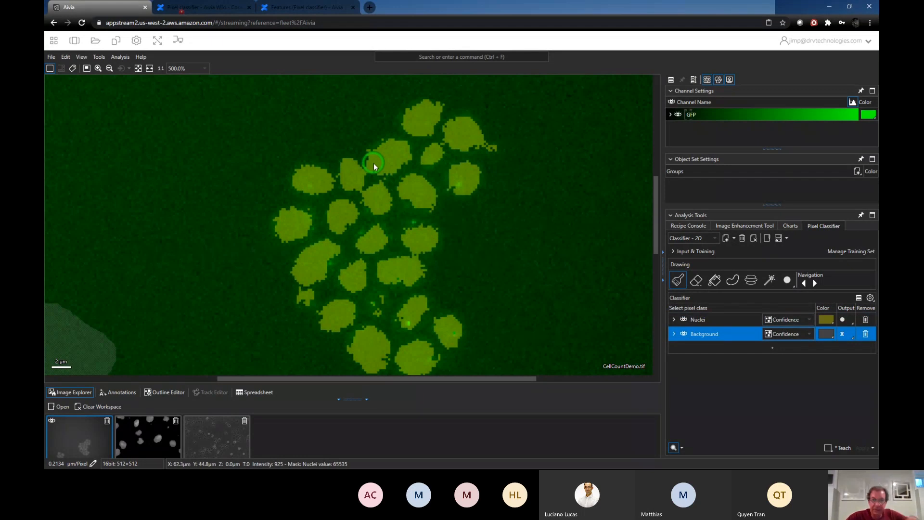
scroll(364, 160, down, 5)
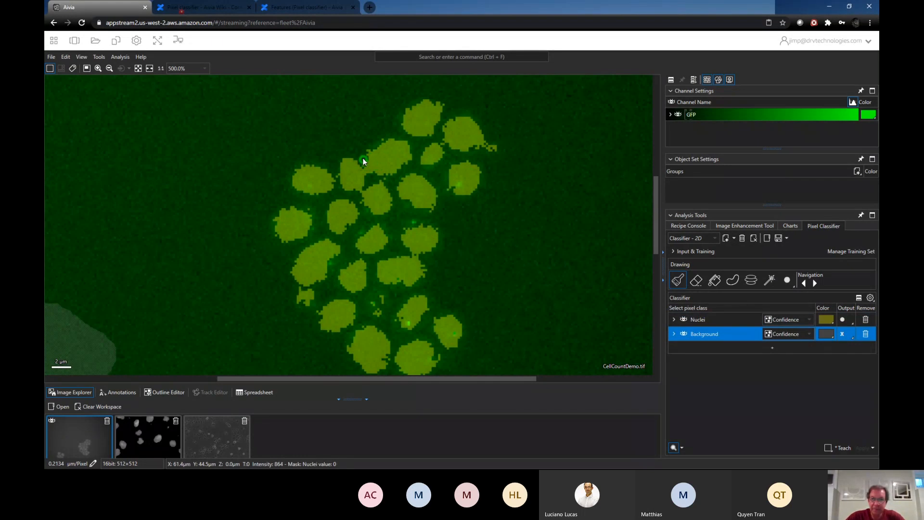
drag(362, 158, 371, 178)
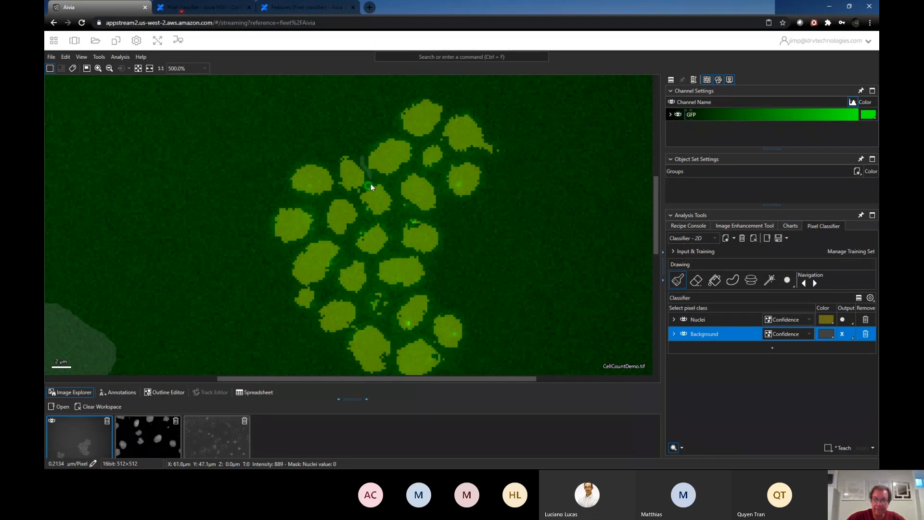
scroll(513, 252, down, 4)
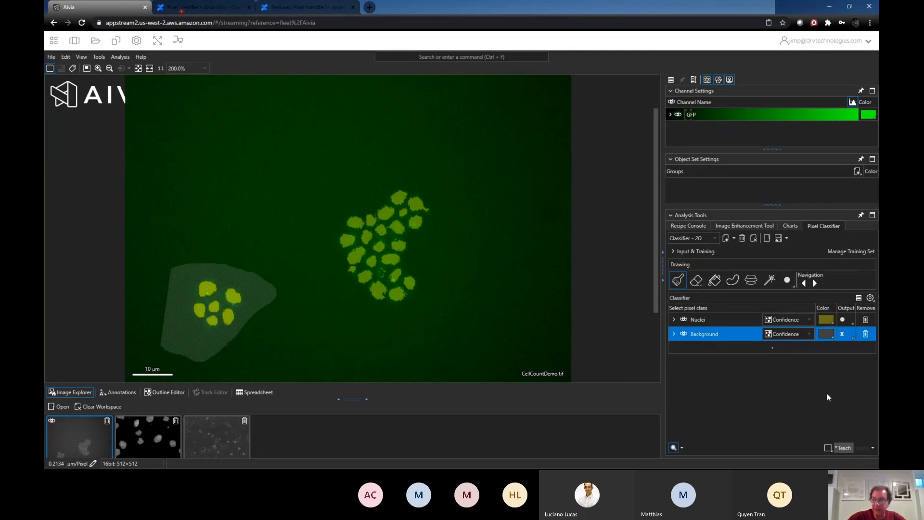
Step: Preview the Nuclei class with the Segmentation output, and switch its output to Smart Segmentation
click(830, 320)
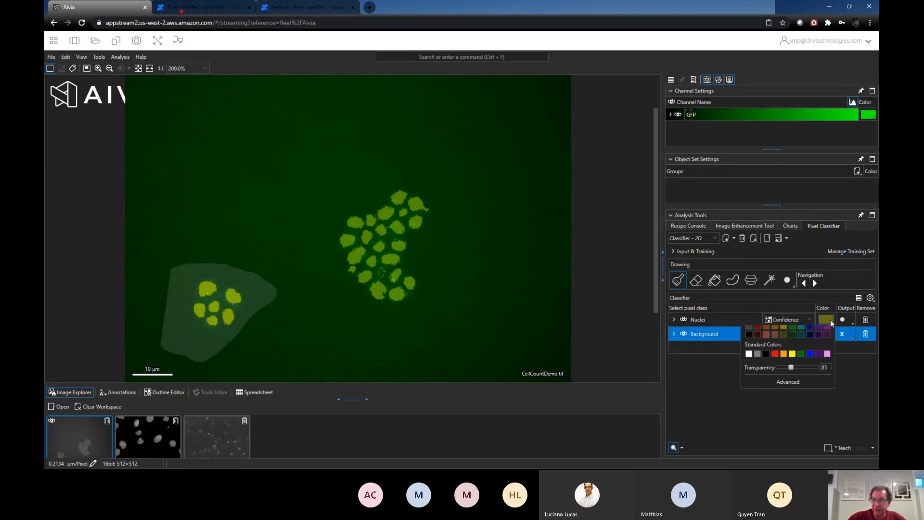
click(796, 319)
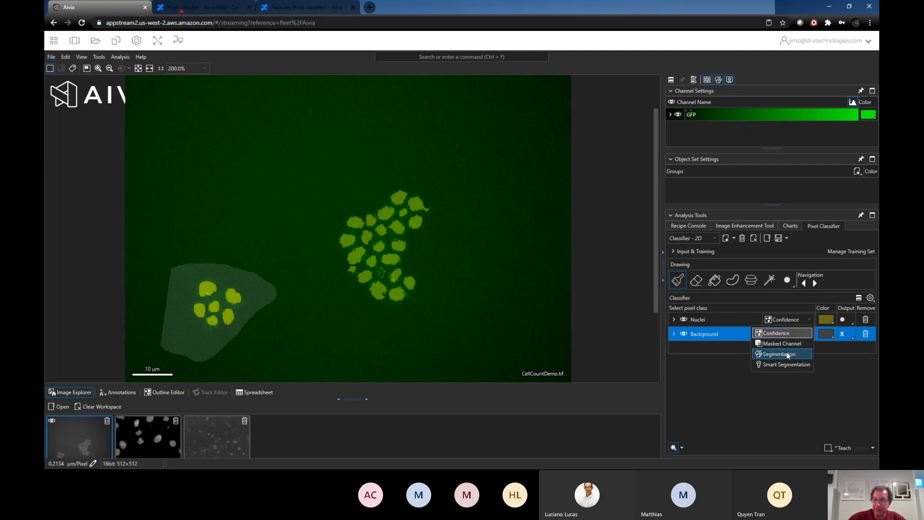
click(787, 352)
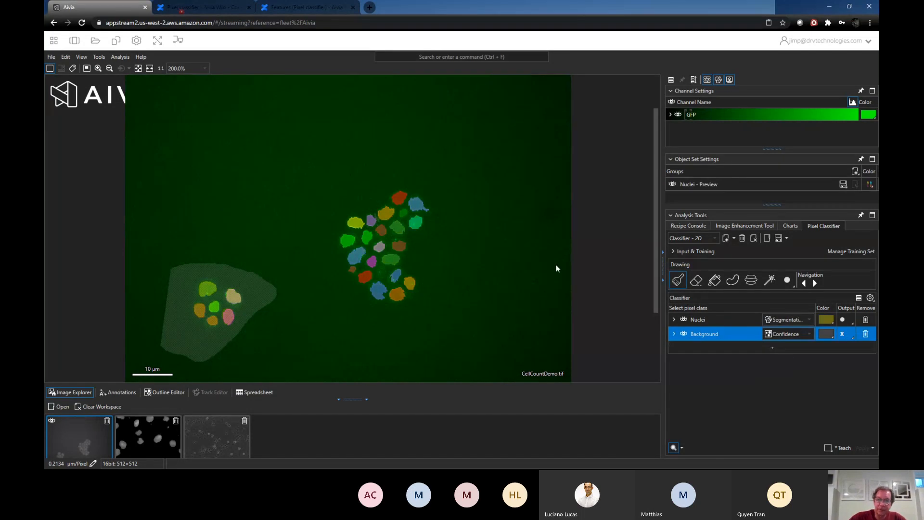
click(799, 334)
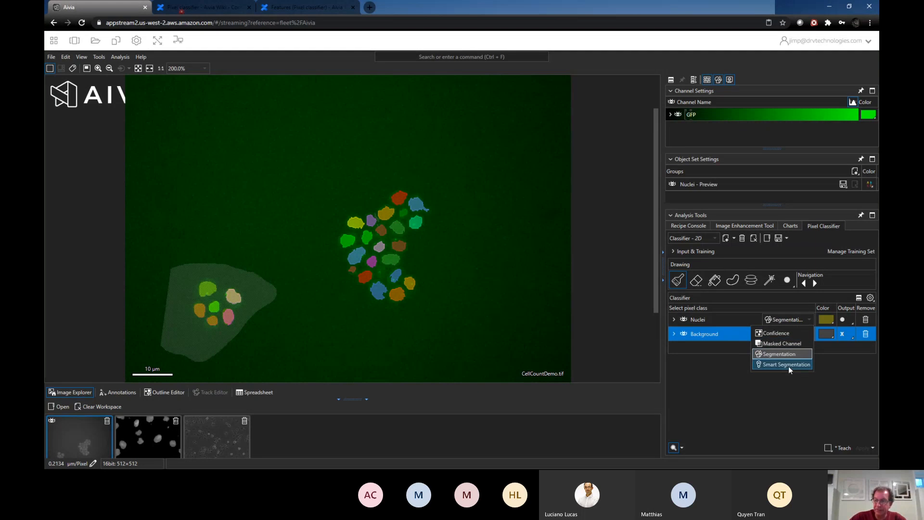
click(789, 365)
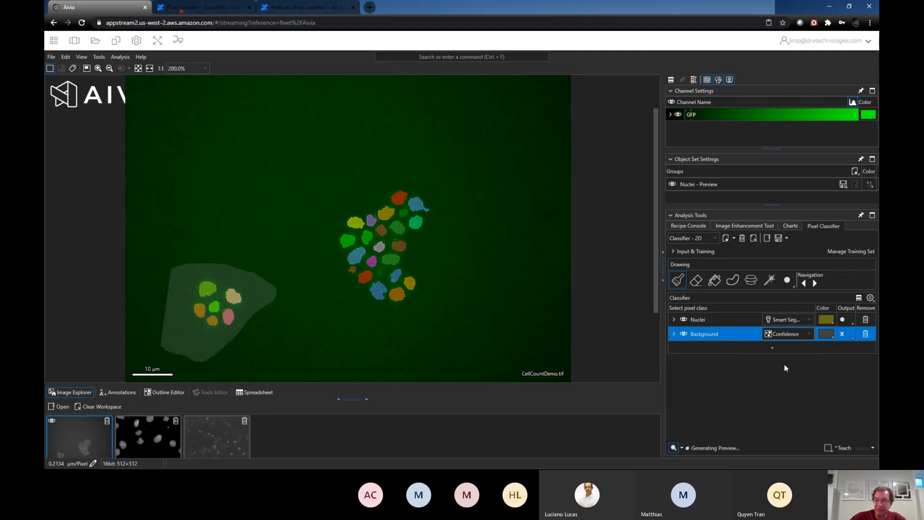
Step: Try a higher Detection level for the Nuclei class and settle it slightly below the midpoint
click(674, 321)
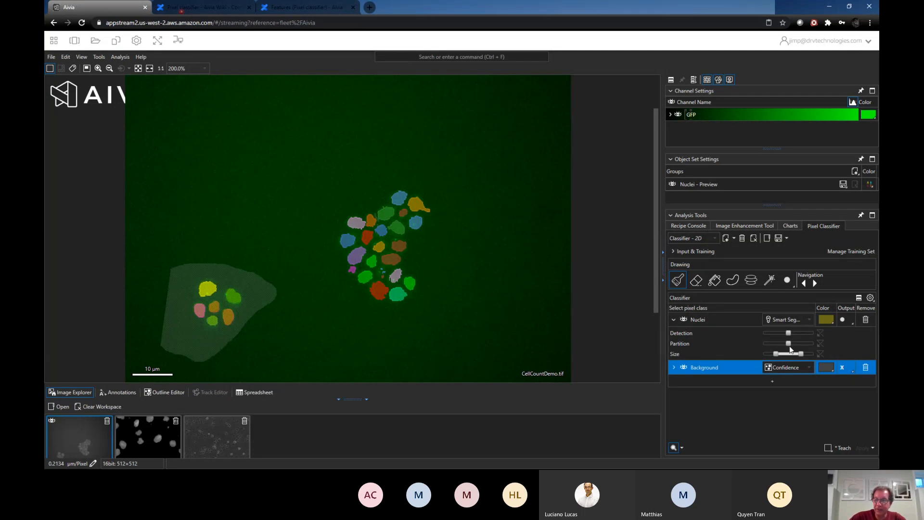
drag(788, 334, 793, 335)
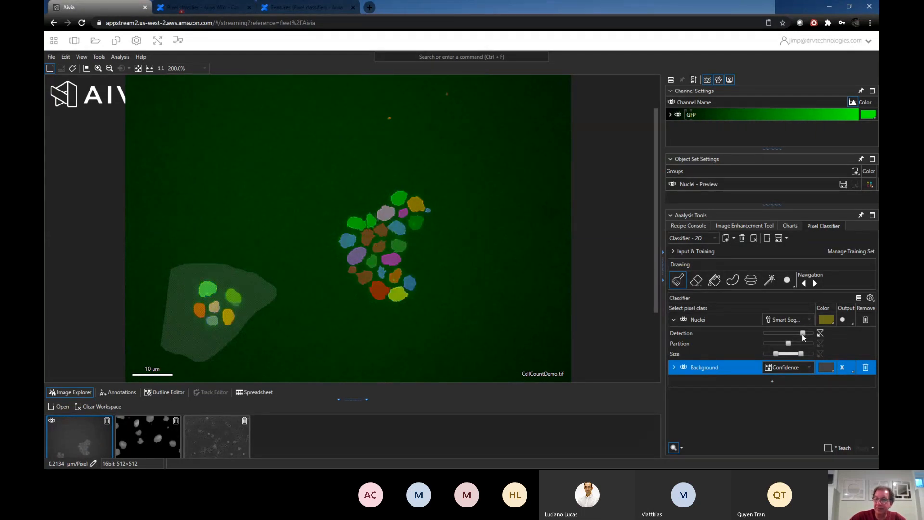
drag(802, 333, 785, 335)
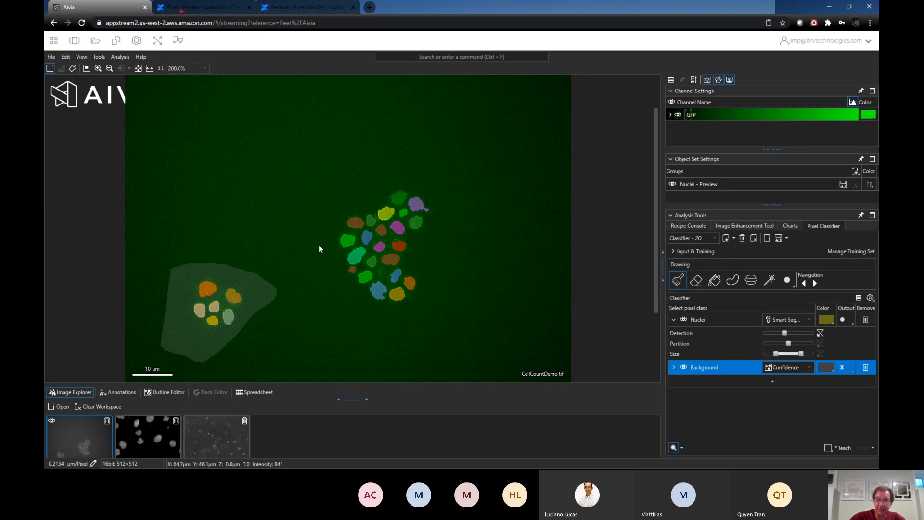
Step: Teach the classifier and apply it to the CellCountDemo image, and enlarge the Object Set Settings area
click(842, 451)
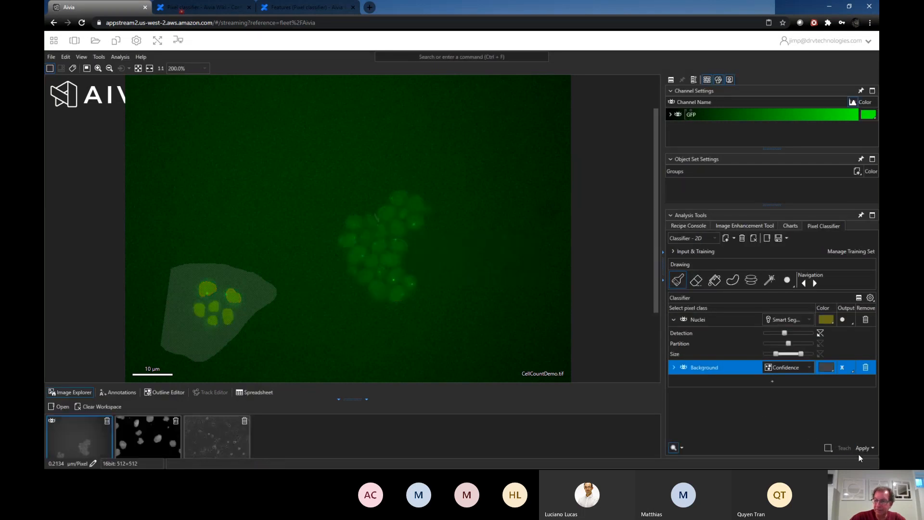
click(864, 449)
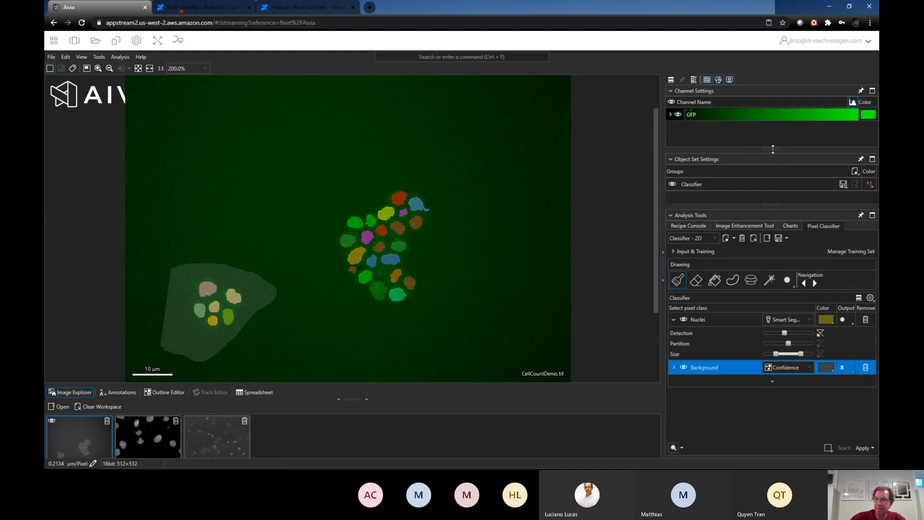
drag(774, 148, 774, 137)
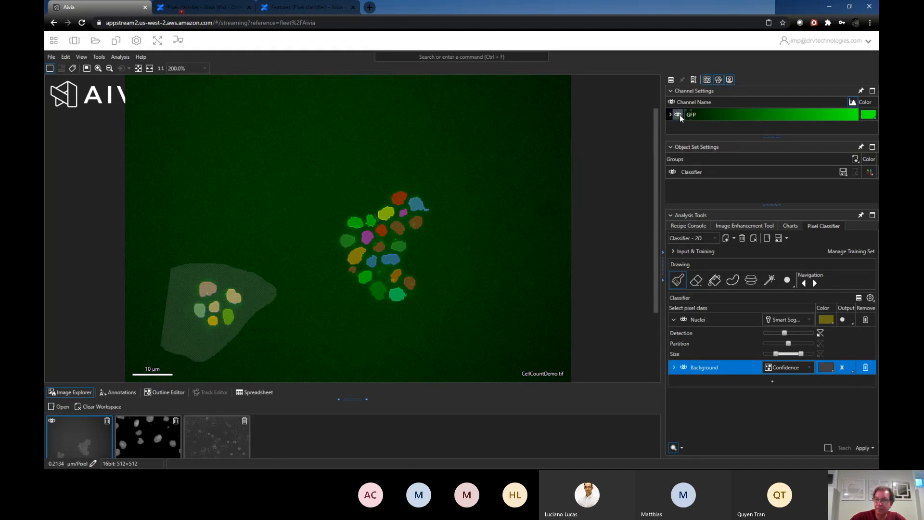
Step: Hide the GFP channel and the Background and Nuclei training regions to isolate the segmented objects
click(679, 115)
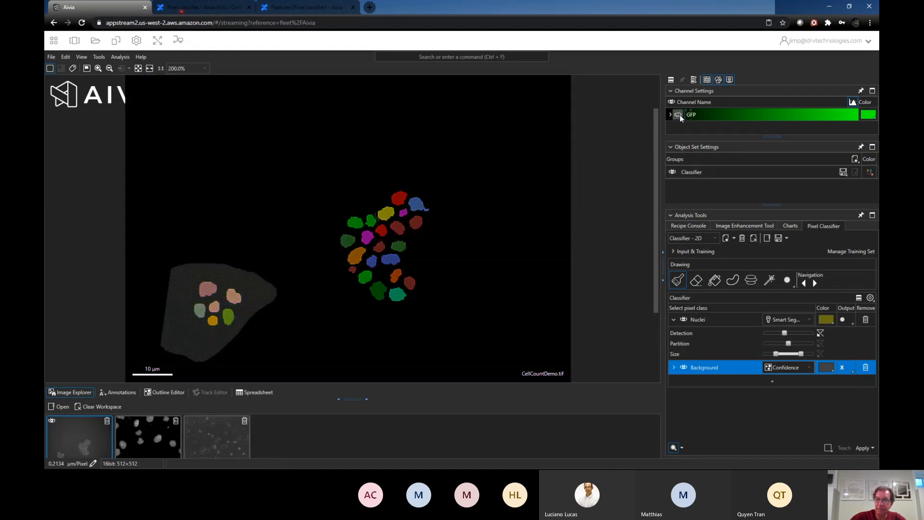
click(683, 368)
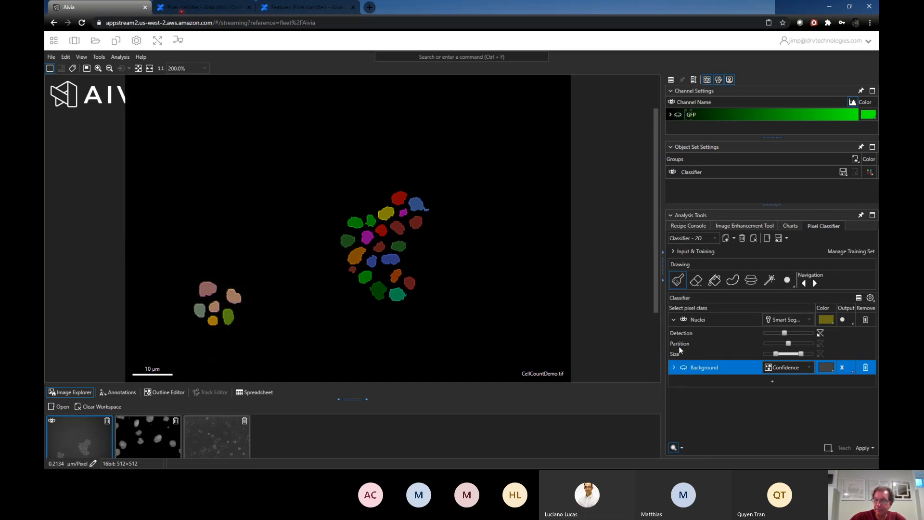
click(683, 321)
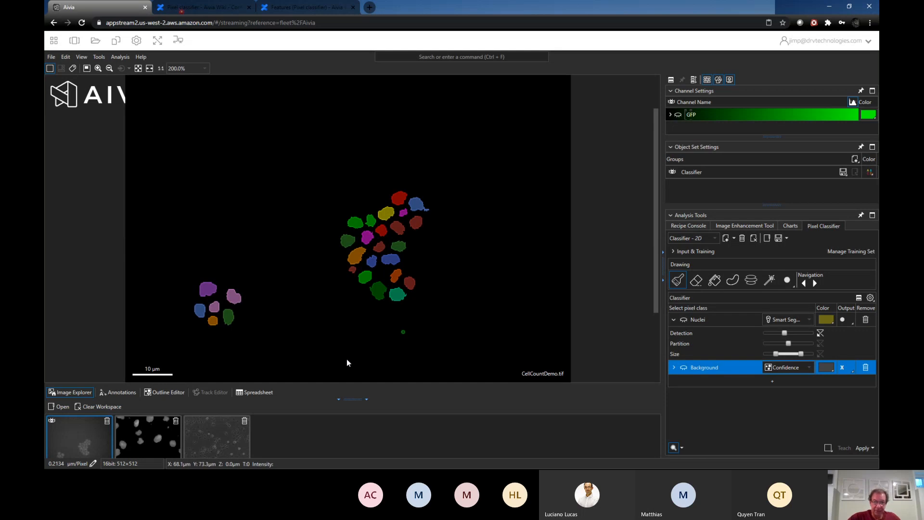
Step: Show the Nuclei measurement spreadsheet enlarged, and select Outline 4 to locate it in the image
click(270, 394)
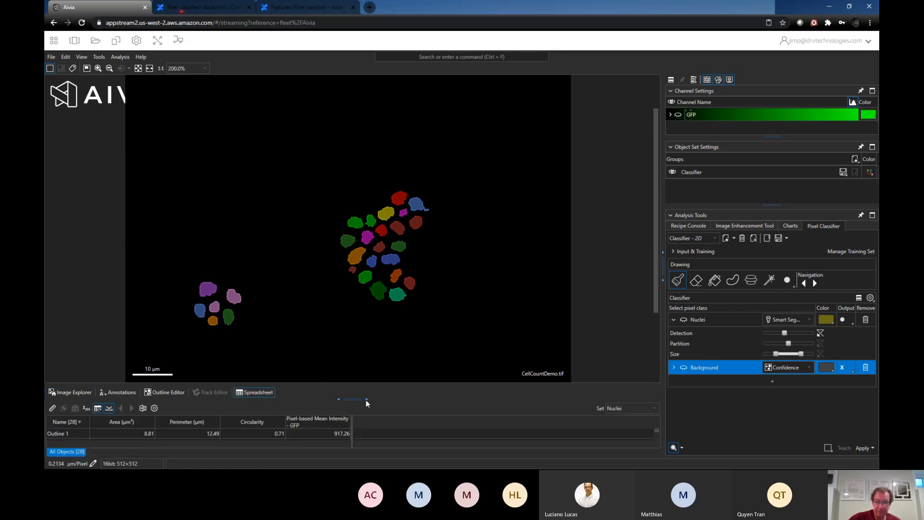
drag(361, 400, 358, 326)
scroll(332, 236, up, 2)
scroll(331, 233, down, 4)
scroll(362, 230, down, 3)
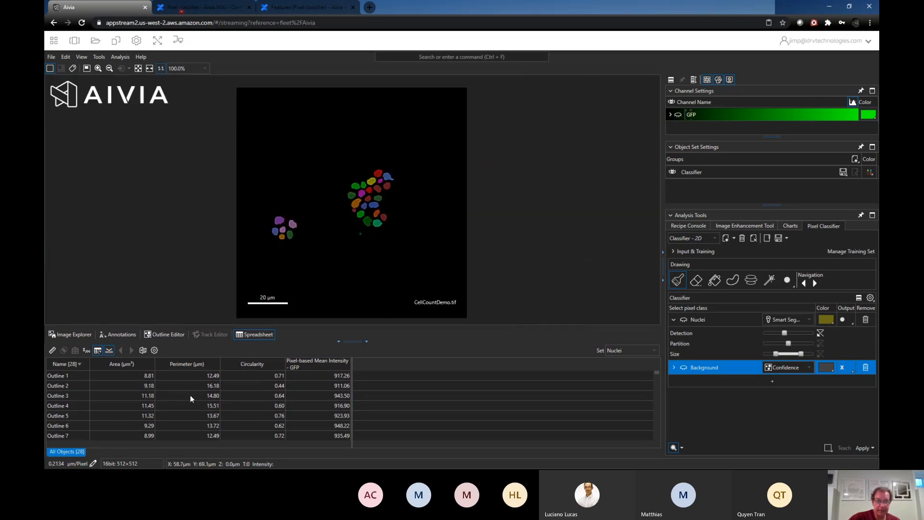
click(108, 403)
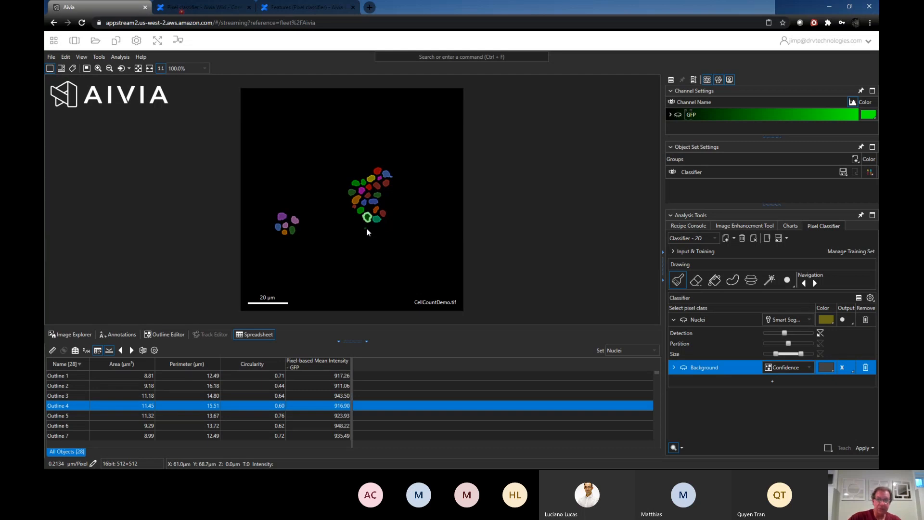
scroll(354, 232, up, 1)
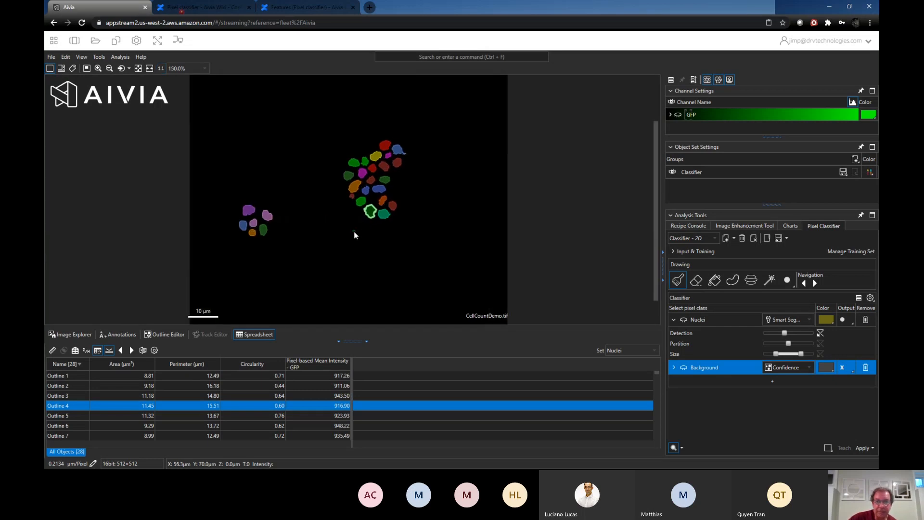
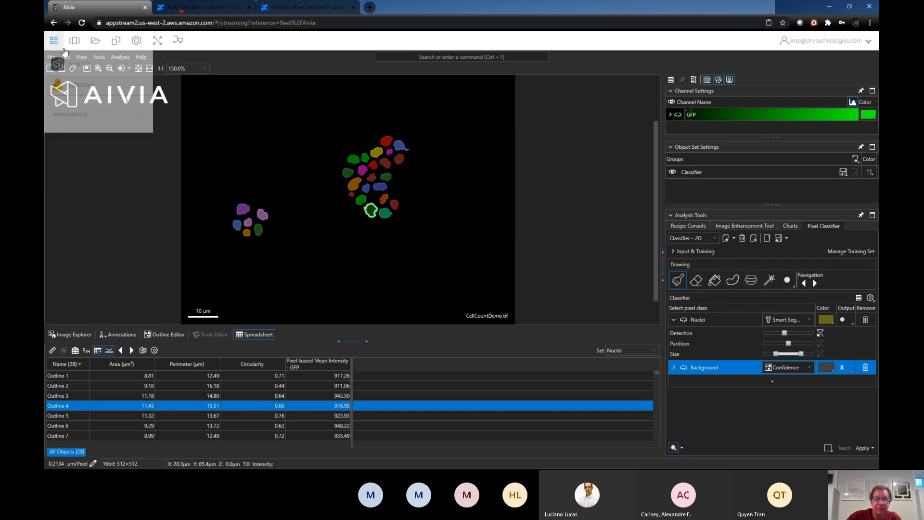
Step: Choose the magic wand drawing tool, hide the Classifier object set and show the GFP channel
click(774, 285)
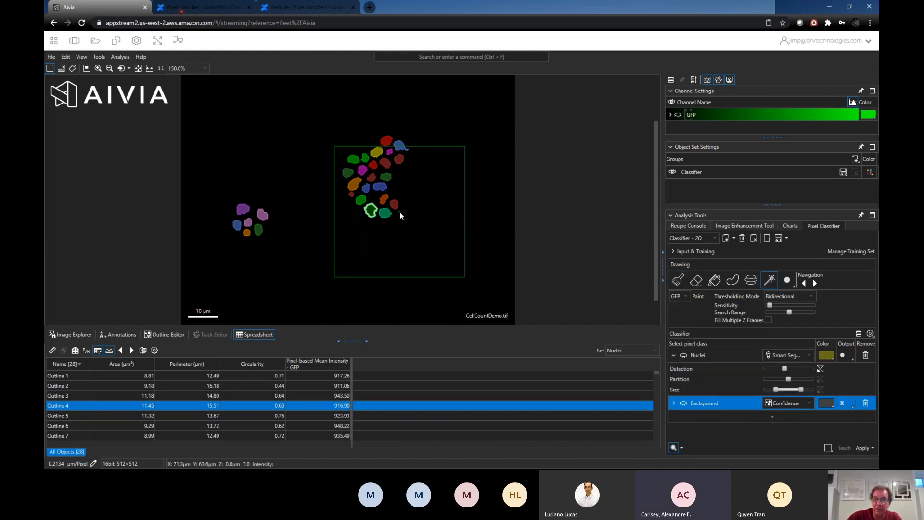
click(673, 172)
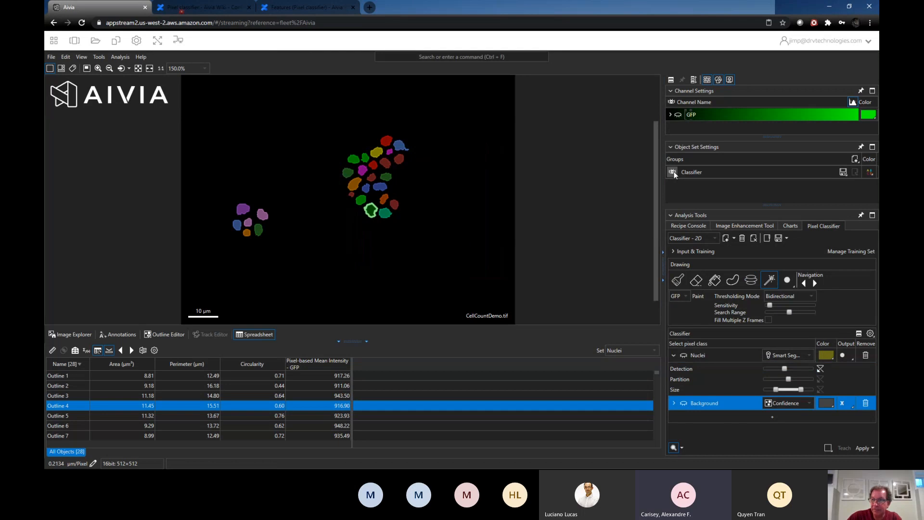
click(680, 115)
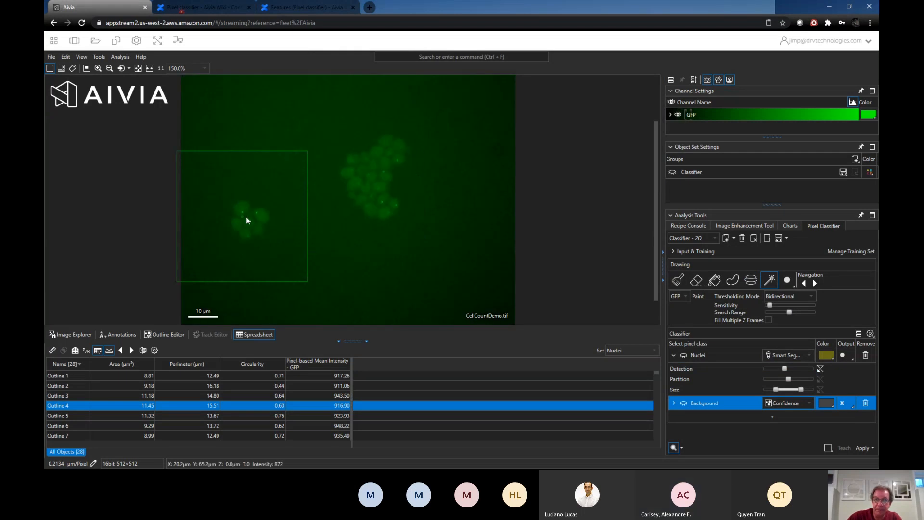
Step: Open the 3DObjTrackDemo image from the loaded images and narrow the magic wand's search area to about one nucleus
click(72, 335)
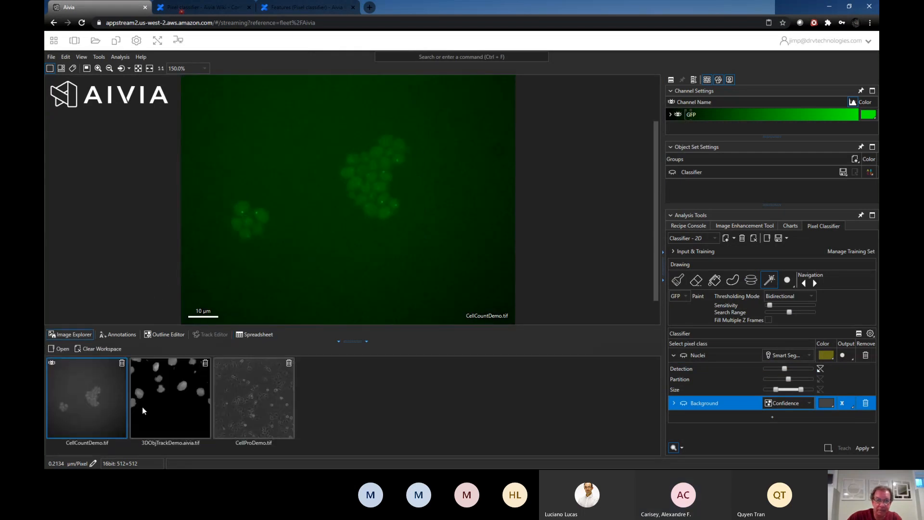
click(172, 402)
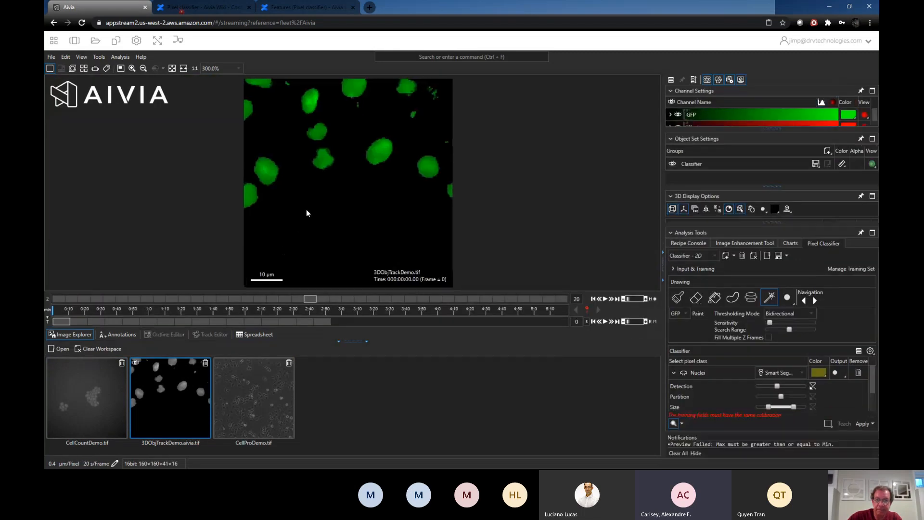
scroll(385, 155, down, 2)
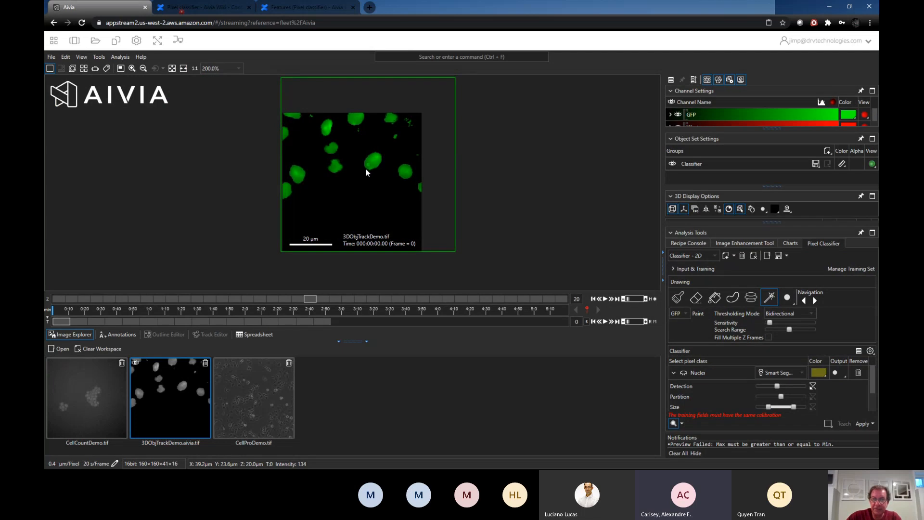
scroll(366, 171, up, 2)
scroll(365, 169, down, 6)
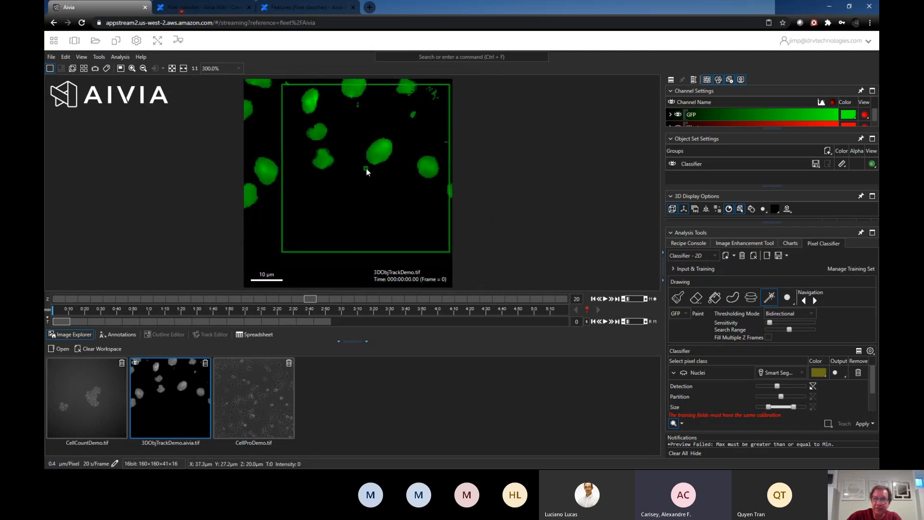
scroll(366, 169, down, 5)
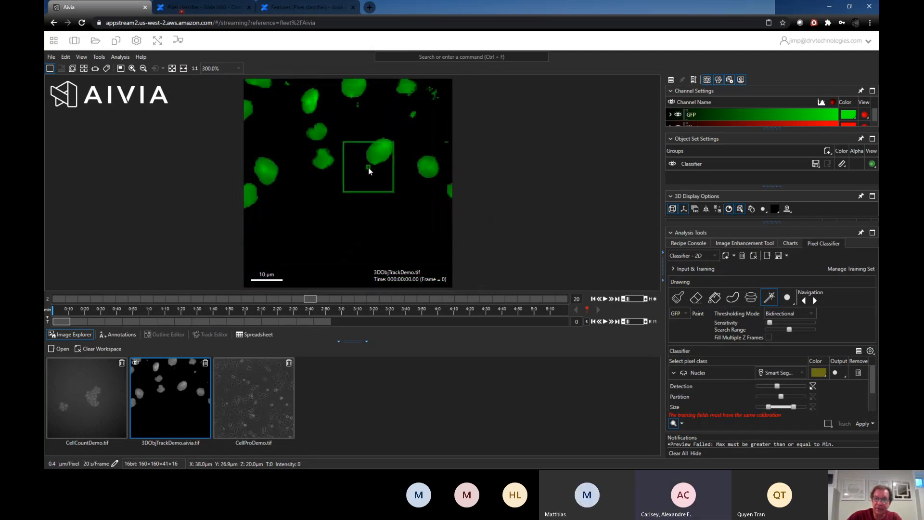
scroll(369, 169, up, 1)
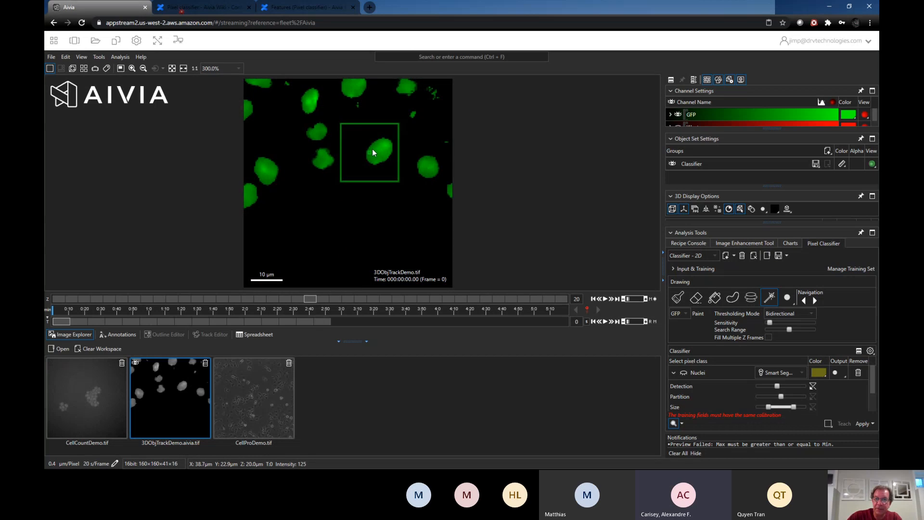
Step: Preview the magic wand selection on the nucleus near the image centre while varying its sensitivity
click(376, 155)
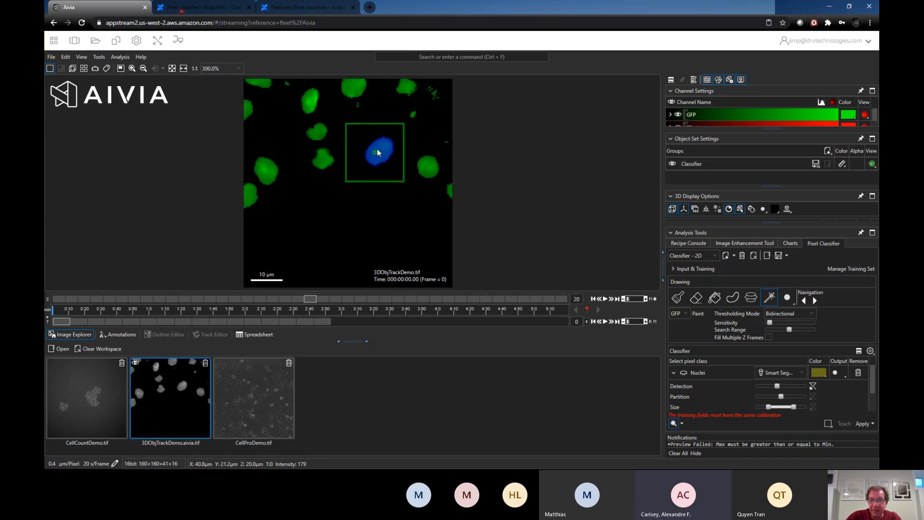
scroll(377, 149, down, 1)
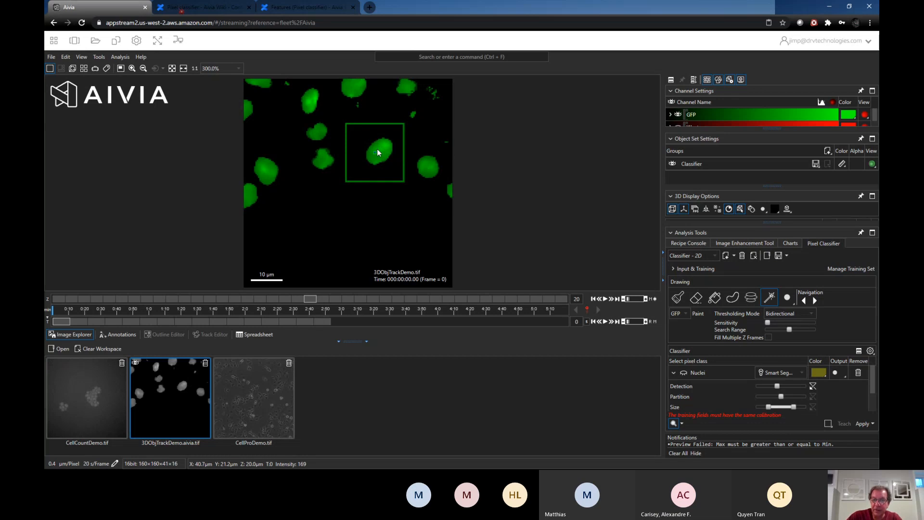
scroll(377, 148, up, 1)
scroll(377, 149, up, 1)
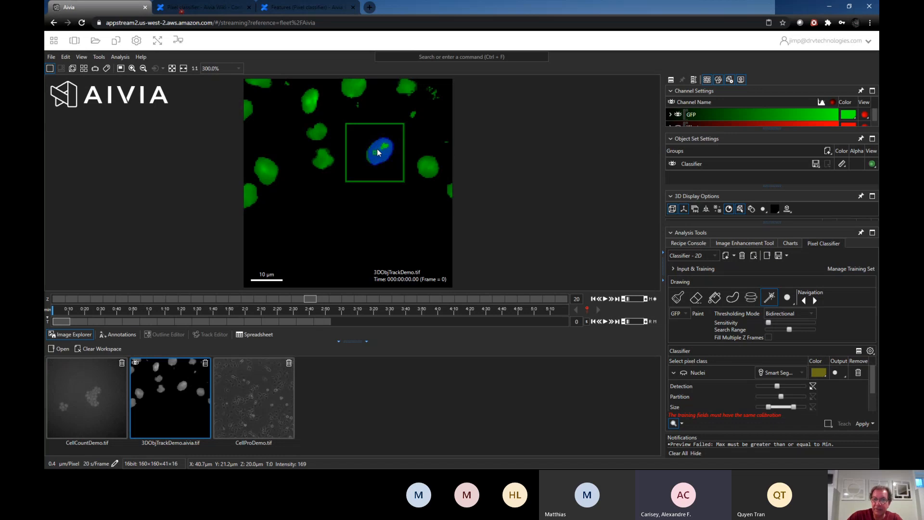
click(413, 135)
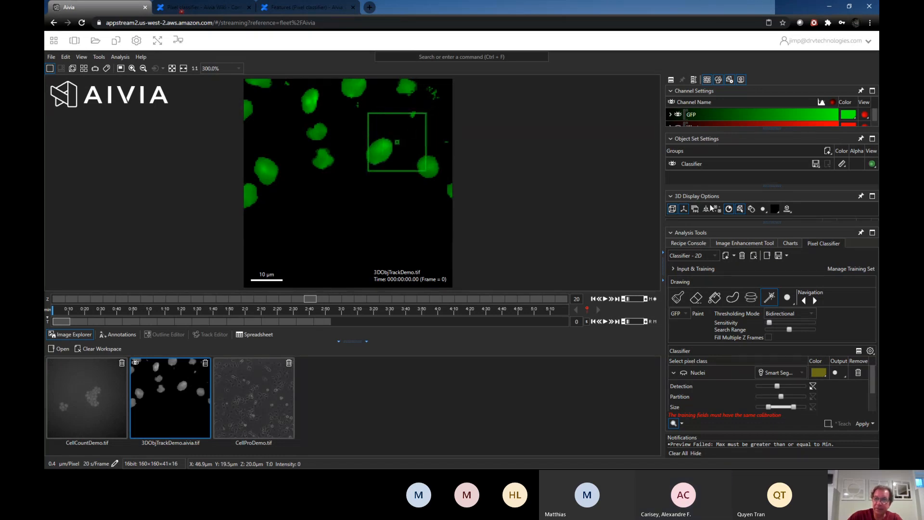
Step: Change the Nuclei class colour to red and its output type to Confidence
click(819, 373)
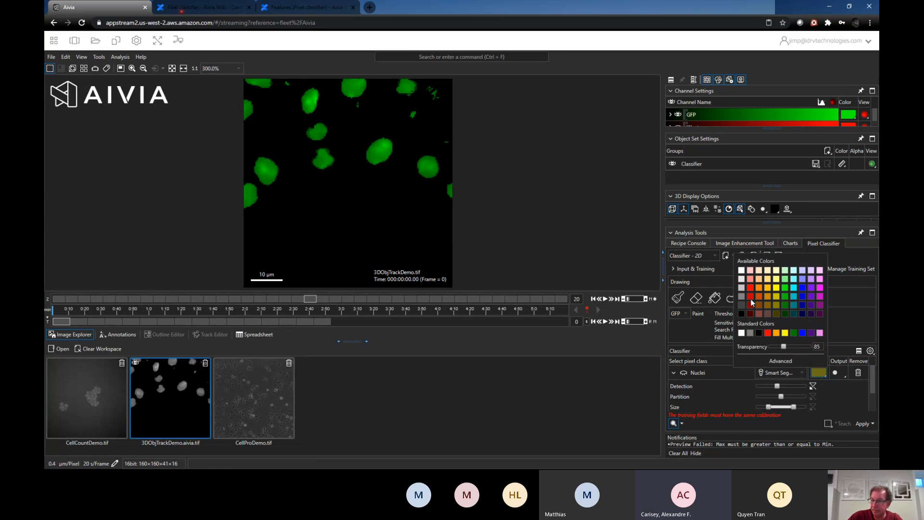
click(751, 321)
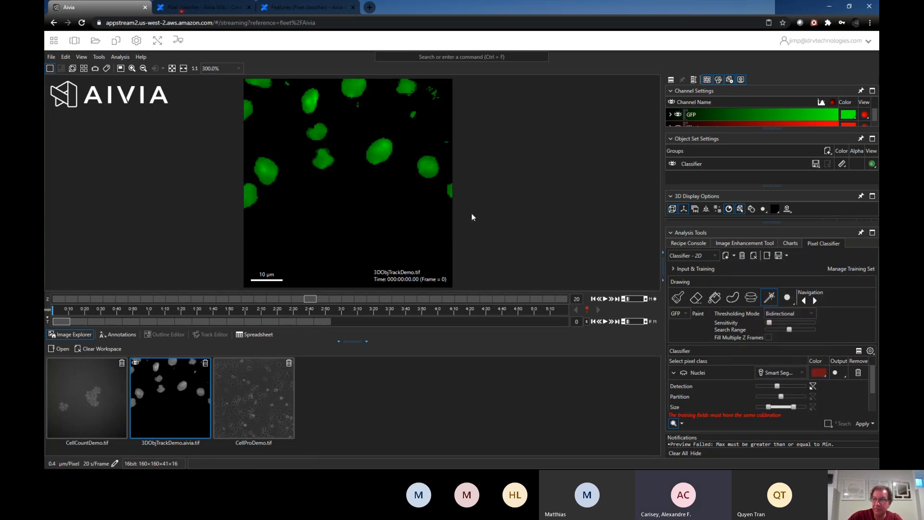
click(779, 374)
click(780, 381)
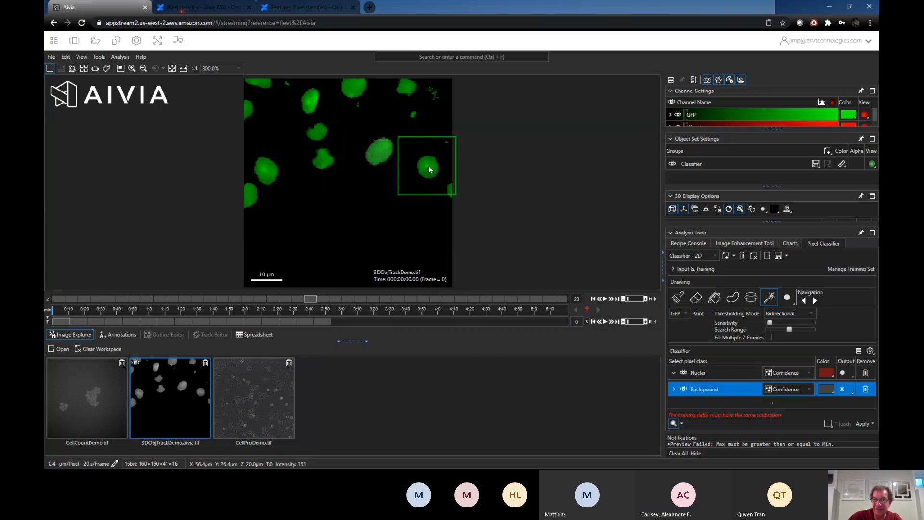
Step: Go to Z slice 24 and mark the small isolated nucleus with the magic wand, adjusting its sensitivity
drag(310, 299, 363, 299)
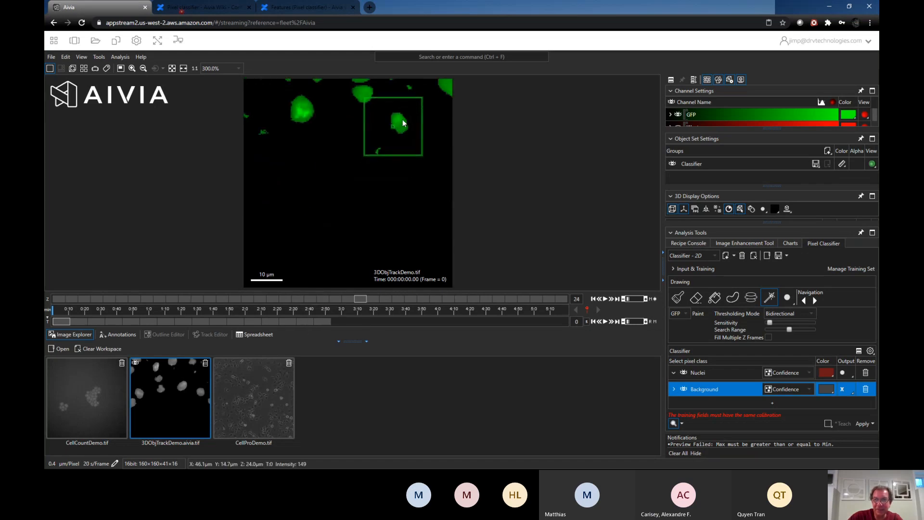
click(403, 125)
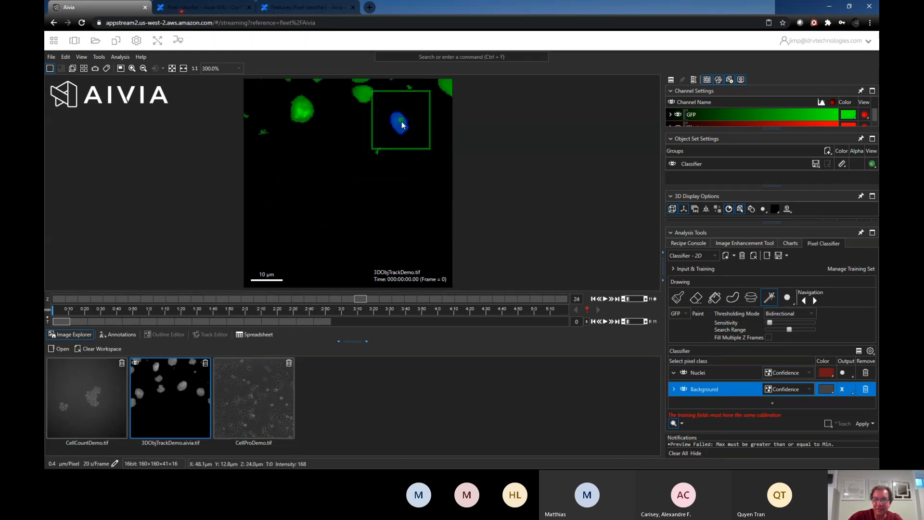
scroll(403, 141, down, 3)
scroll(404, 144, up, 1)
click(402, 142)
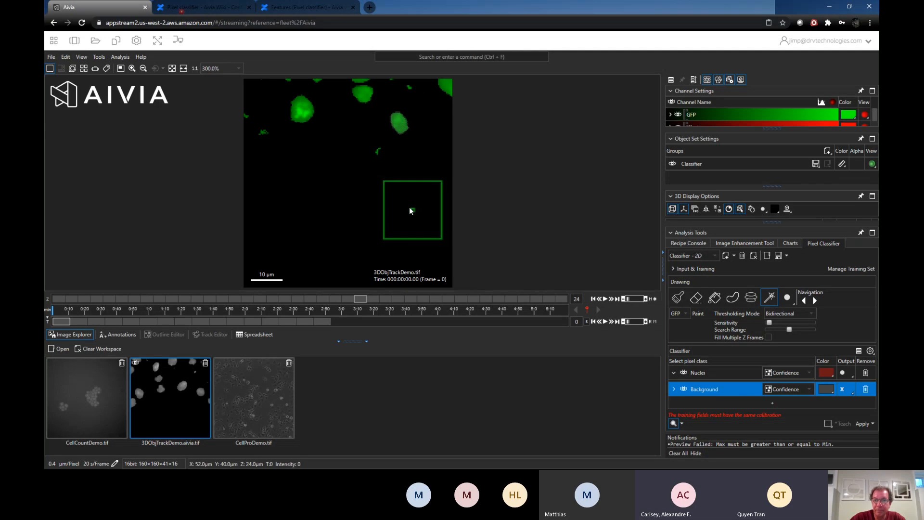
Step: Remove the 2D classifier and create a new 3D classifier
click(678, 299)
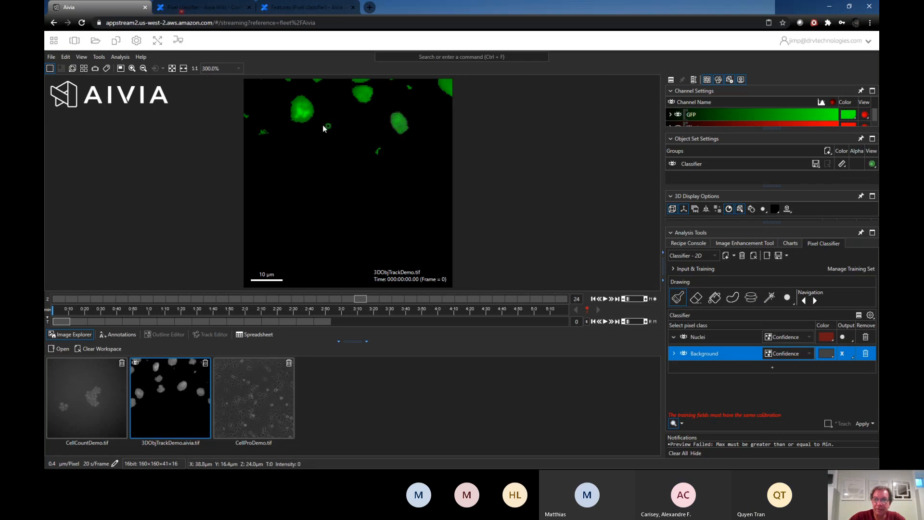
click(742, 256)
click(461, 293)
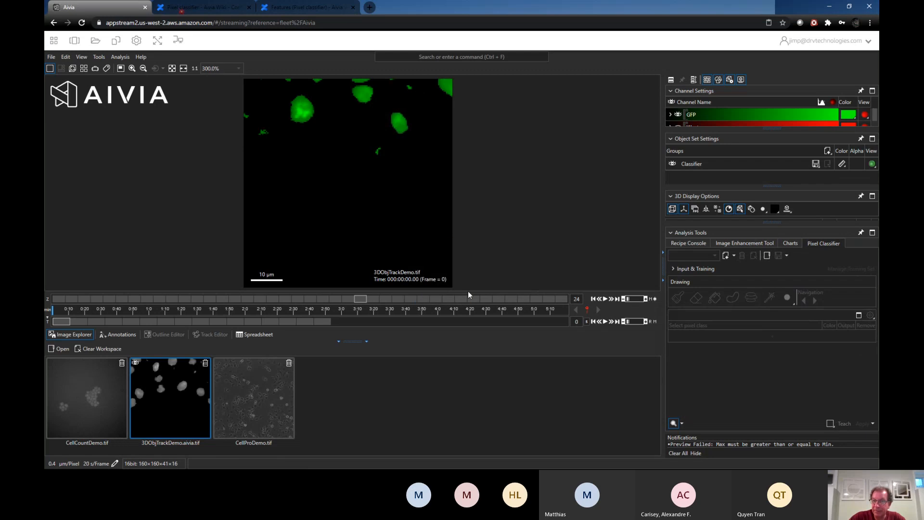
click(725, 256)
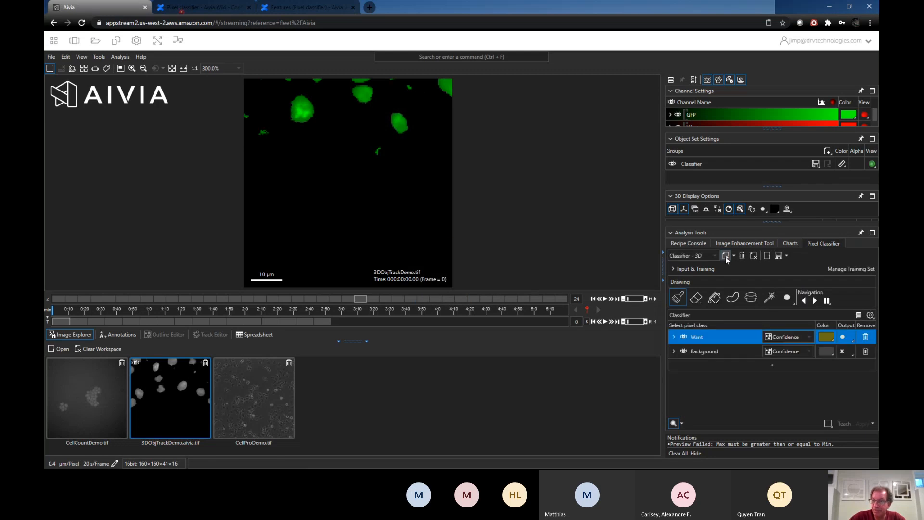
Step: Set the Want class colour to red and mark the isolated nucleus in slice 24 with the magic wand
click(769, 299)
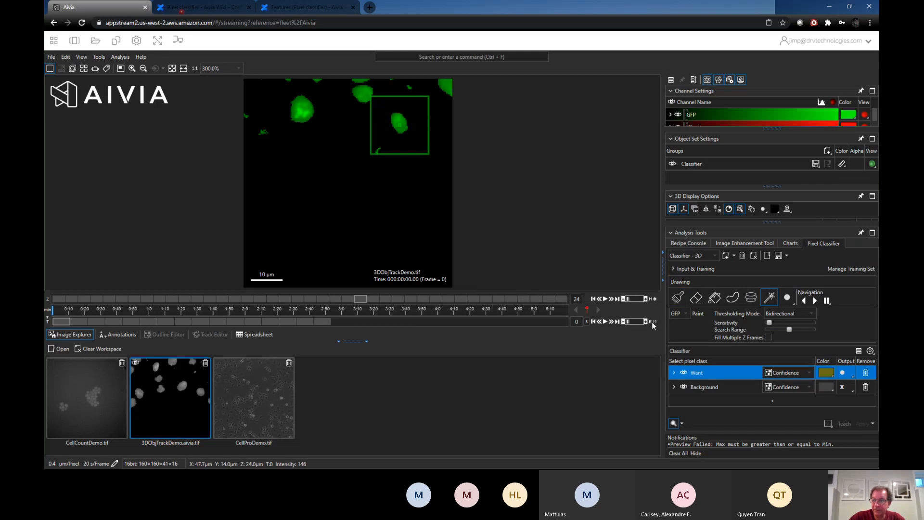
click(827, 374)
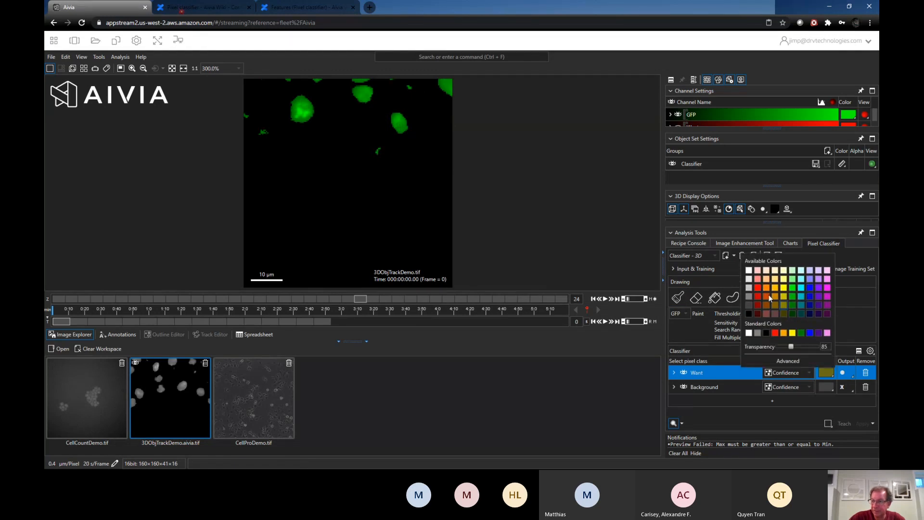
click(758, 287)
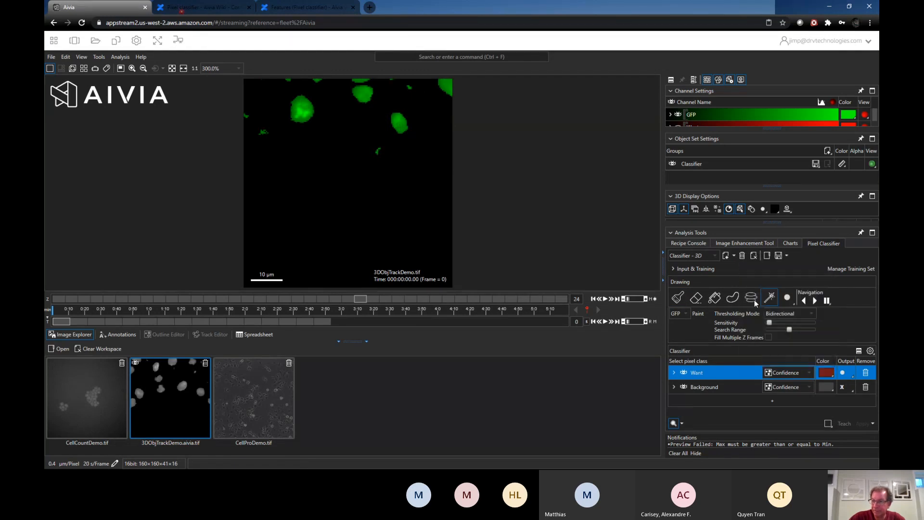
click(402, 126)
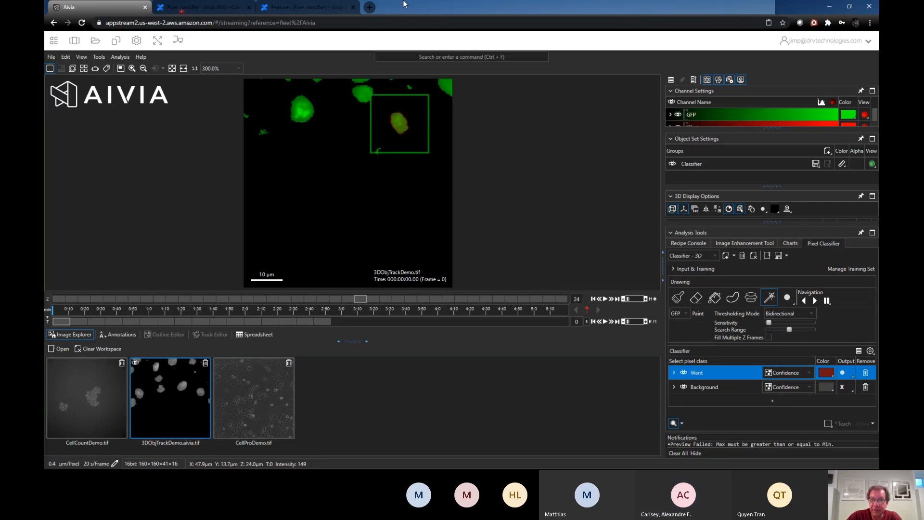
Step: Enlarge the Channel Settings area, show the Want channel together with GFP, and go to Z slice 17
click(680, 116)
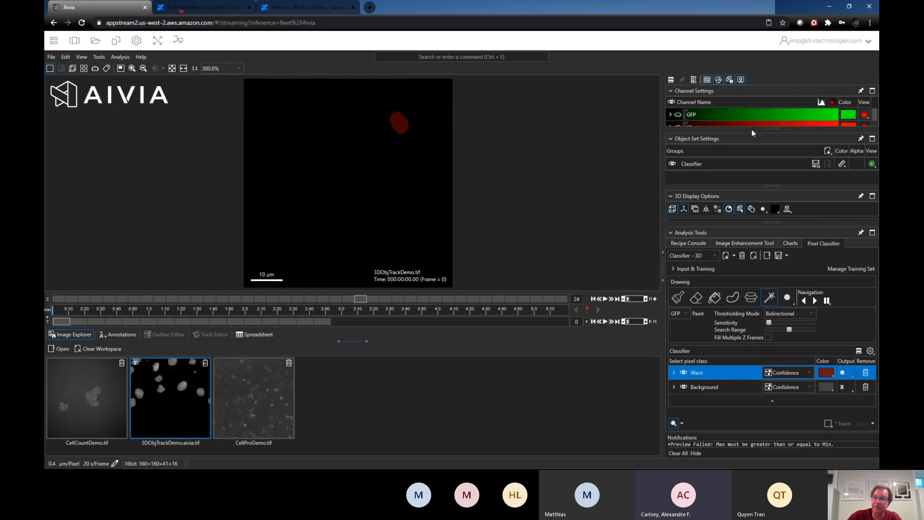
drag(768, 129, 747, 158)
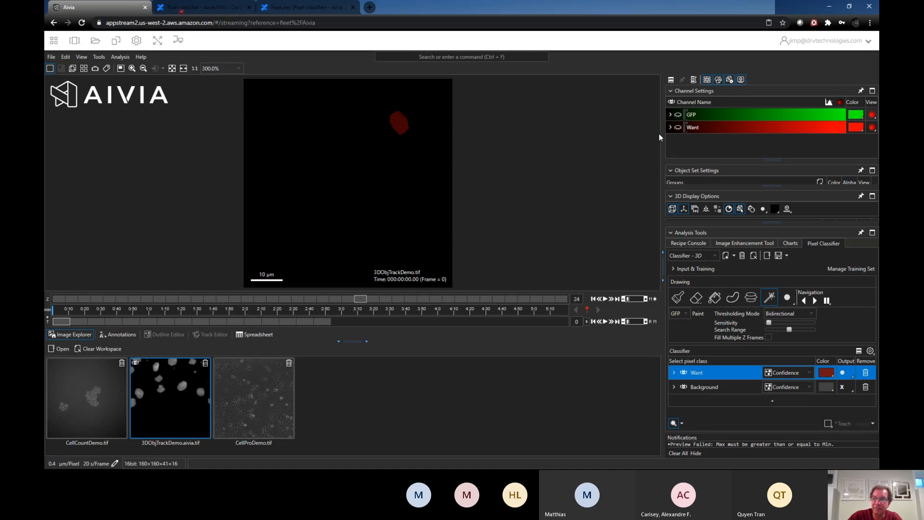
click(678, 126)
click(677, 114)
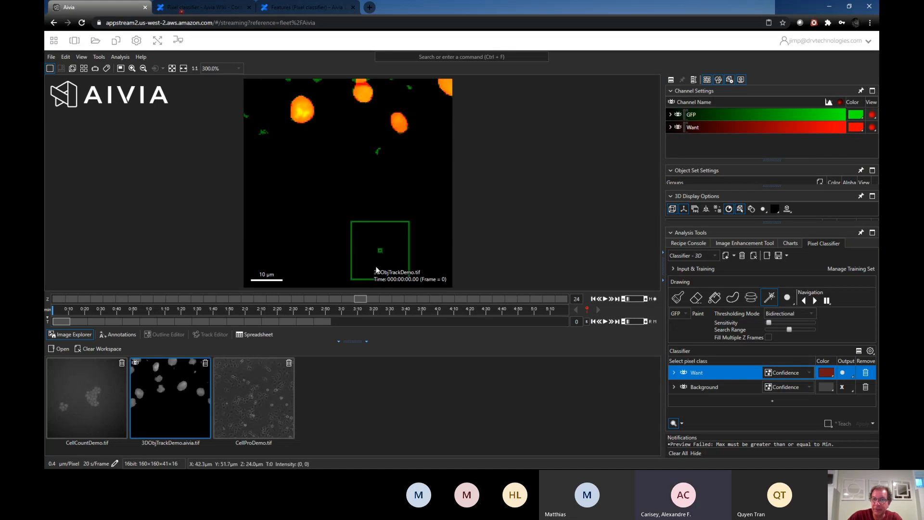
click(296, 300)
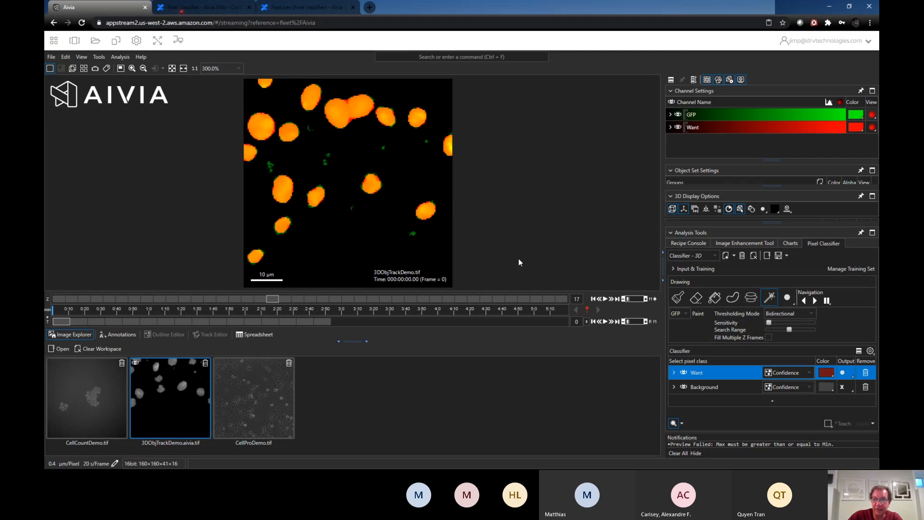
Step: Choose the paint brush, set the brush radius to 10, and switch to the eraser
click(679, 298)
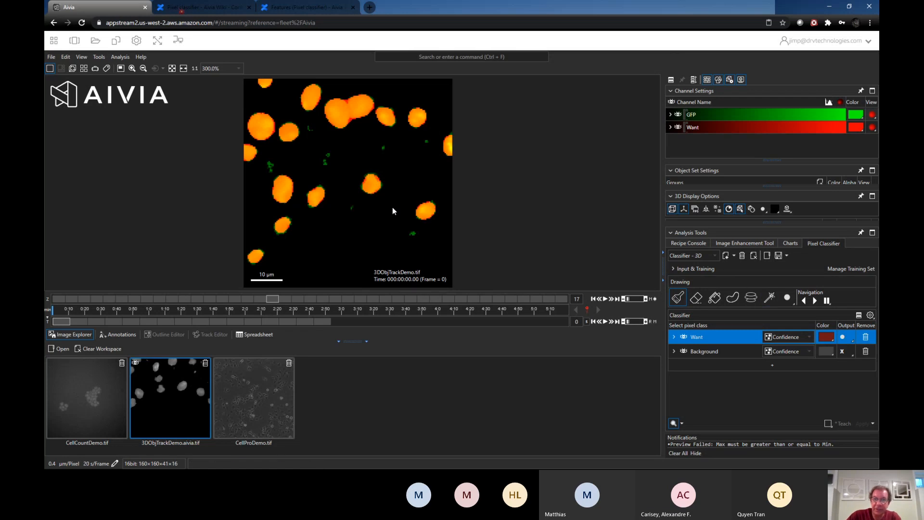
scroll(385, 203, up, 5)
click(789, 302)
drag(733, 313, 741, 313)
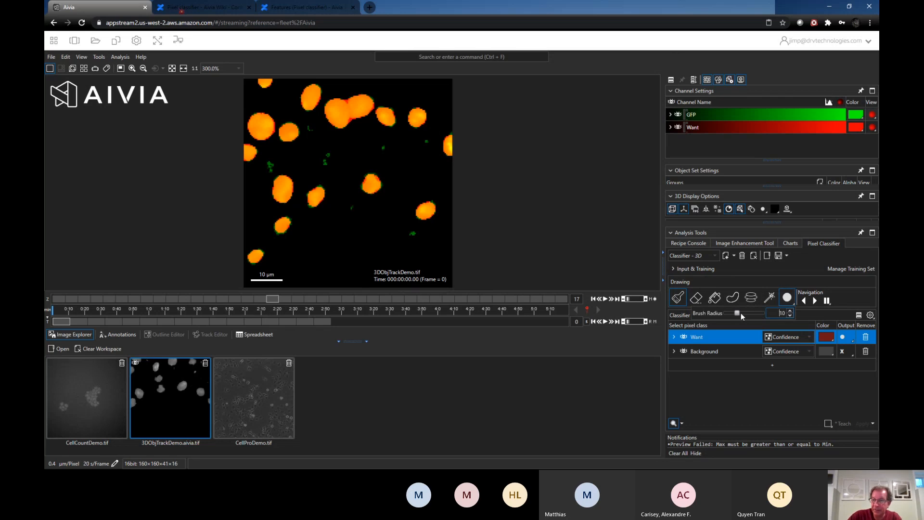
click(699, 300)
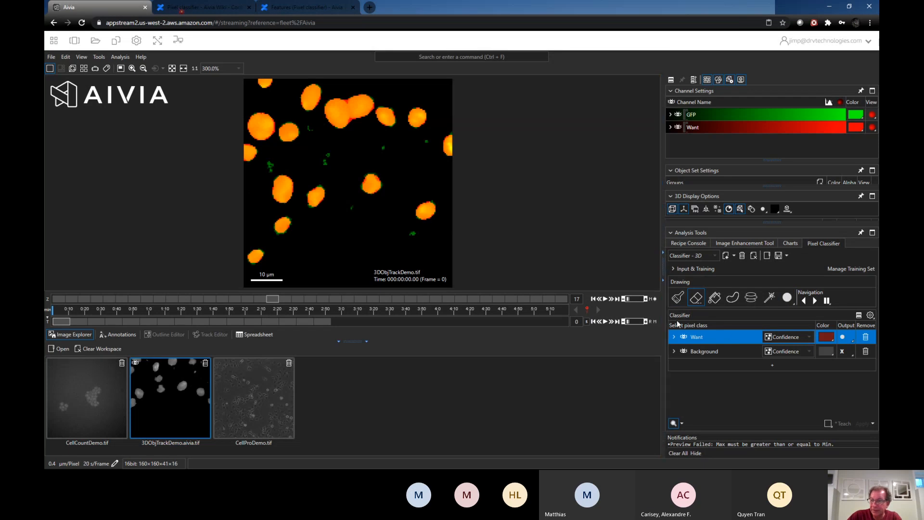
Step: Delete the Want and Background classes from the 3D classifier
click(866, 337)
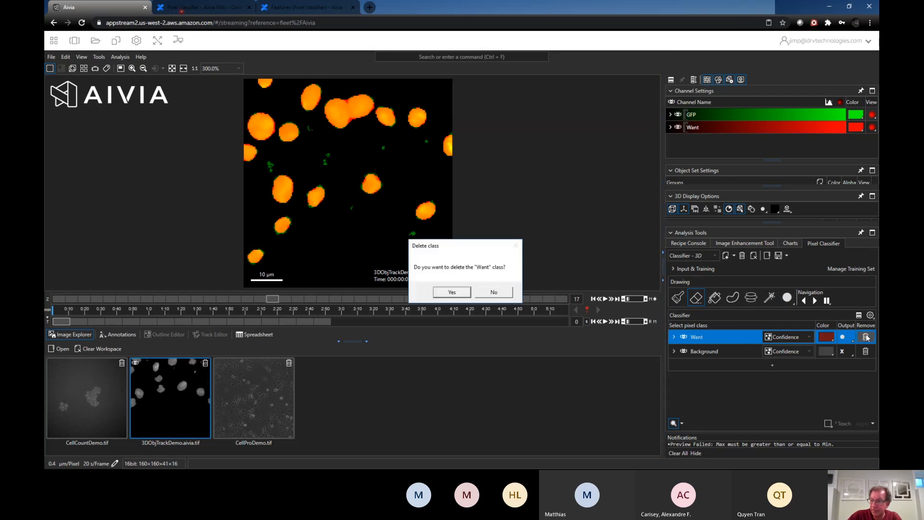
click(438, 294)
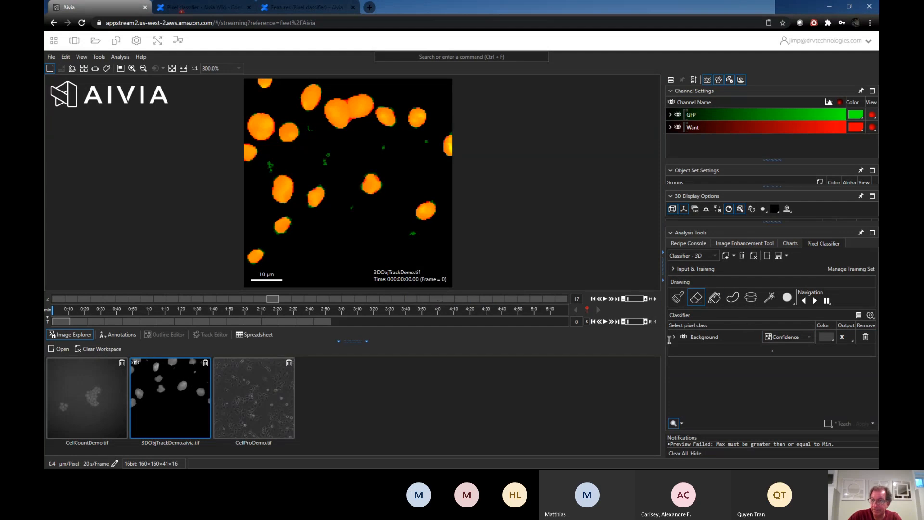
click(865, 338)
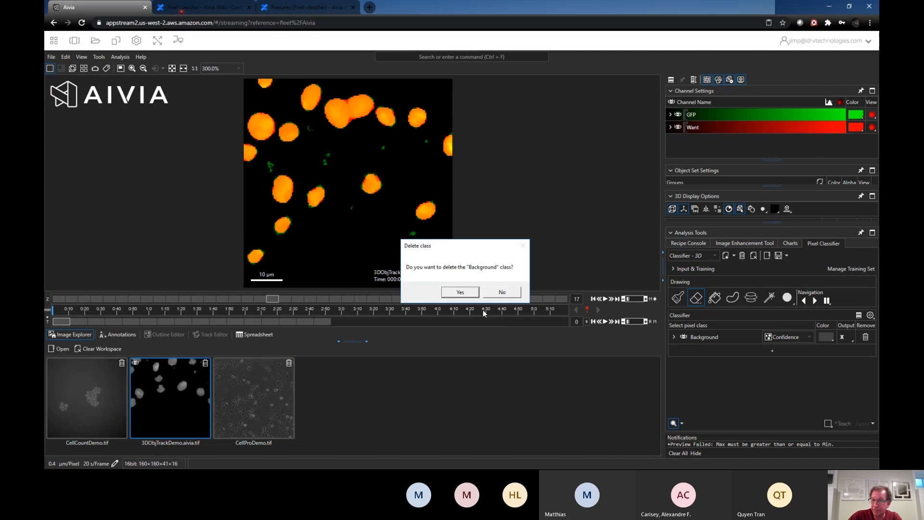
click(471, 294)
Step: Remove the emptied 3D classifier and create a fresh 3D classifier
click(743, 256)
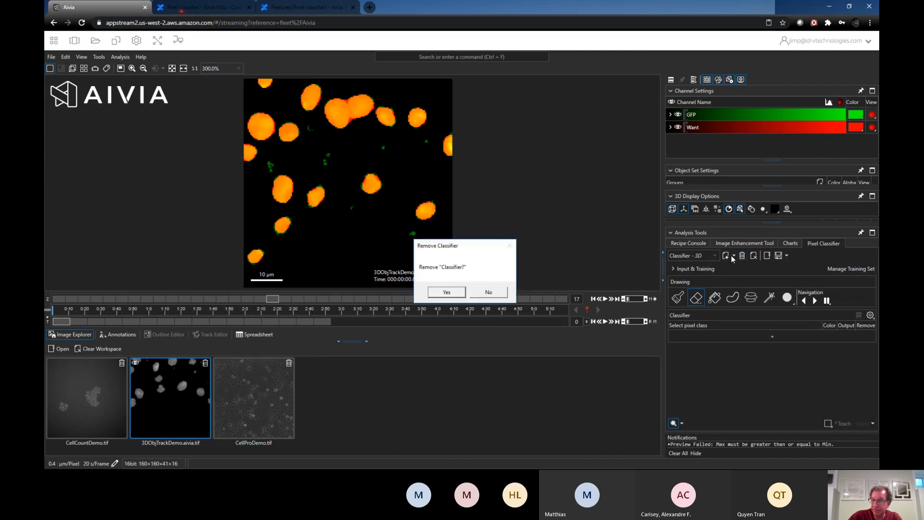
key(Return)
click(726, 256)
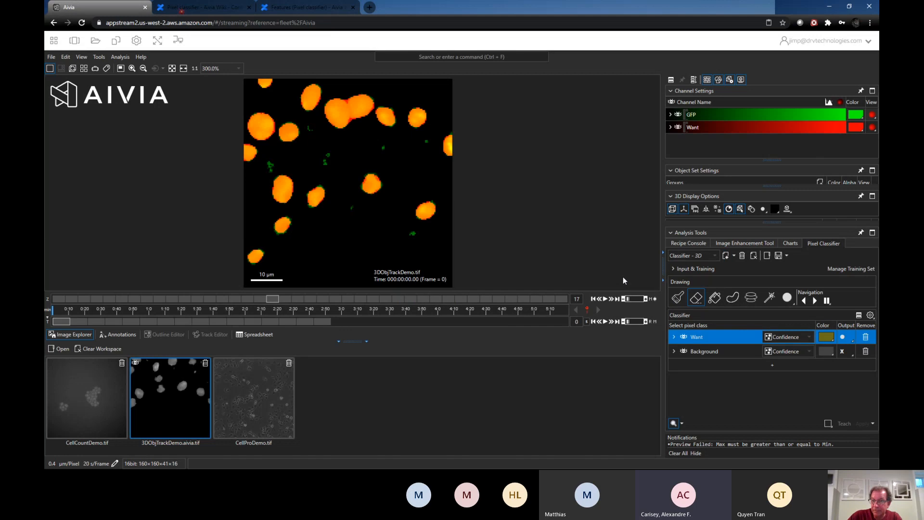
Step: Hide the Want channel and paint two Background strokes with the paint brush through the dark area between nuclei on slice 17
click(679, 127)
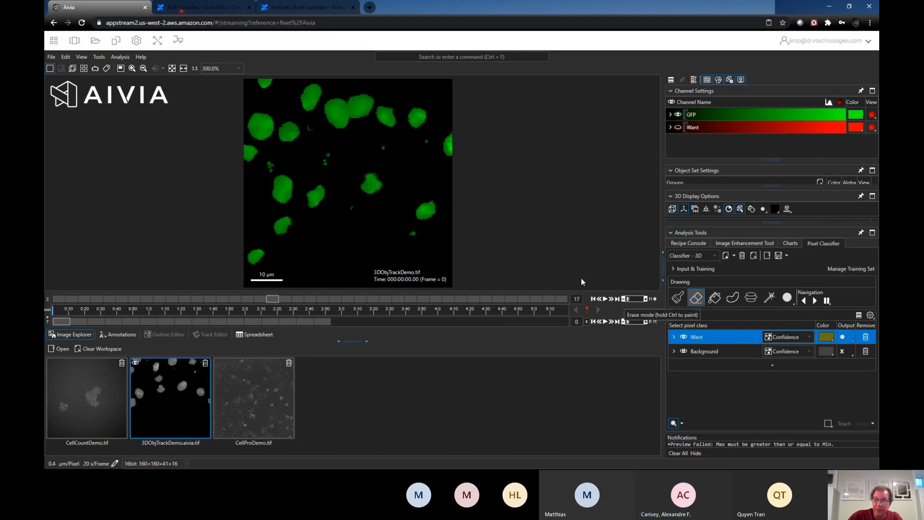
click(675, 298)
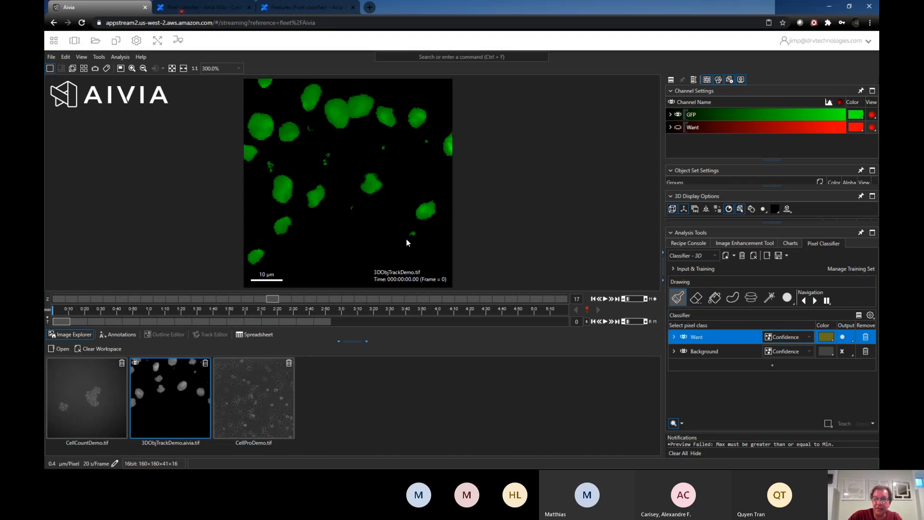
click(704, 348)
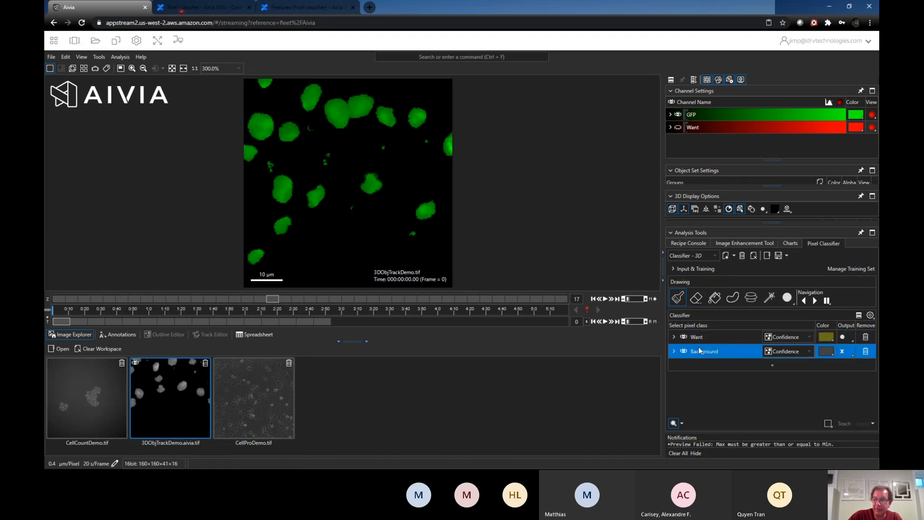
drag(367, 219, 337, 198)
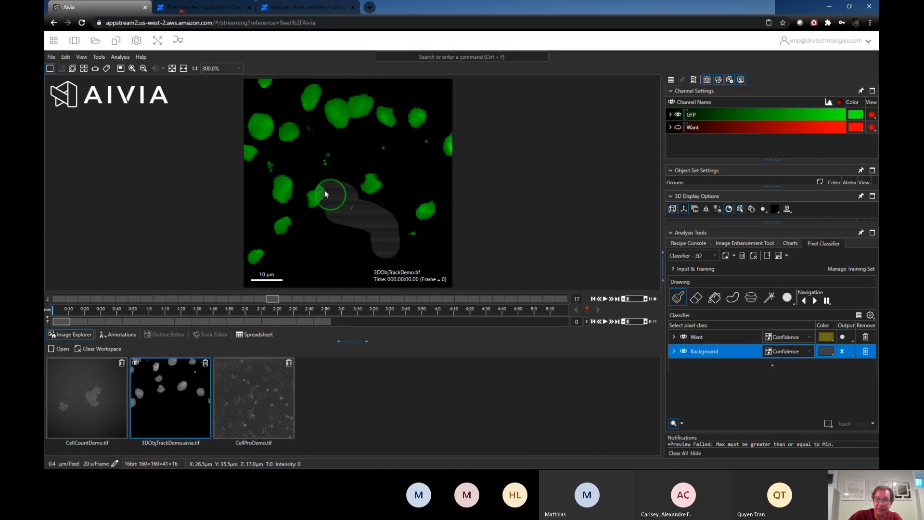
drag(327, 159, 322, 194)
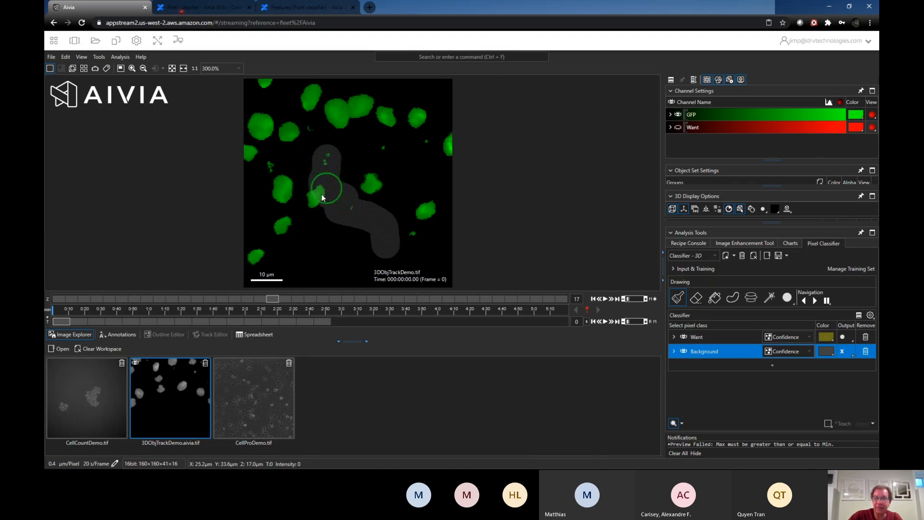
Step: Erase the Background paint covering the small nucleus beside the stroke, using a smaller eraser
click(697, 297)
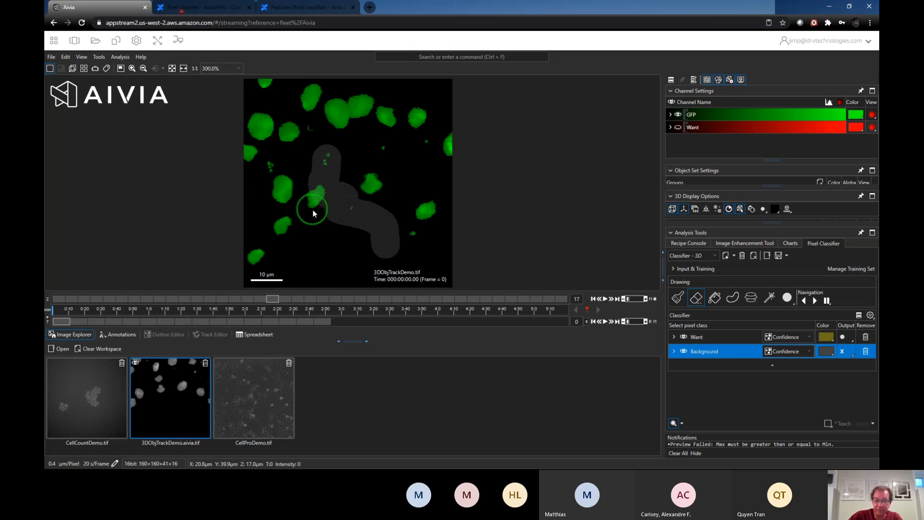
scroll(319, 205, up, 2)
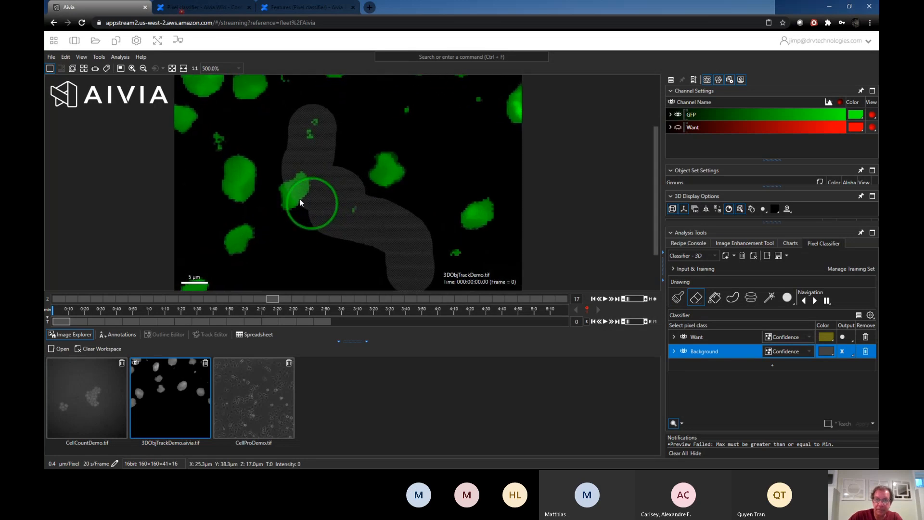
click(298, 198)
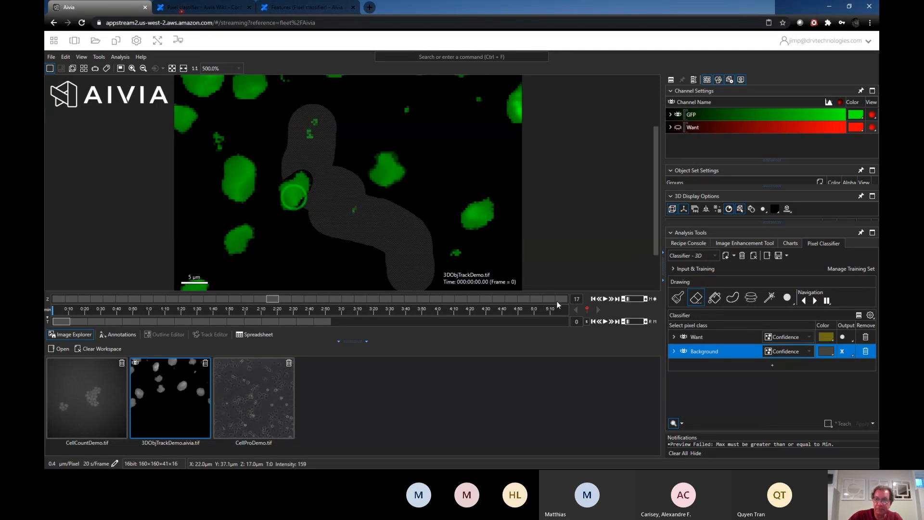
Step: Paint a thin Want outline around the nucleus in the image's lower right and choose the fill tool
click(711, 302)
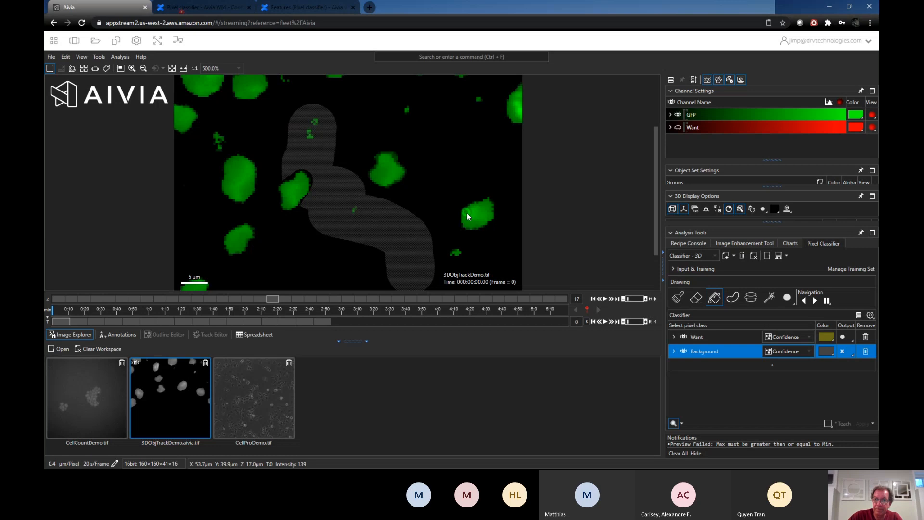
click(694, 339)
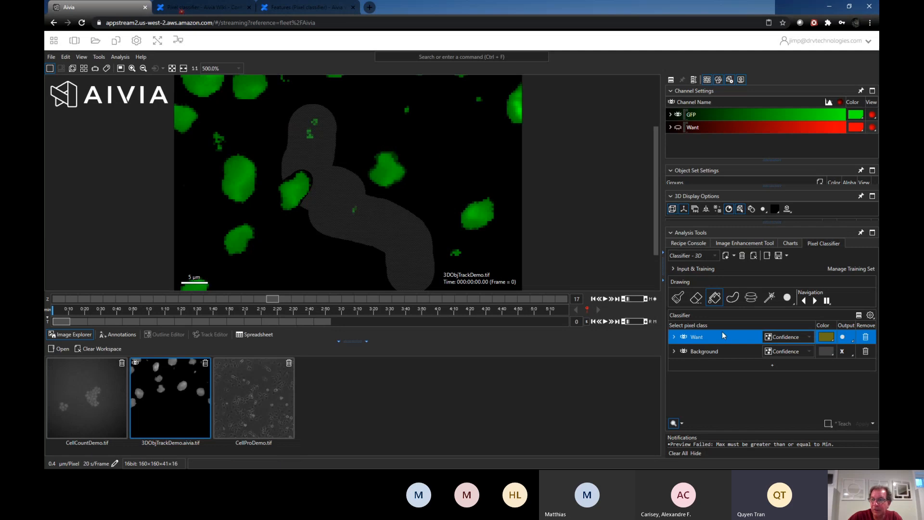
click(676, 301)
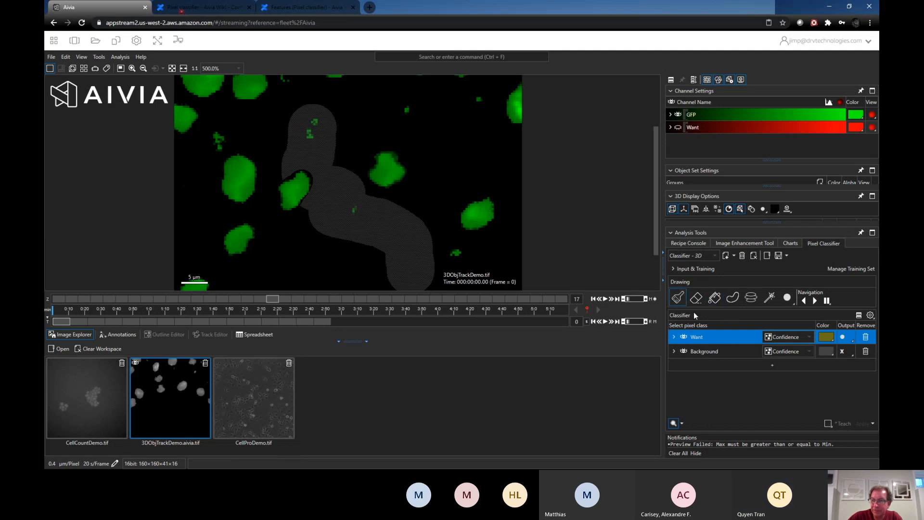
scroll(476, 201, down, 4)
mouse_move(472, 201)
mouse_down()
mouse_move(466, 208)
mouse_move(478, 236)
mouse_move(497, 206)
mouse_up()
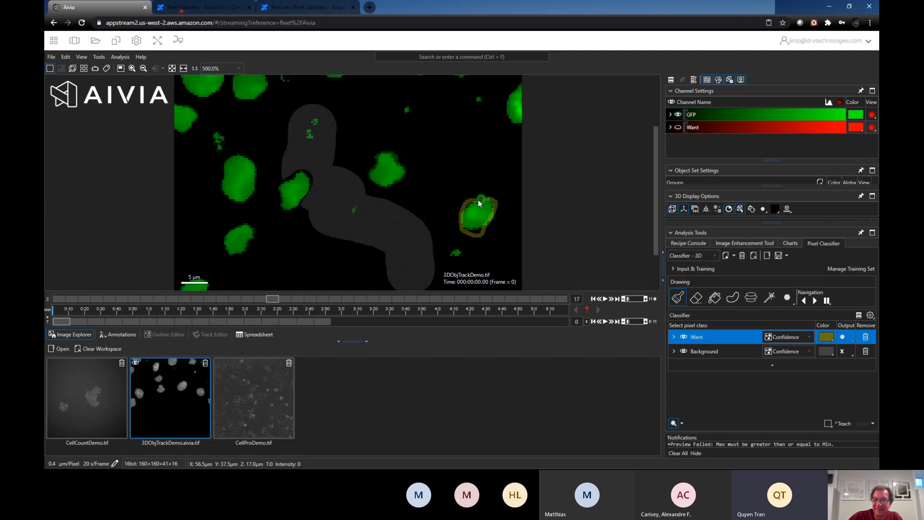
click(712, 298)
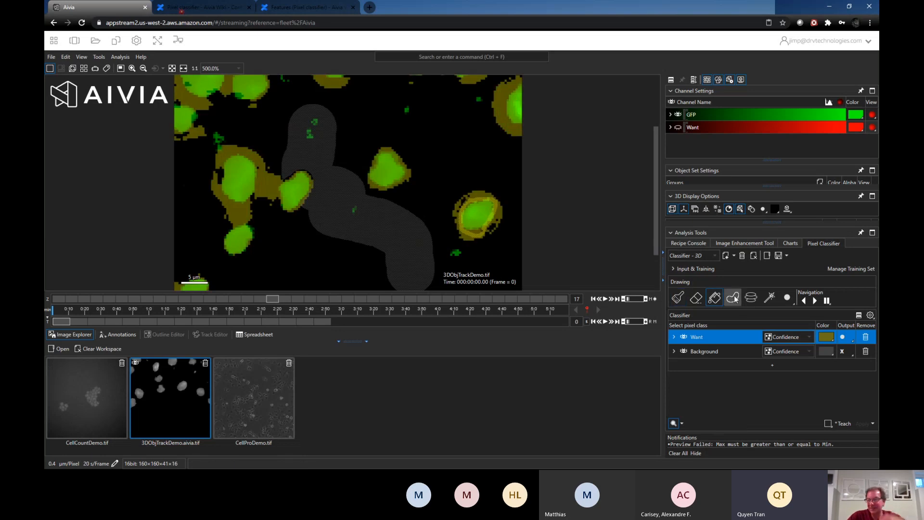
Step: Turn off the classifier preview and choose the filled freehand region tool
click(732, 298)
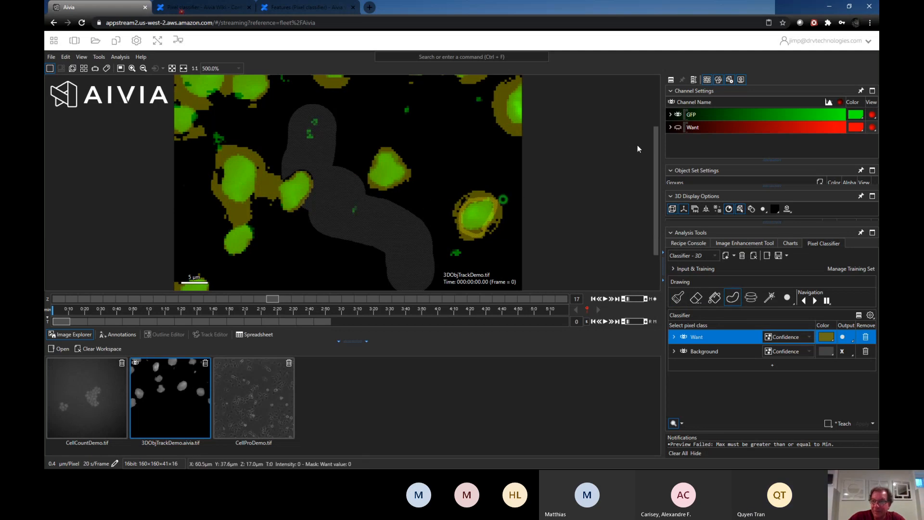
click(675, 424)
click(695, 303)
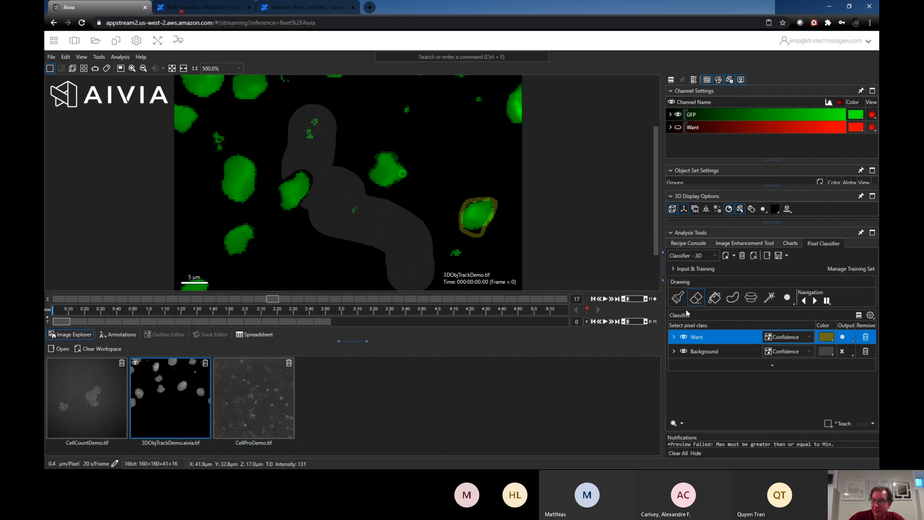
click(732, 298)
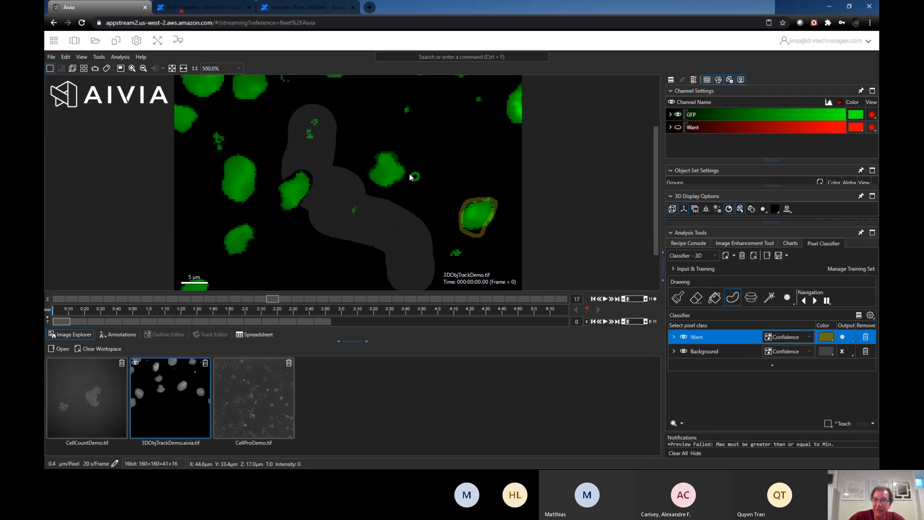
Step: Draw filled freehand Background regions in the dark area around the central nucleus and over the central nucleus itself
click(711, 352)
mouse_move(462, 181)
mouse_down()
mouse_move(458, 138)
mouse_move(434, 126)
mouse_up()
mouse_move(434, 174)
mouse_down()
mouse_move(409, 187)
mouse_move(407, 205)
mouse_move(423, 241)
mouse_move(433, 232)
mouse_up()
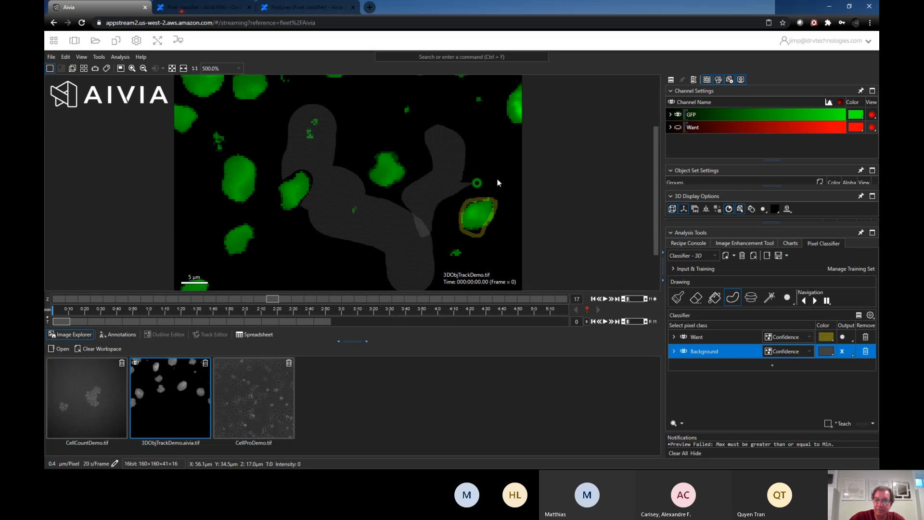
mouse_move(486, 144)
mouse_down()
mouse_move(465, 121)
mouse_move(426, 109)
mouse_move(399, 110)
mouse_move(404, 133)
mouse_up()
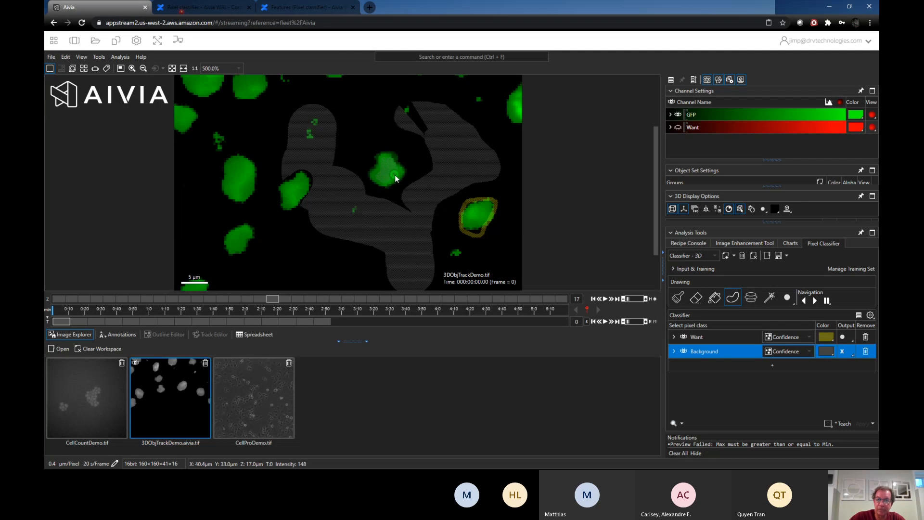
Step: Change the Want class colour to red
click(824, 338)
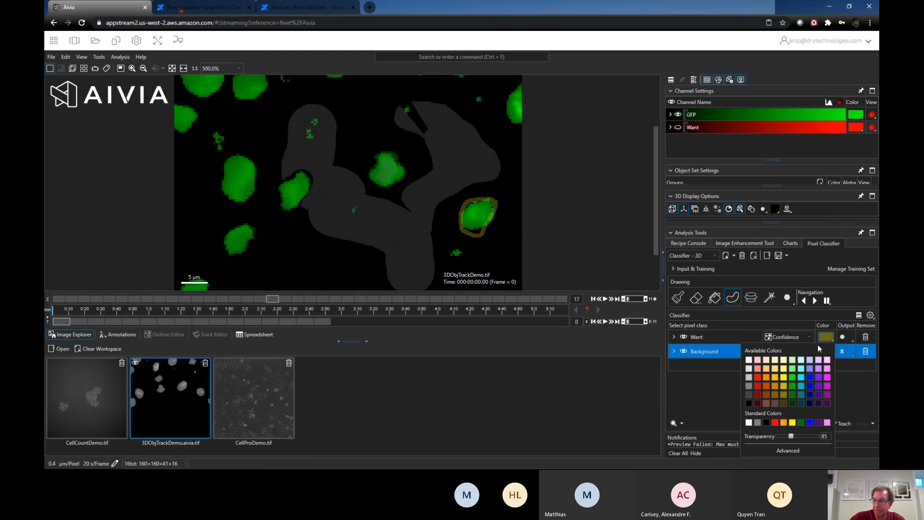
click(758, 377)
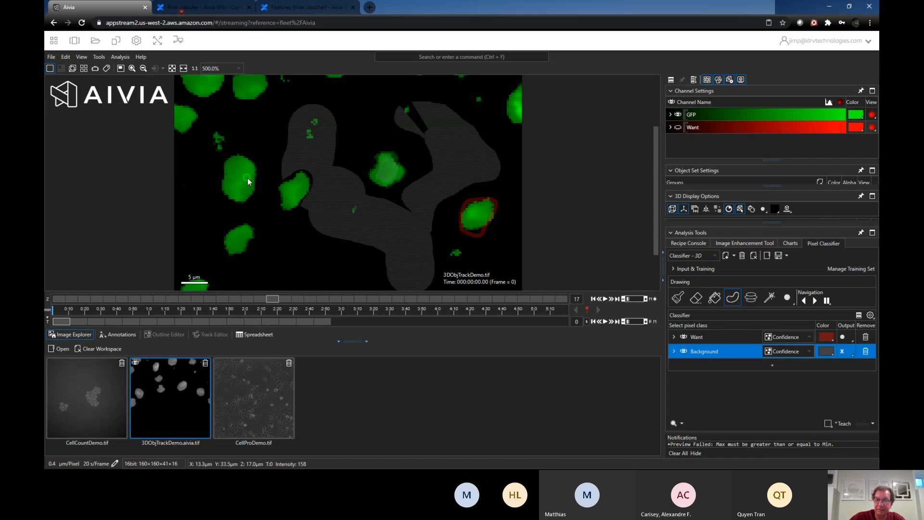
Step: Draw a filled Background region over the large nucleus on the image's left and a Want region inside the central nucleus
mouse_move(233, 158)
mouse_down()
mouse_move(224, 182)
mouse_move(250, 194)
mouse_move(252, 163)
mouse_up()
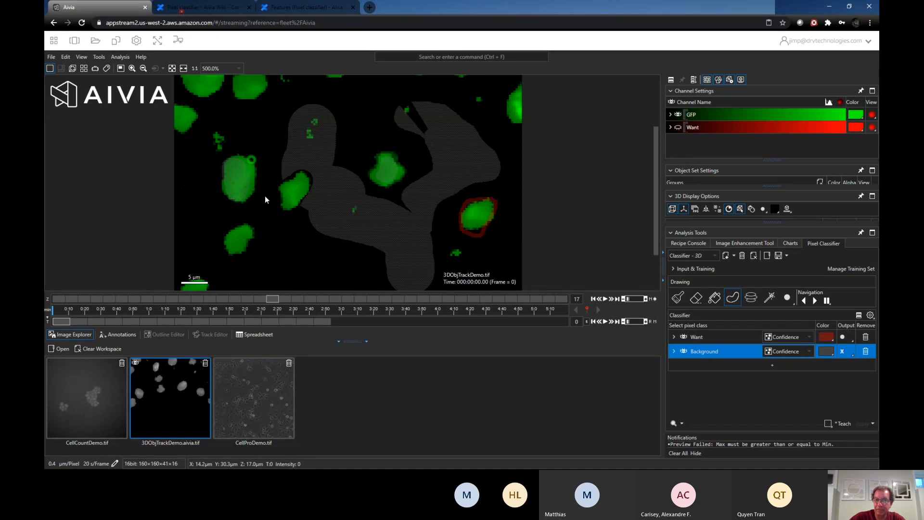
click(716, 339)
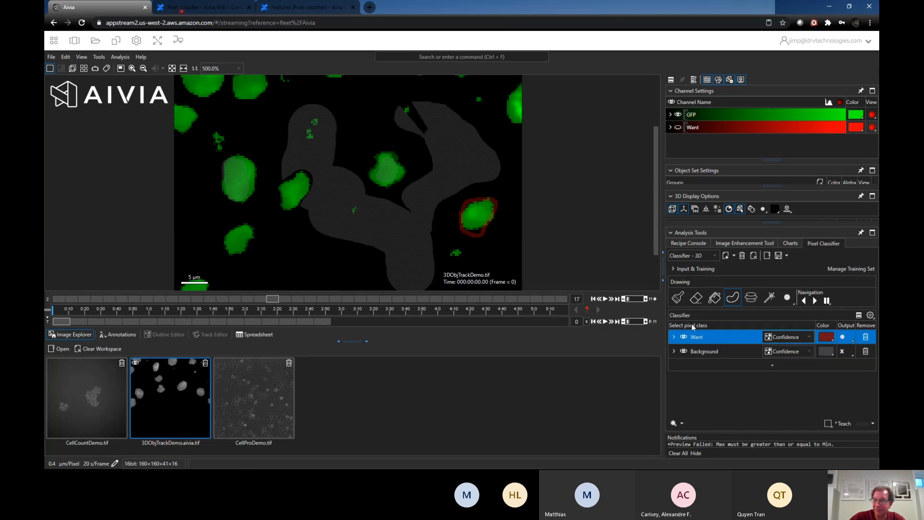
drag(388, 156, 377, 181)
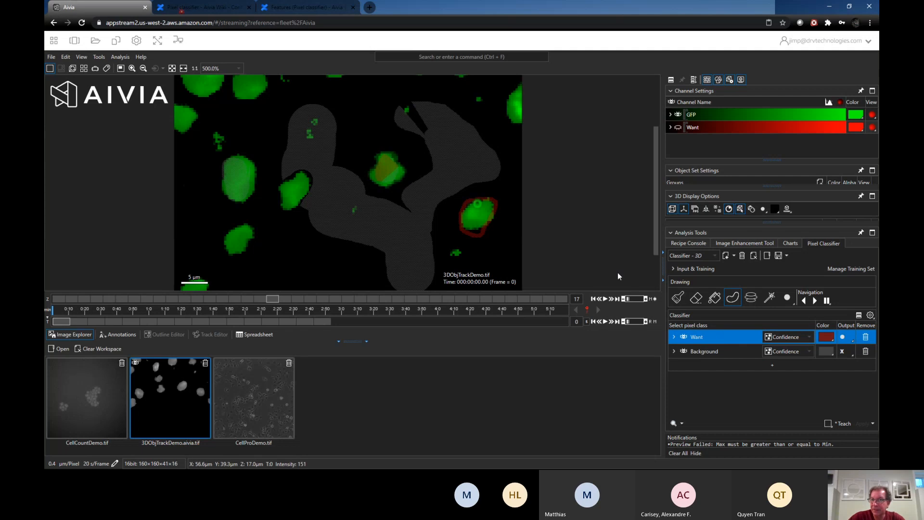
Step: Outline the large nucleus on the image's left on slice 17 for the Want class with the 3D drawing tool
click(752, 299)
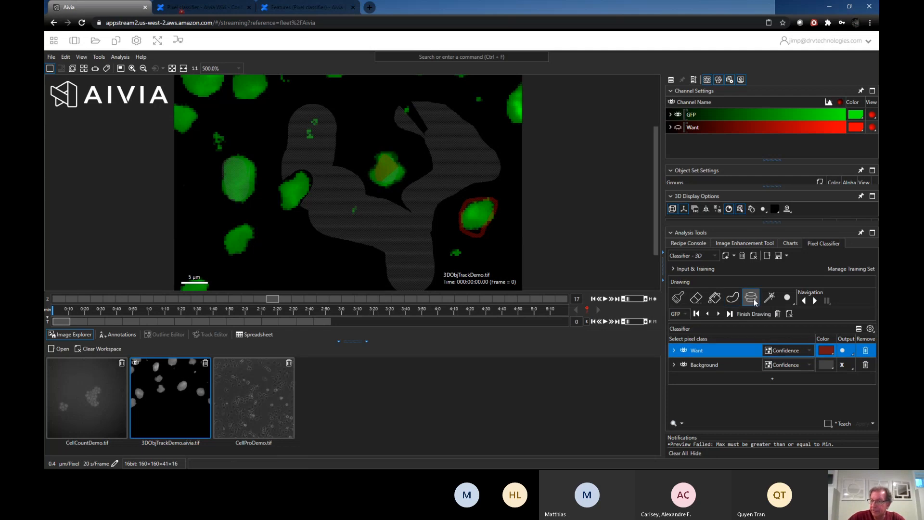
key(Down)
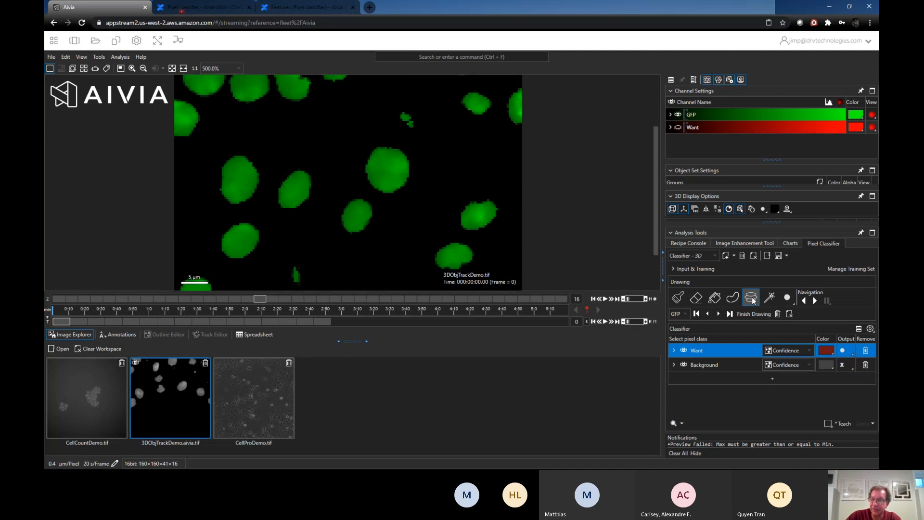
key(Up)
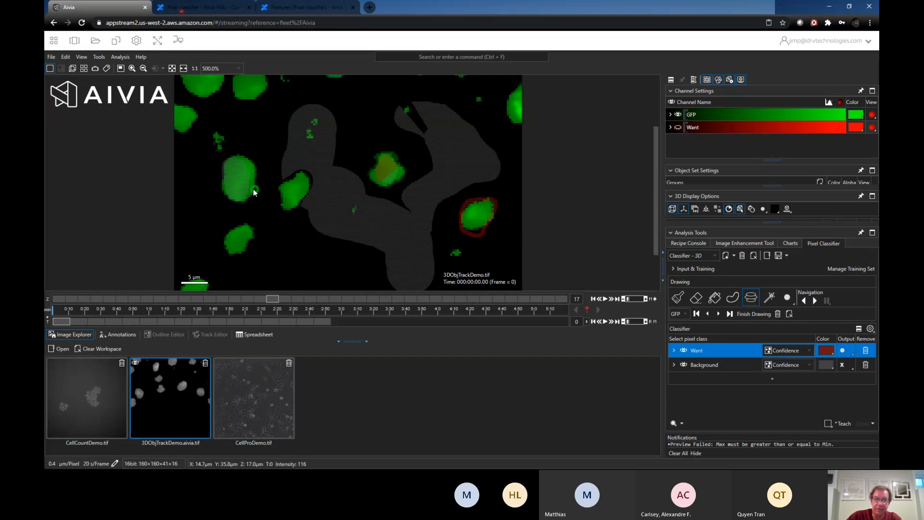
mouse_move(255, 173)
mouse_down()
mouse_move(250, 157)
mouse_move(226, 161)
mouse_move(225, 187)
mouse_move(243, 203)
mouse_up()
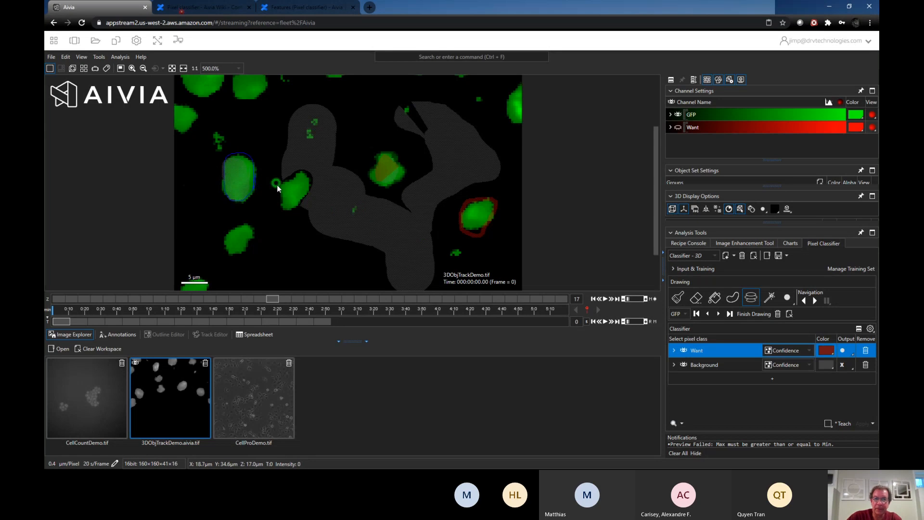
Step: Check the nucleus outline across slices 14 to 19 and finish the 3D drawing as a Want region
scroll(277, 188, down, 1)
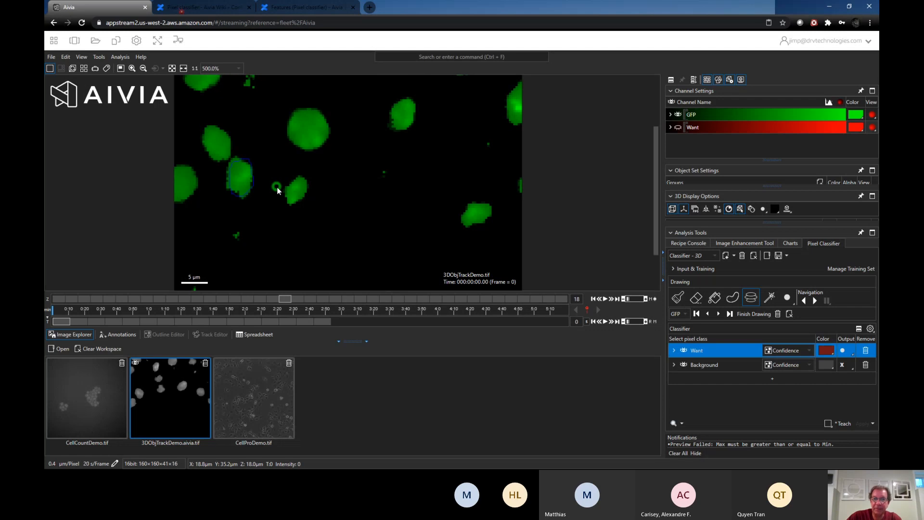
scroll(277, 189, down, 1)
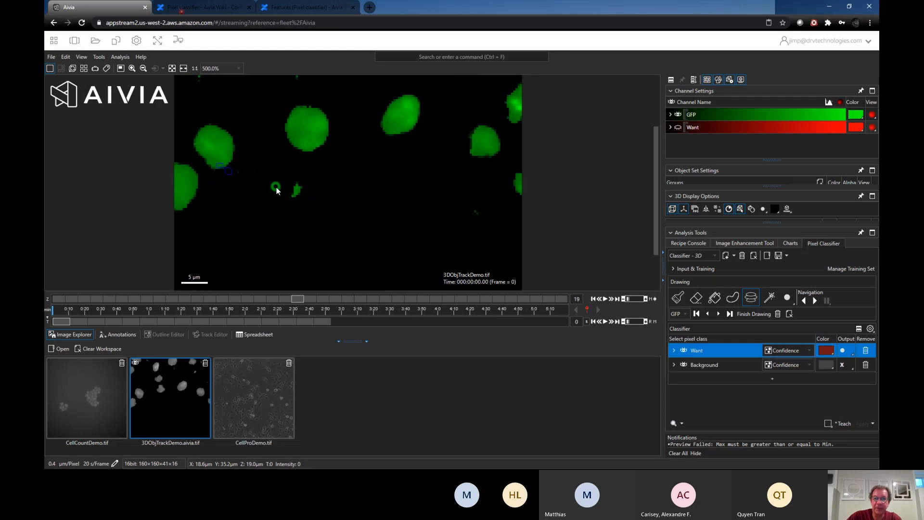
scroll(275, 190, up, 1)
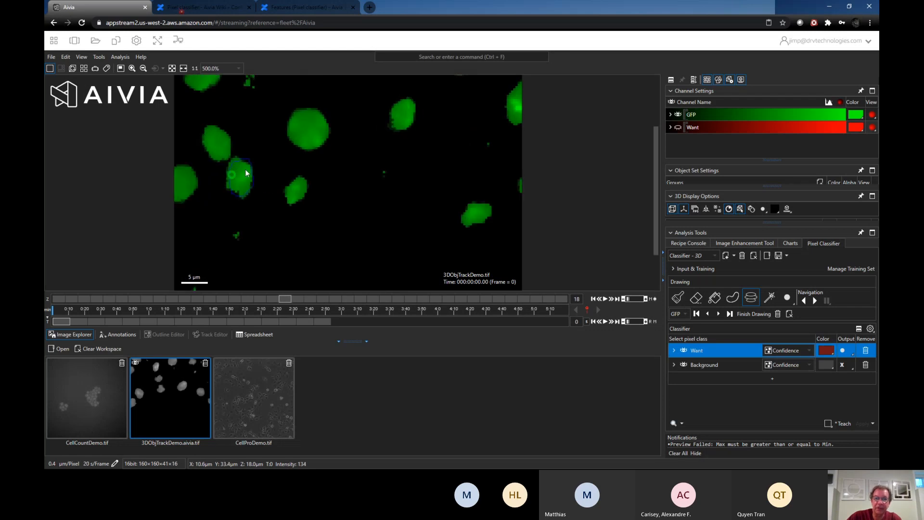
scroll(263, 181, up, 2)
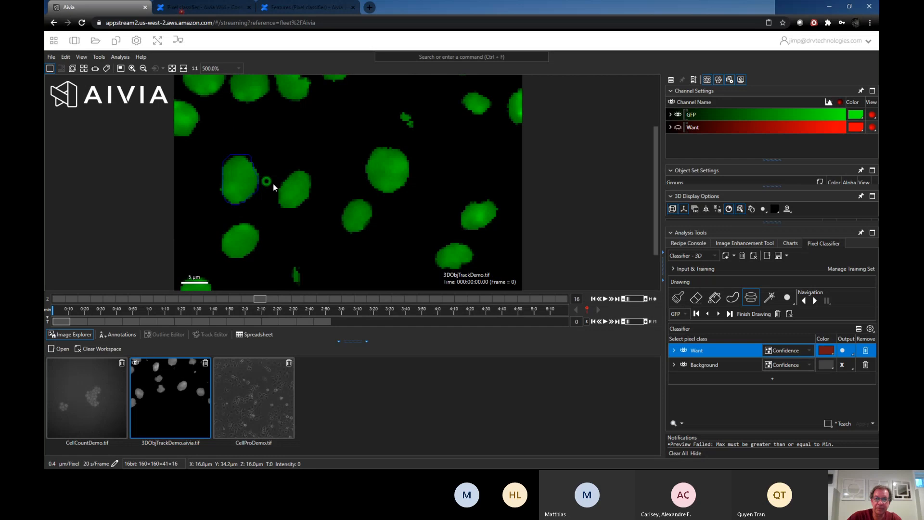
scroll(275, 184, up, 1)
scroll(427, 233, up, 1)
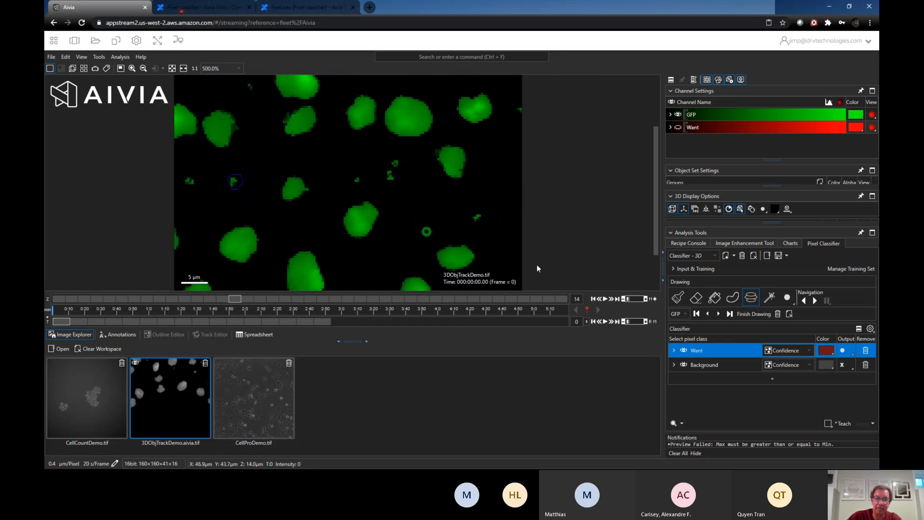
click(753, 313)
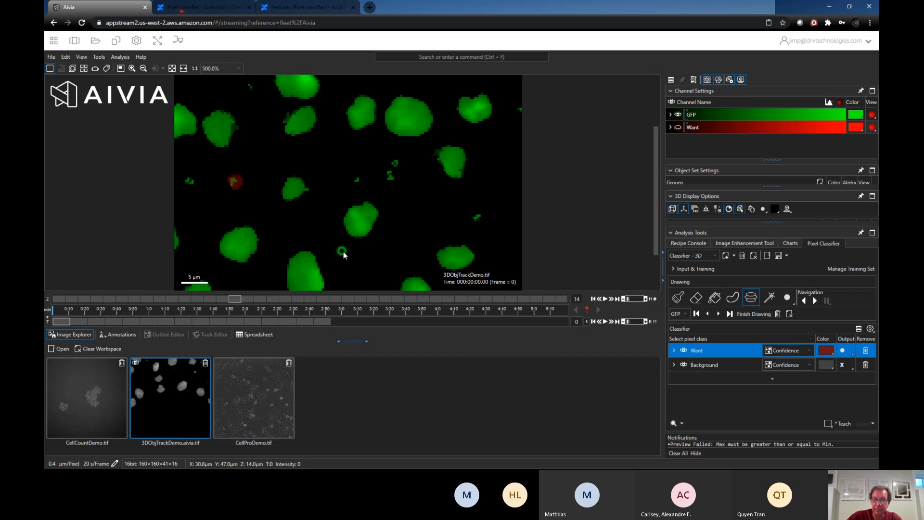
scroll(344, 253, down, 4)
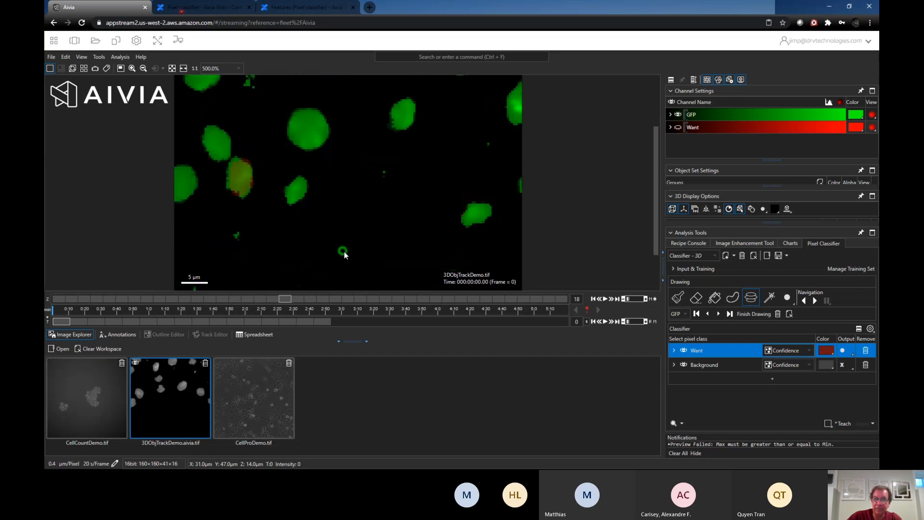
Step: Activate the magic wand drawing tool and preview its selection on the small nucleus nearest the scale label
click(770, 298)
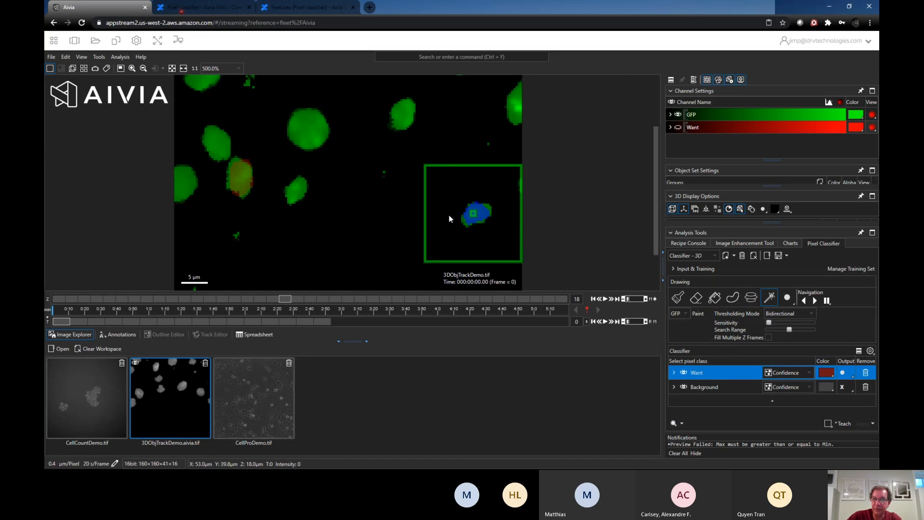
Step: Show the image as a 3D volume with Ortho Plane 1 and the Classifier object set hidden
click(76, 69)
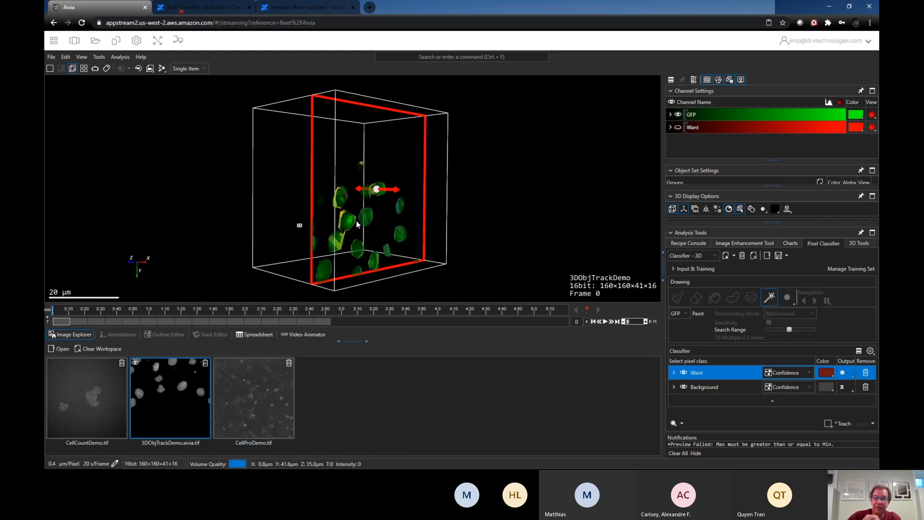
drag(776, 223, 777, 278)
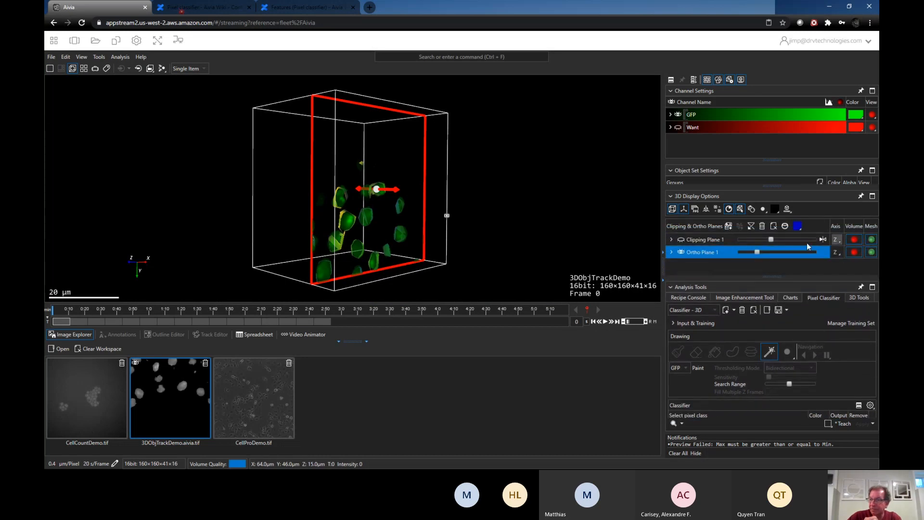
click(681, 252)
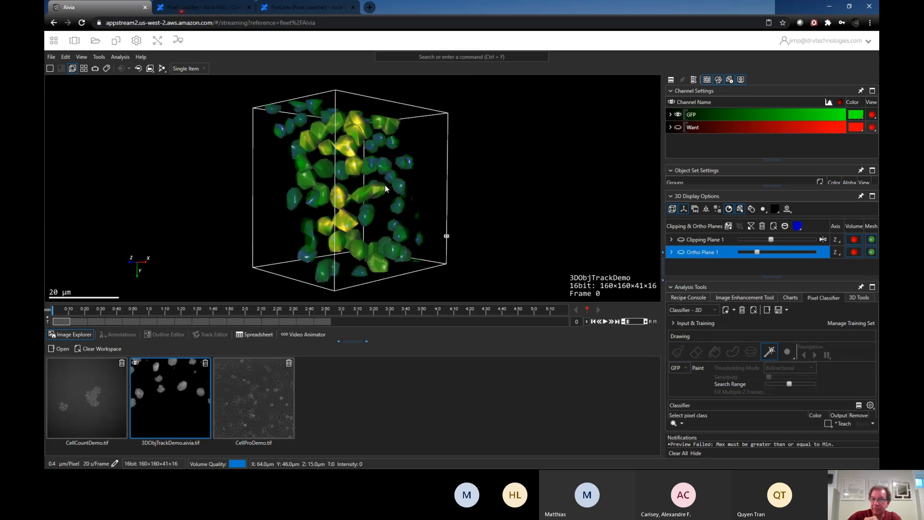
drag(764, 187, 764, 227)
click(672, 195)
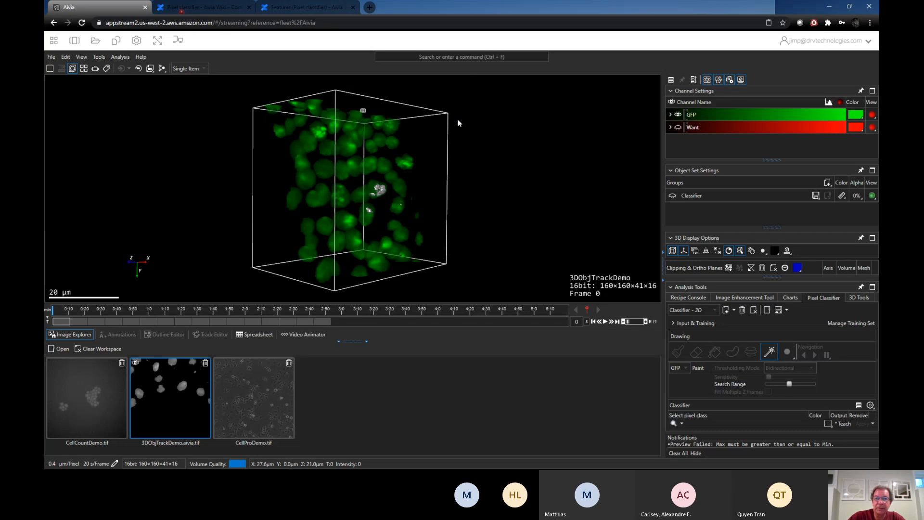
Step: Switch to the workshop presentation in PowerPoint and show slide 22 about the 2D image CellProDemo.tif
click(832, 10)
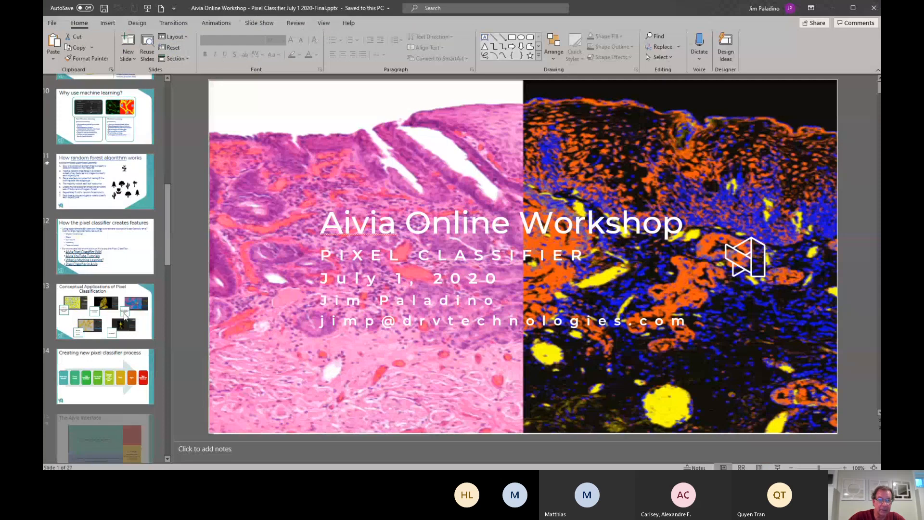
scroll(124, 316, down, 10)
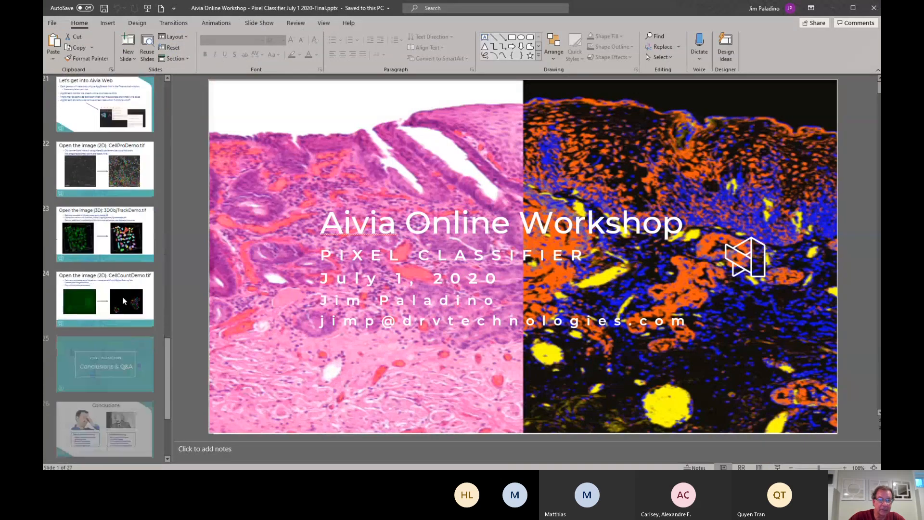
click(112, 145)
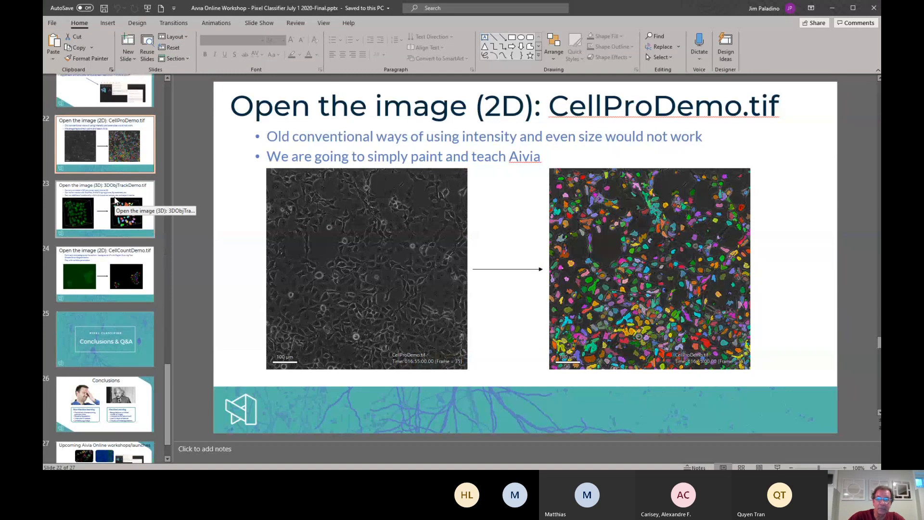